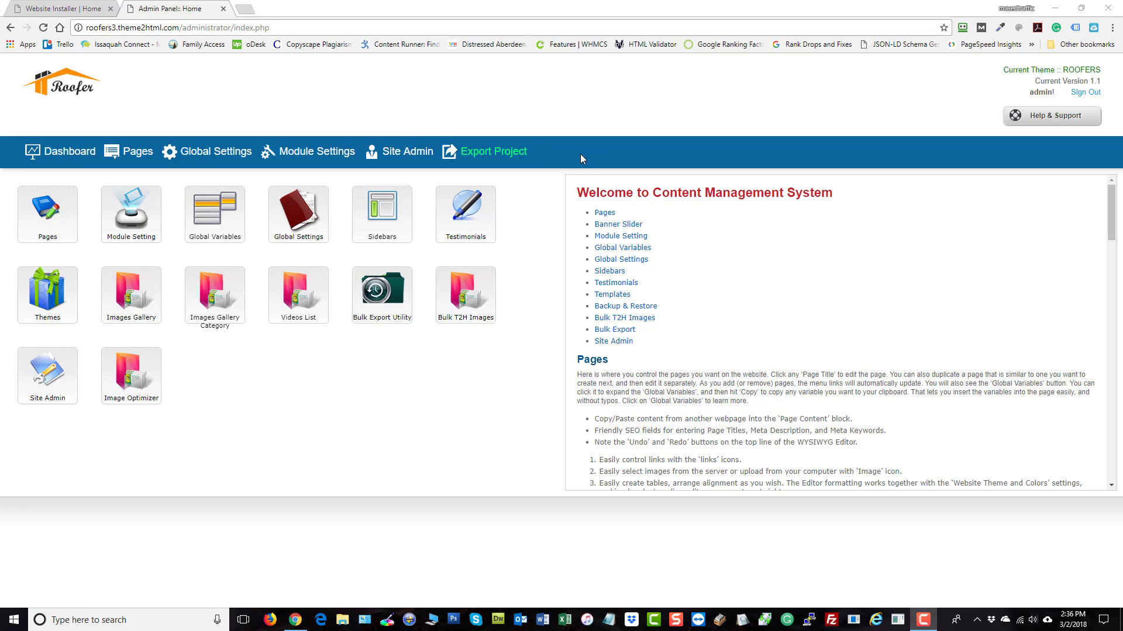
# Step: Open the website's Global Settings and look over the General Settings section
pyautogui.moveTo(196, 225)
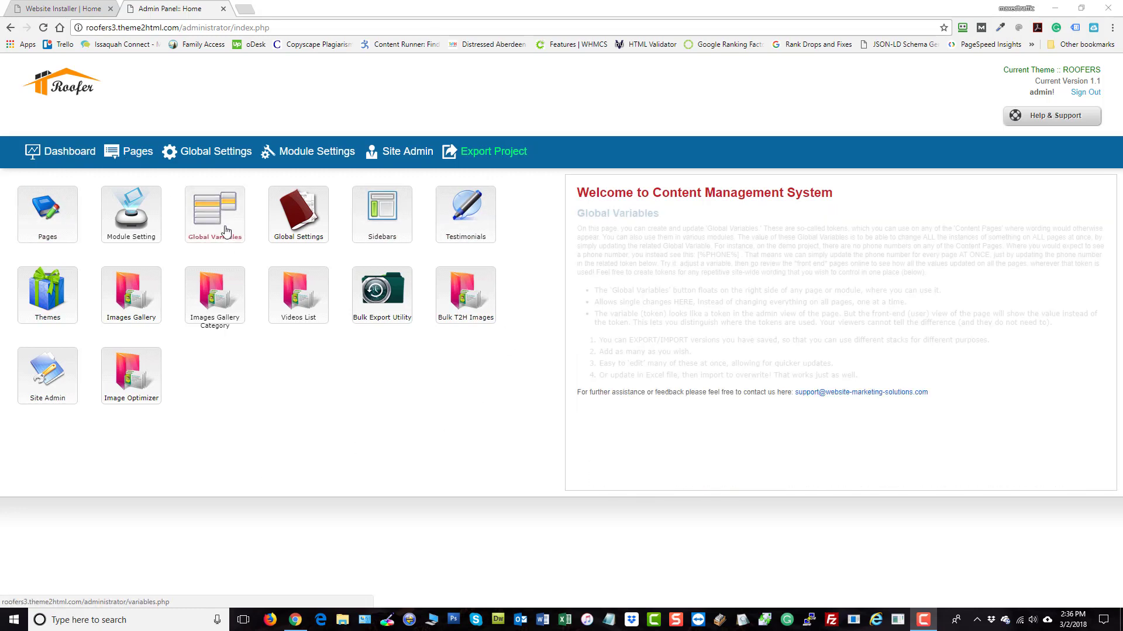
pyautogui.click(215, 153)
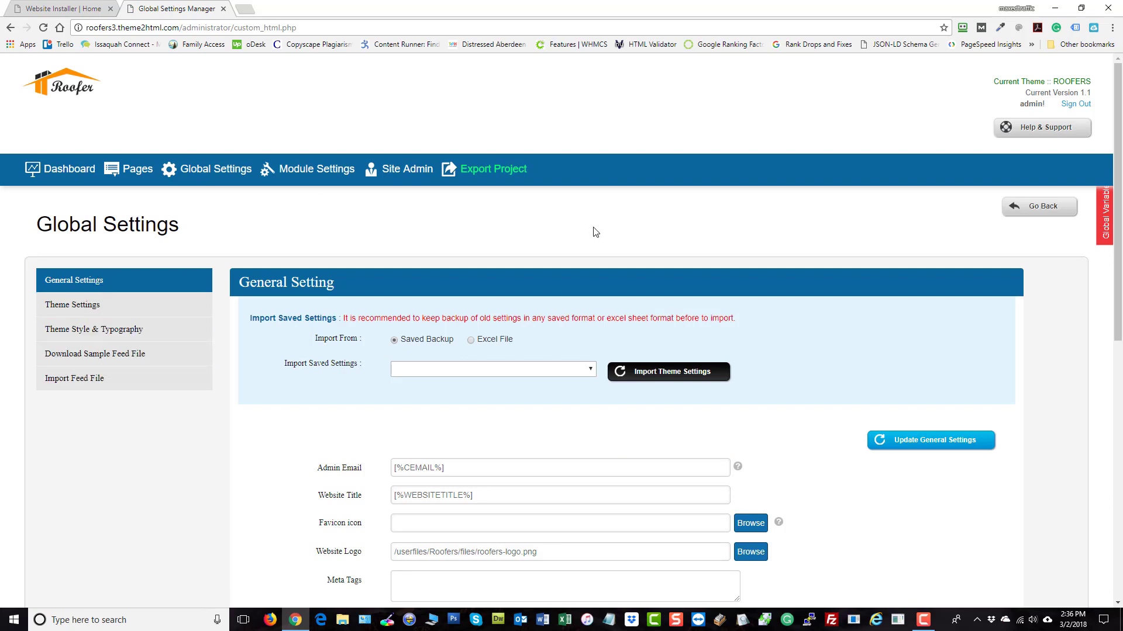
pyautogui.scroll(-4, 690, 216)
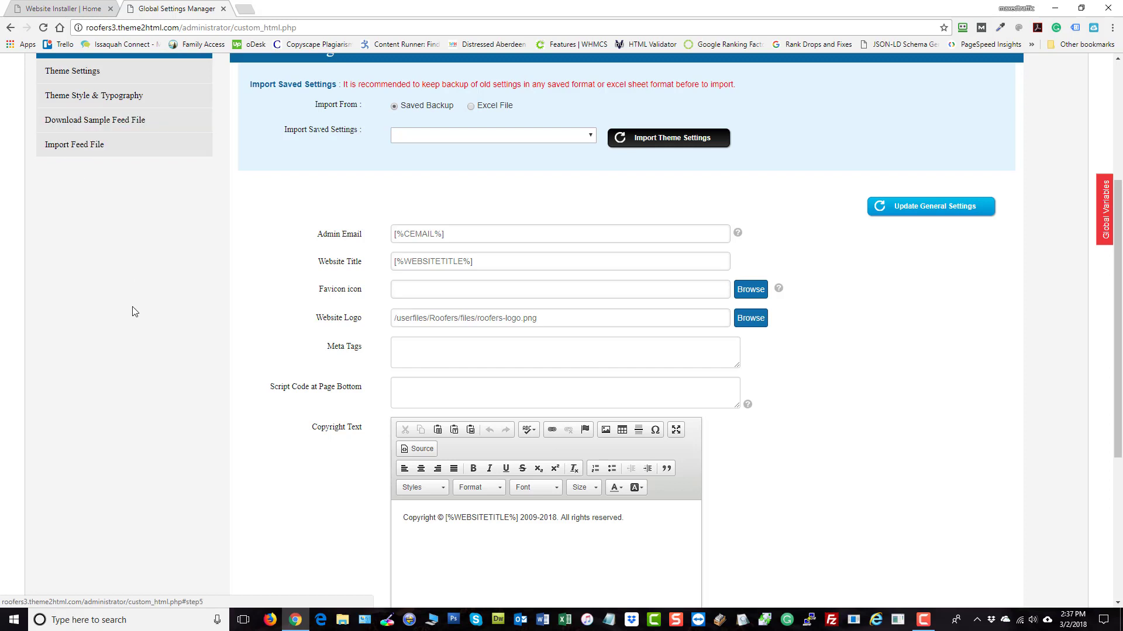
pyautogui.scroll(1, 111, 445)
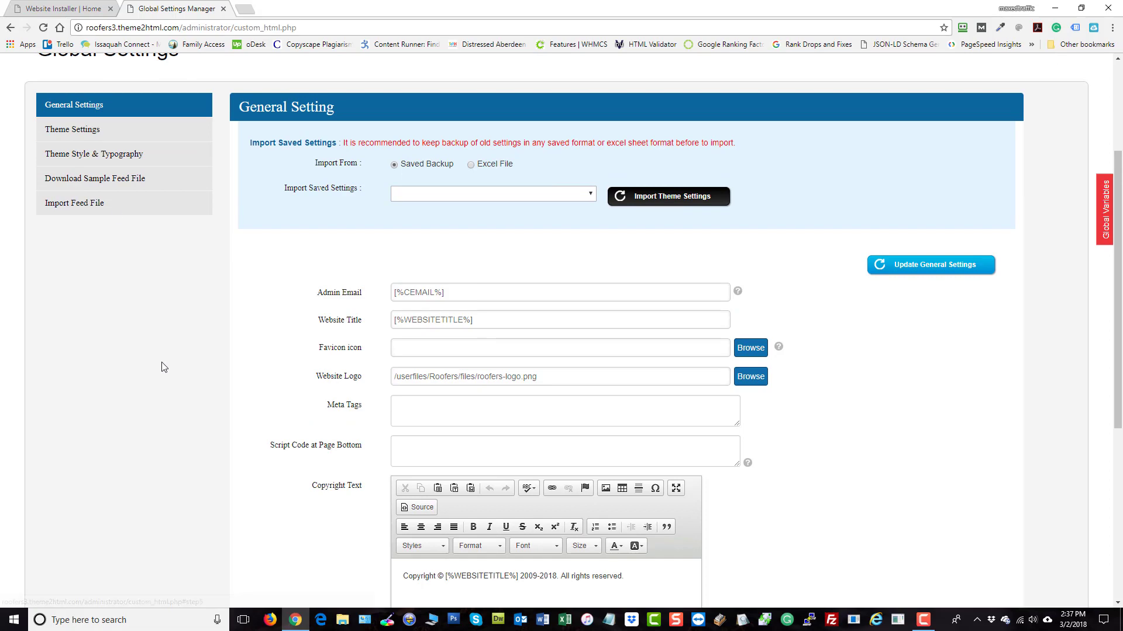
pyautogui.scroll(2, 162, 368)
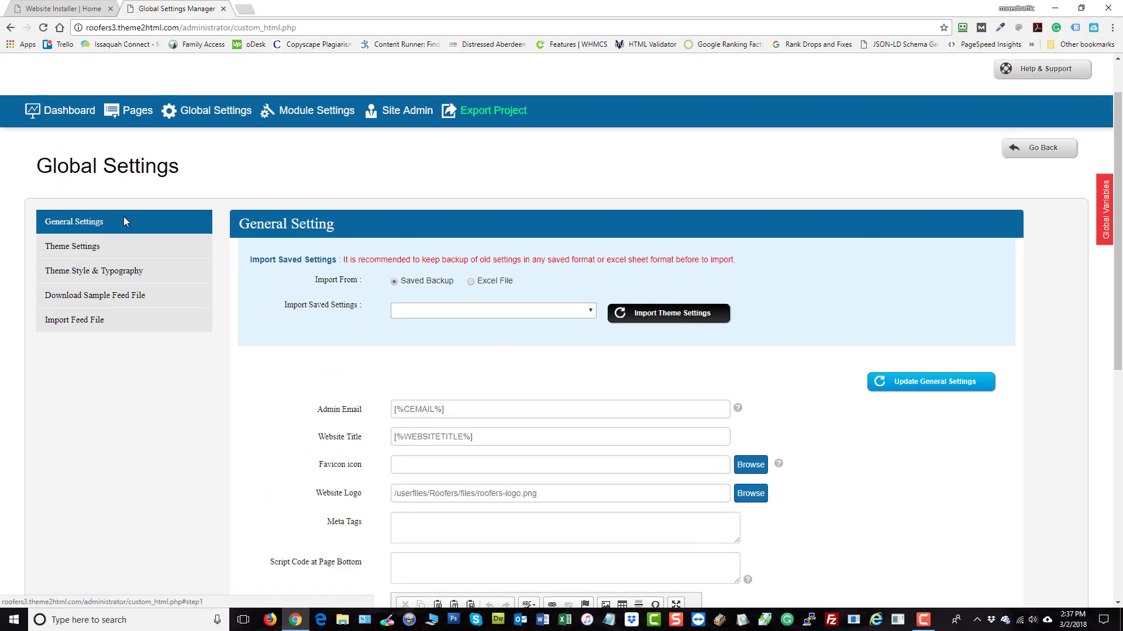
pyautogui.scroll(-1, 644, 263)
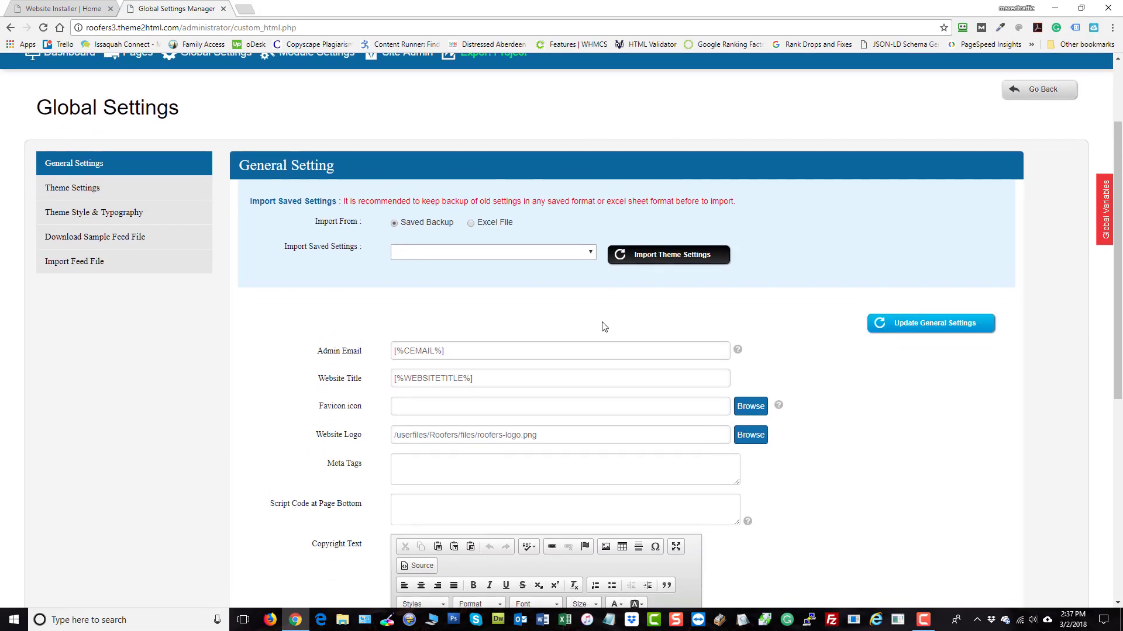
# Step: Check the Admin Email field's [%CEMAIL%] code against the Global Variables list and close the list
pyautogui.click(461, 351)
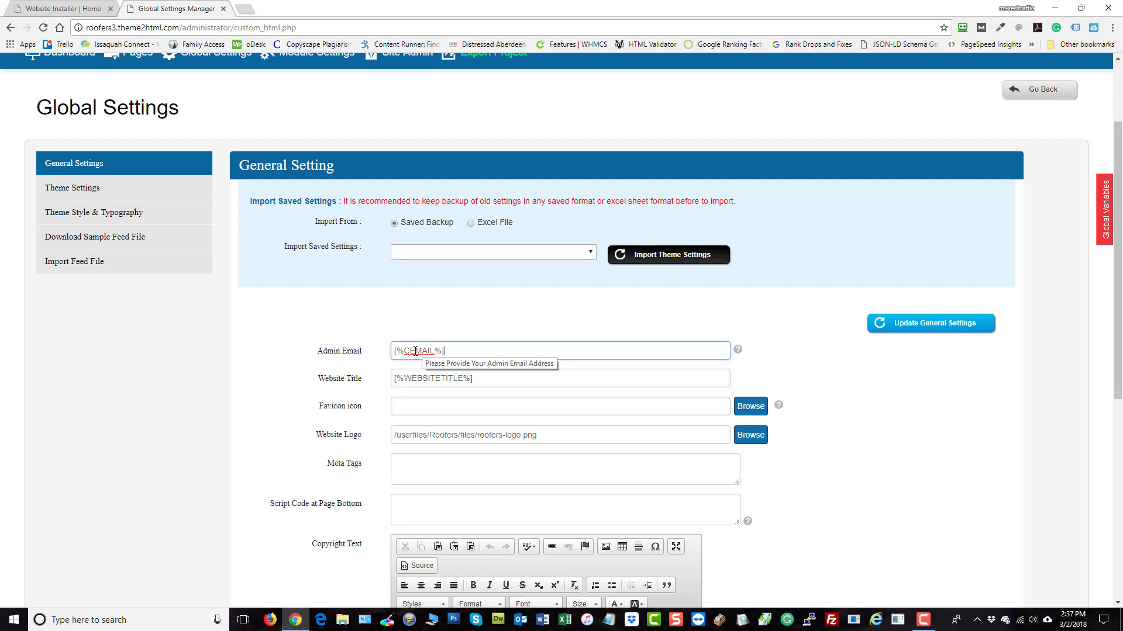
pyautogui.scroll(-1, 414, 352)
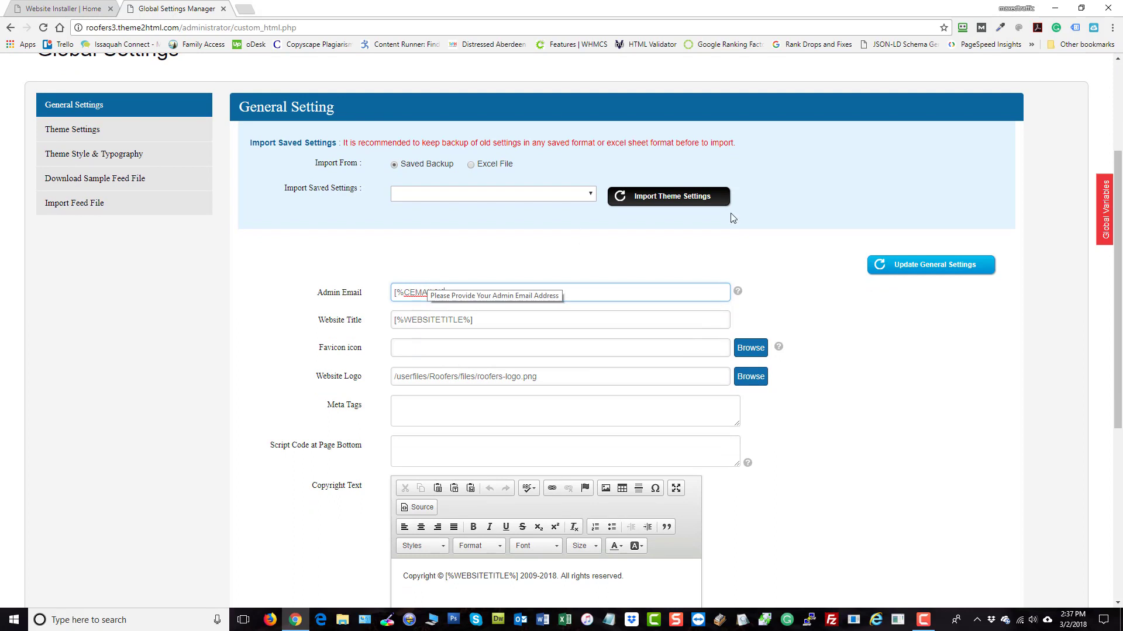
pyautogui.click(1106, 214)
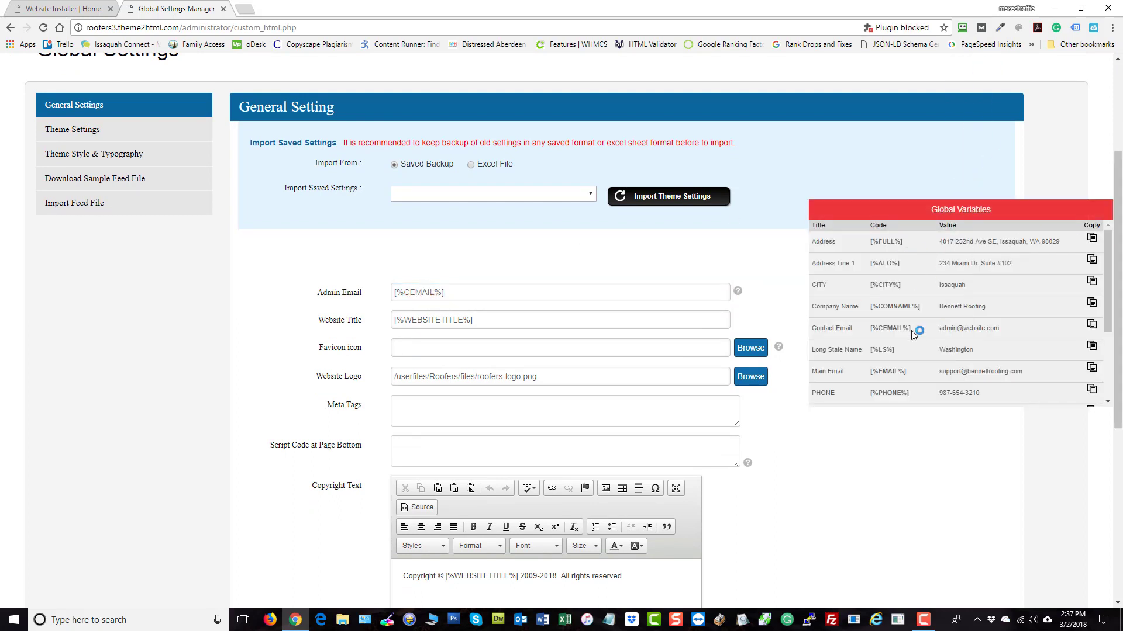
pyautogui.click(962, 208)
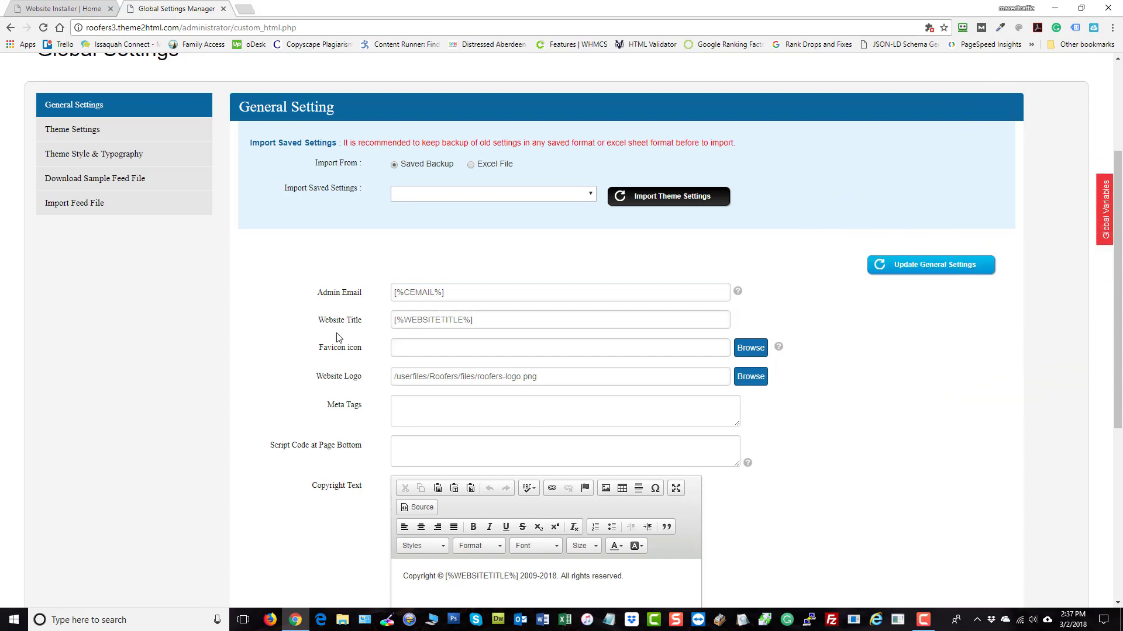
# Step: Open the file browser for the Favicon icon field and expand the Images folder
pyautogui.click(525, 319)
pyautogui.scroll(-2, 525, 319)
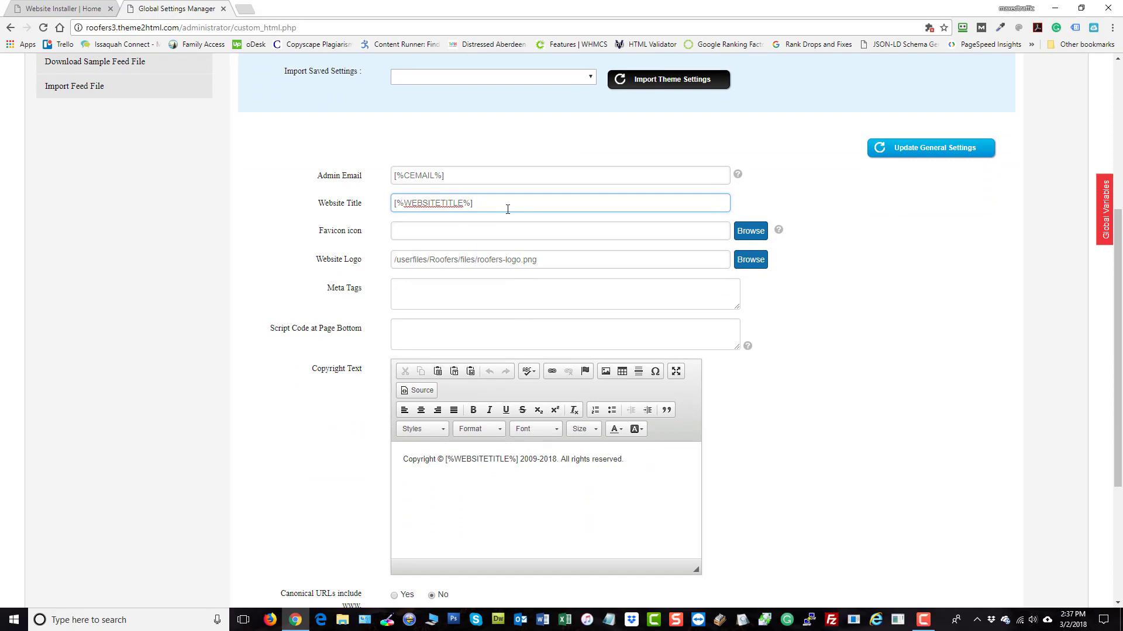
pyautogui.scroll(-1, 854, 395)
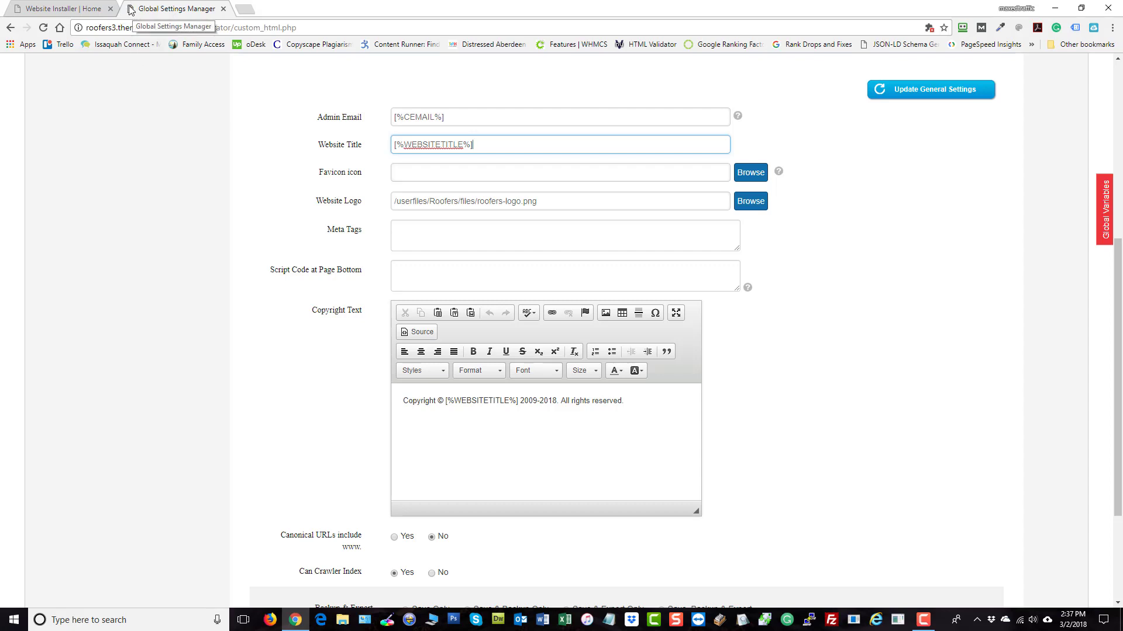
pyautogui.click(754, 182)
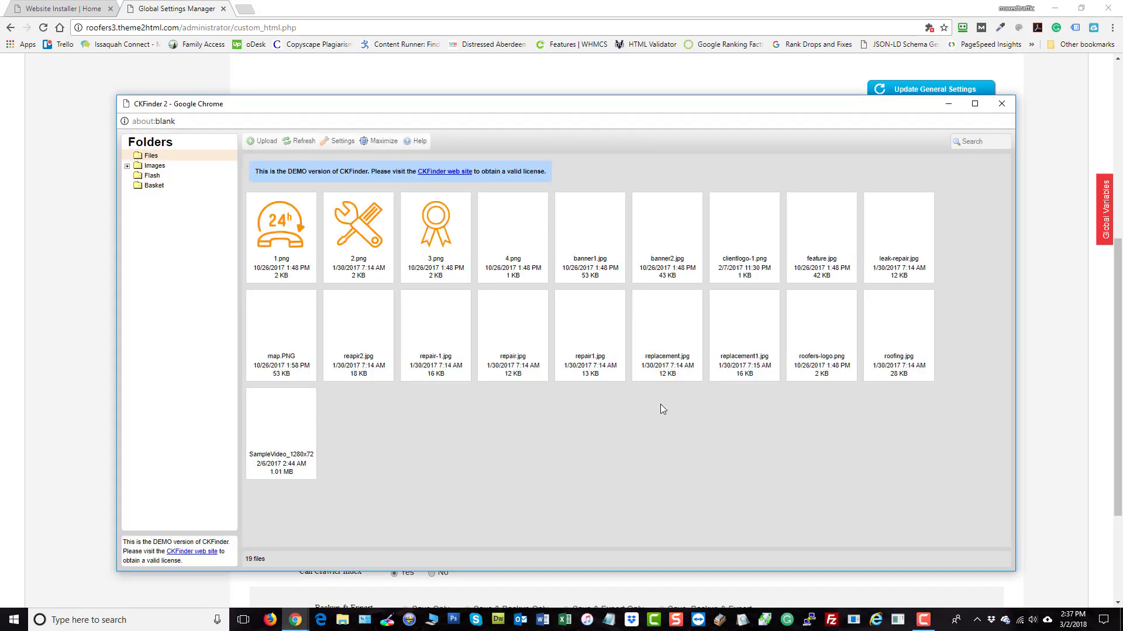
pyautogui.click(151, 169)
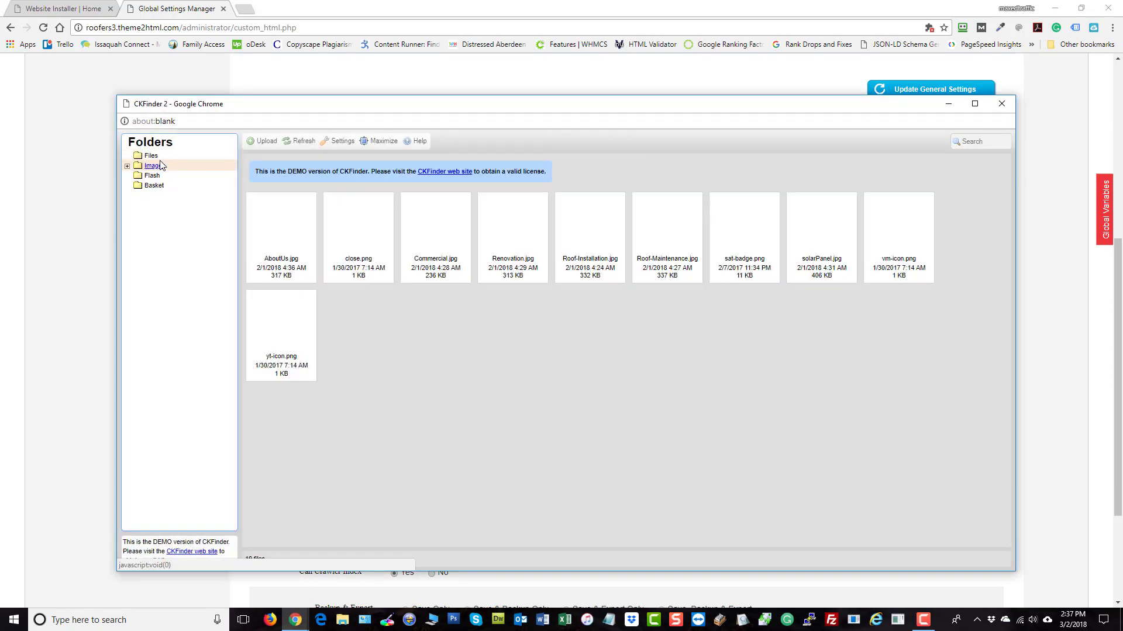
pyautogui.click(127, 167)
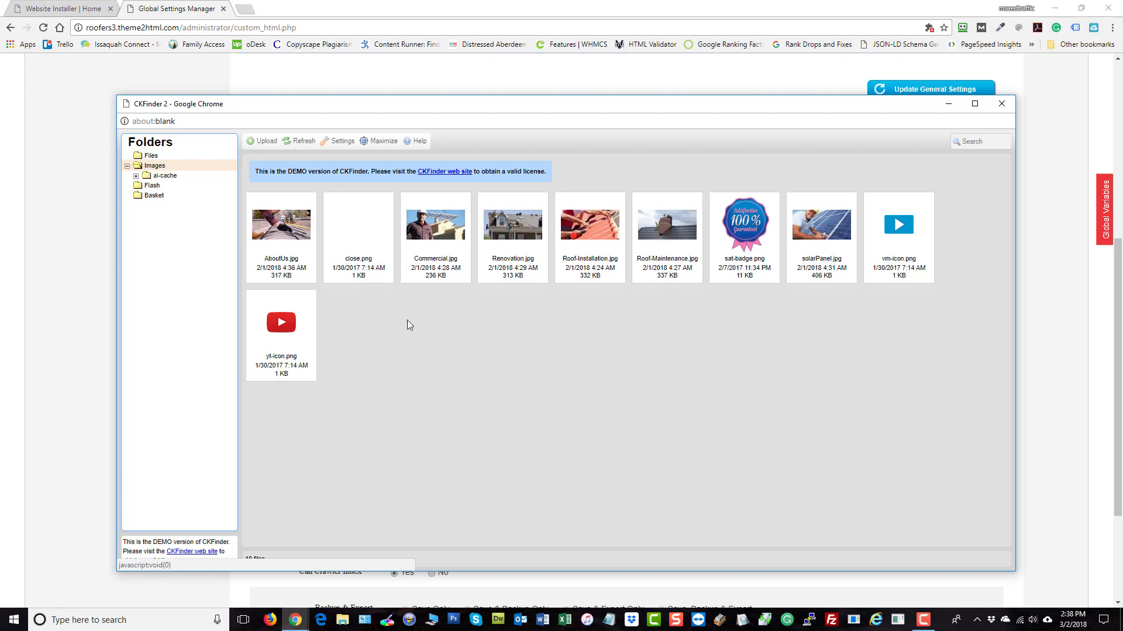
# Step: Create a subfolder named Bob inside the Images folder and open it
pyautogui.rightClick(155, 168)
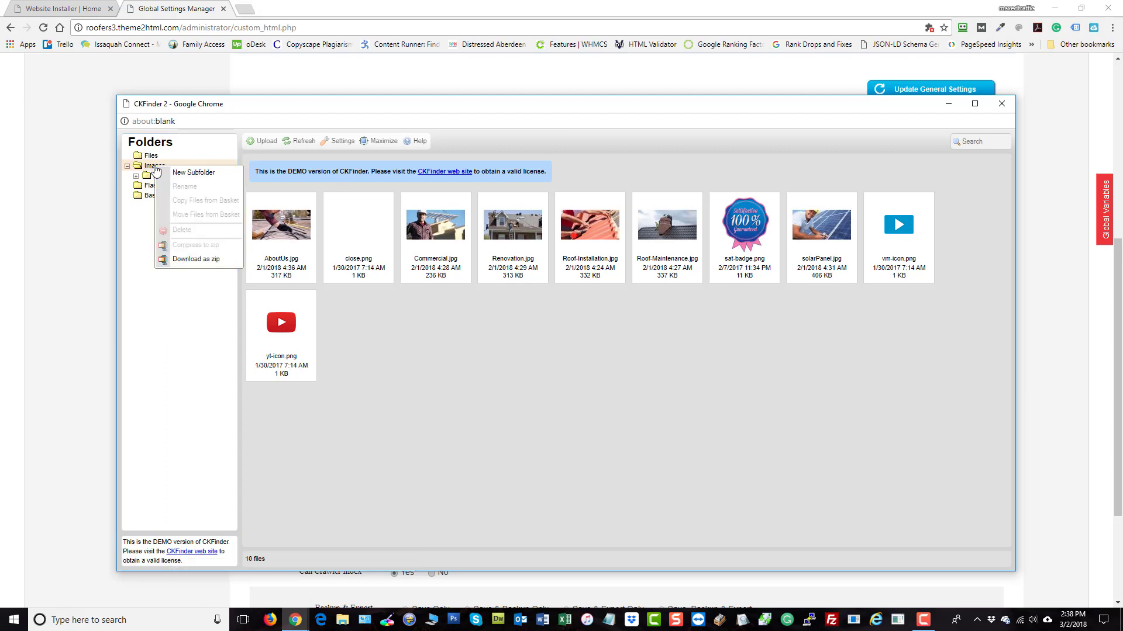
pyautogui.click(187, 172)
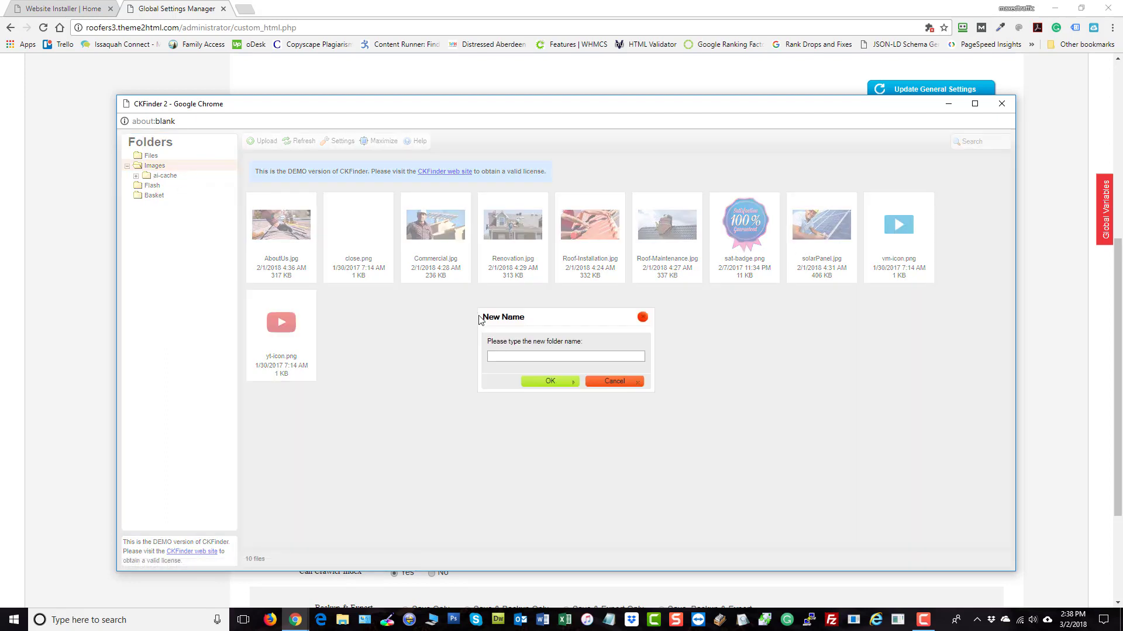
pyautogui.write('Bob')
pyautogui.click(559, 381)
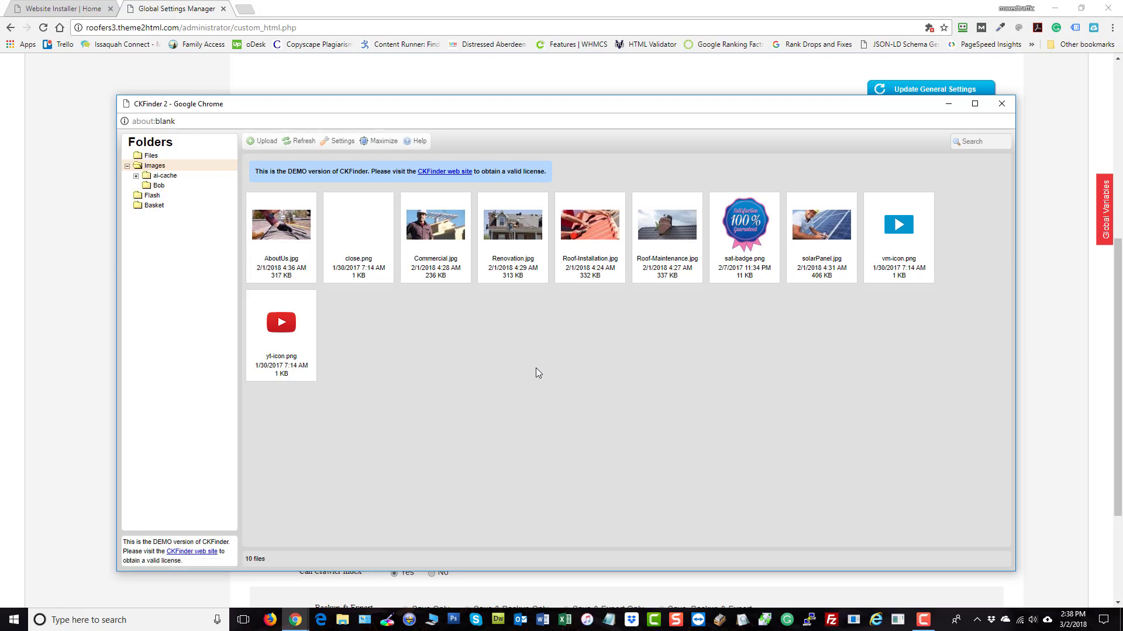
pyautogui.click(158, 187)
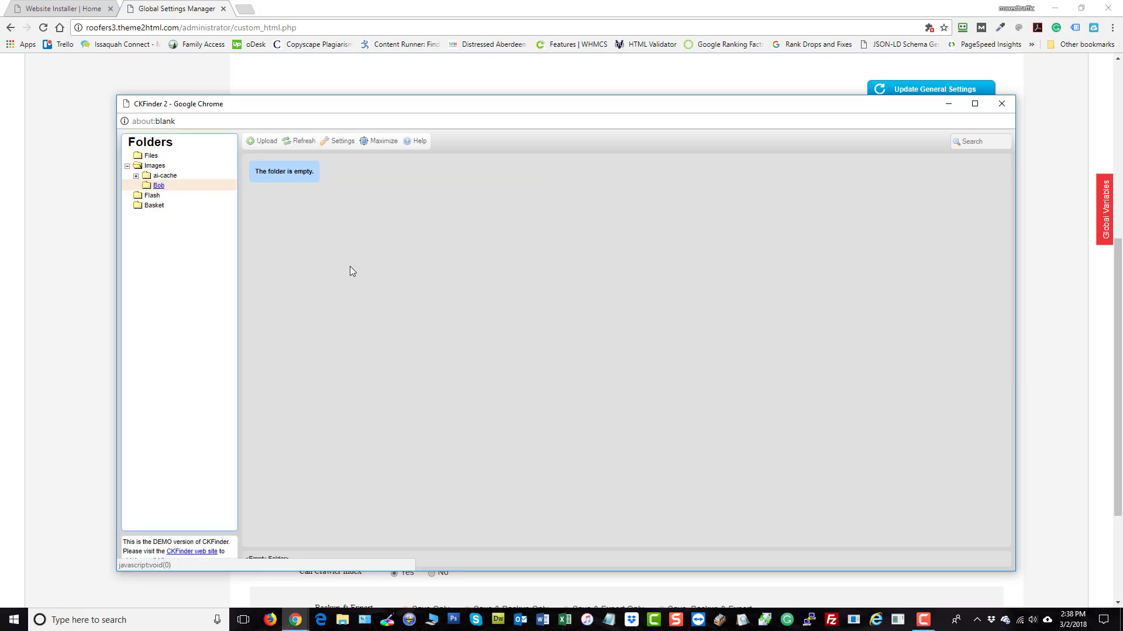
# Step: Copy AboutUs.jpg, Commercial.jpg and Renovation.jpg from Images into the Bob subfolder and check the subfolder's contents
pyautogui.click(155, 167)
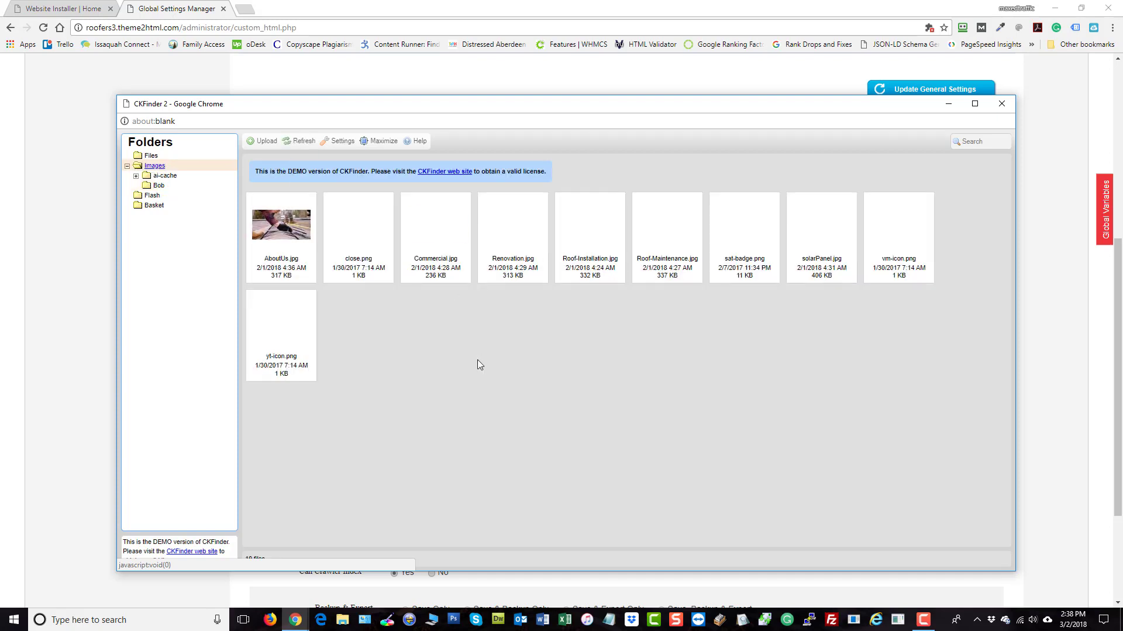
pyautogui.click(285, 233)
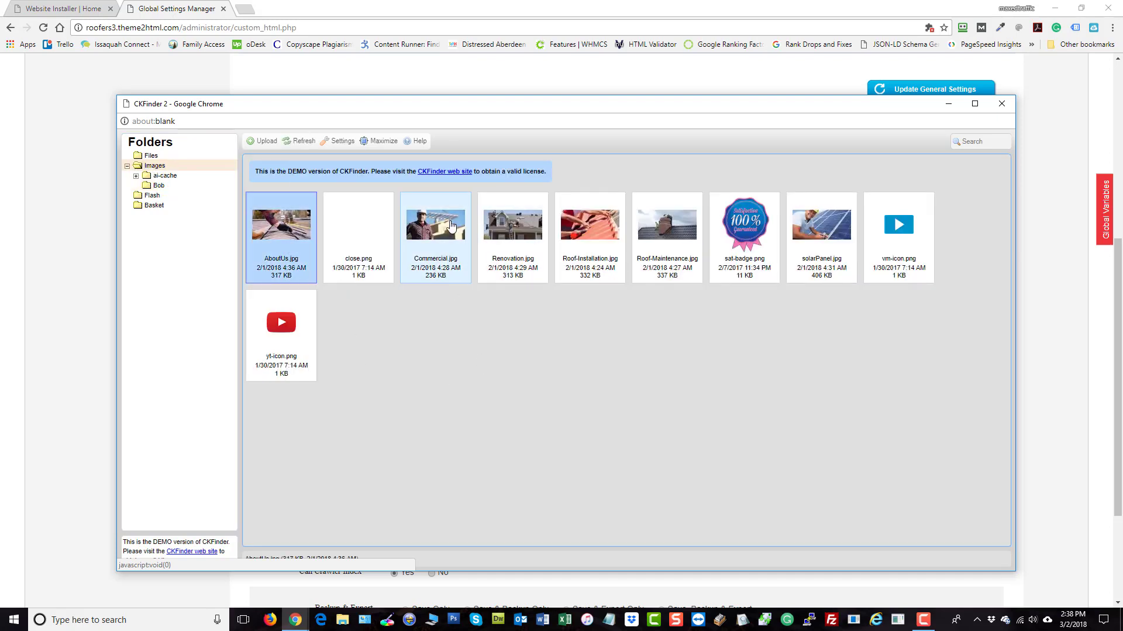
pyautogui.keyDown('ctrl'); pyautogui.click(452, 227); pyautogui.keyUp('ctrl')
pyautogui.keyDown('ctrl'); pyautogui.click(494, 227); pyautogui.keyUp('ctrl')
pyautogui.moveTo(282, 231); pyautogui.dragTo(171, 199)
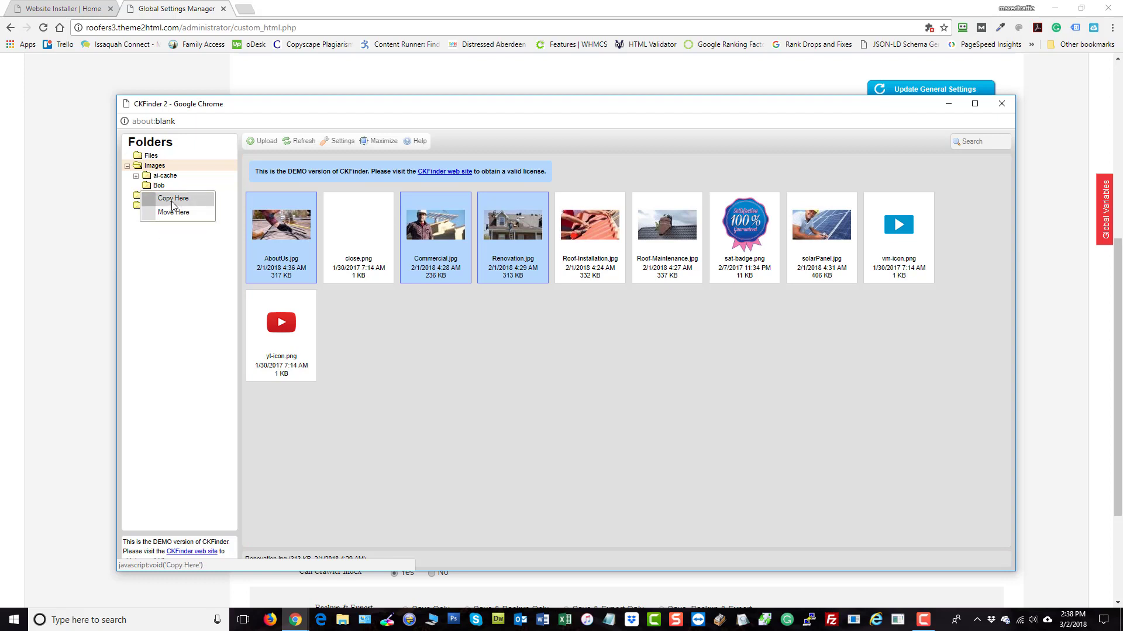
pyautogui.click(174, 202)
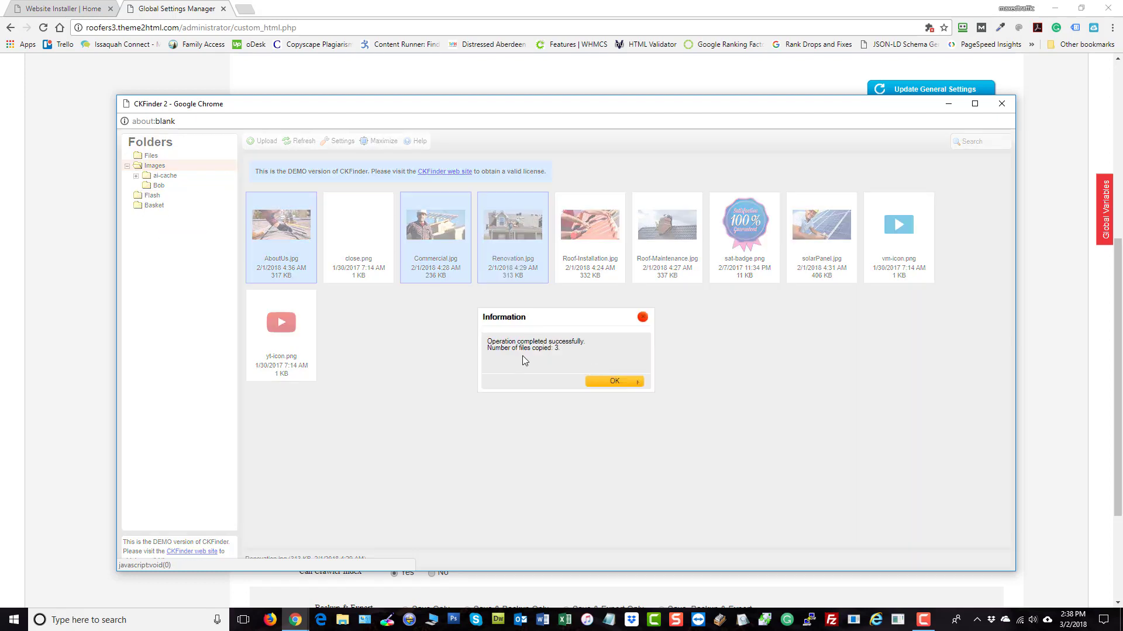
pyautogui.click(613, 382)
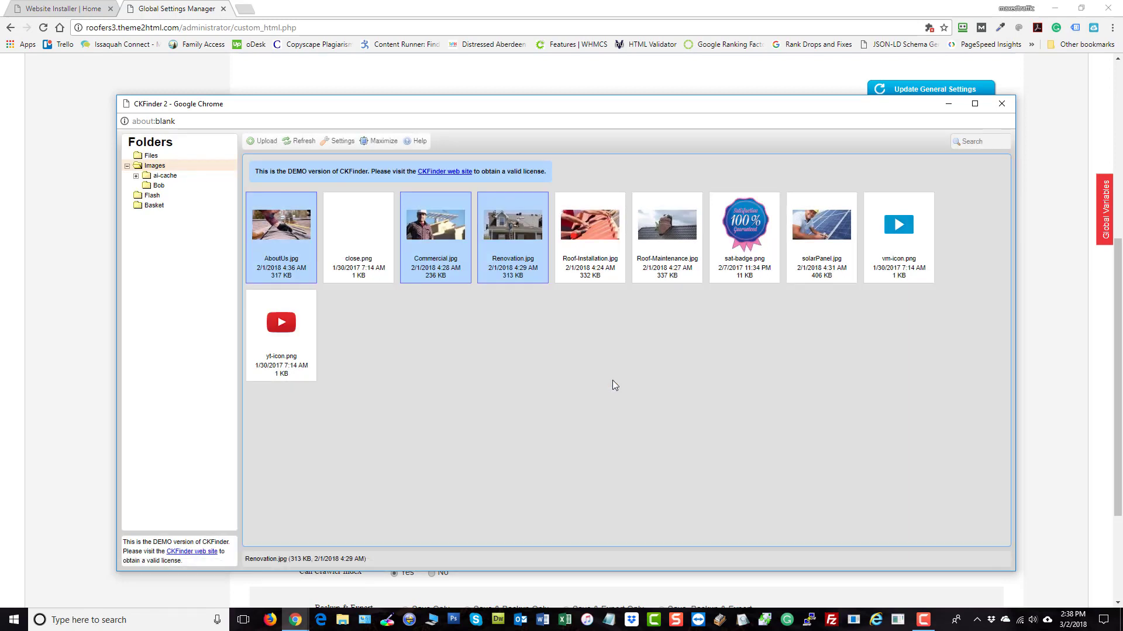
pyautogui.click(158, 186)
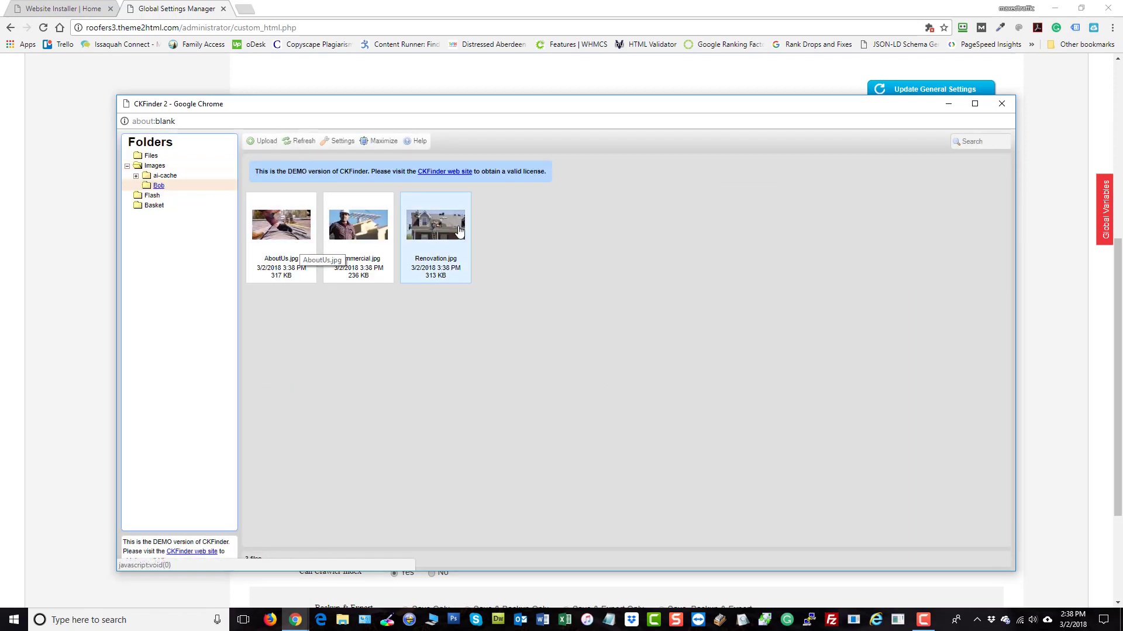
# Step: Delete the Bob subfolder from the Images folder
pyautogui.rightClick(153, 188)
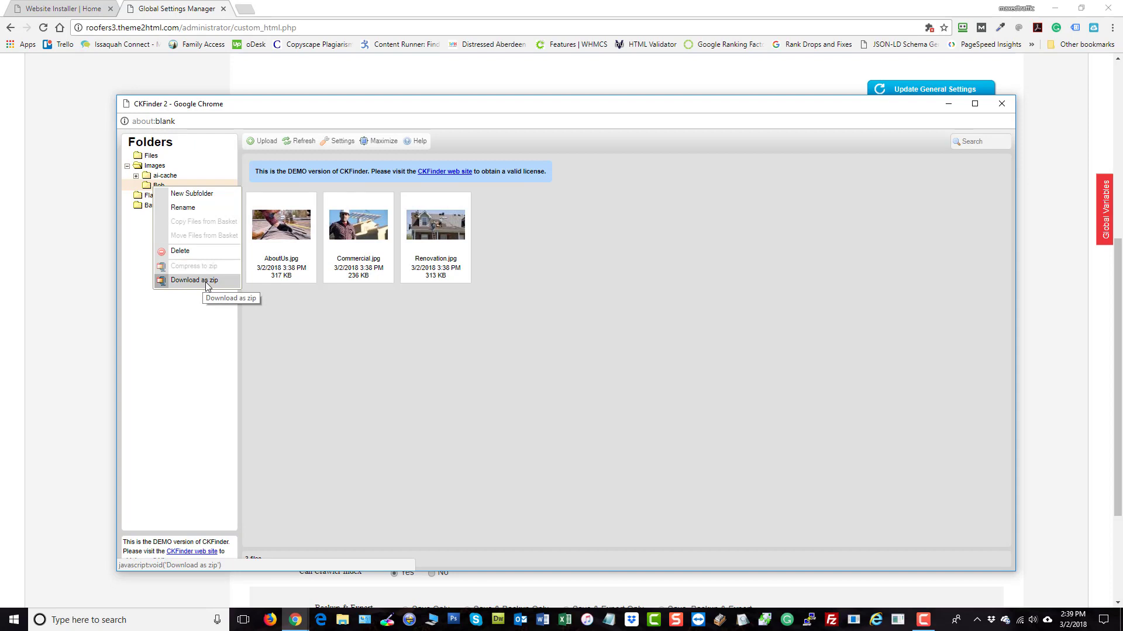
pyautogui.click(180, 251)
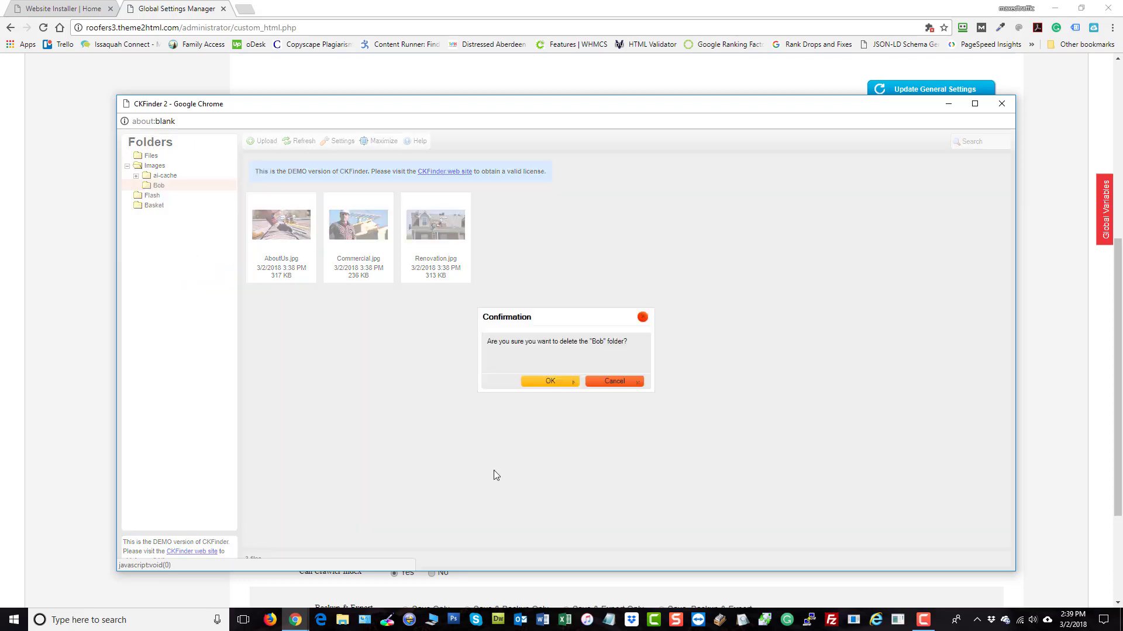
pyautogui.click(566, 381)
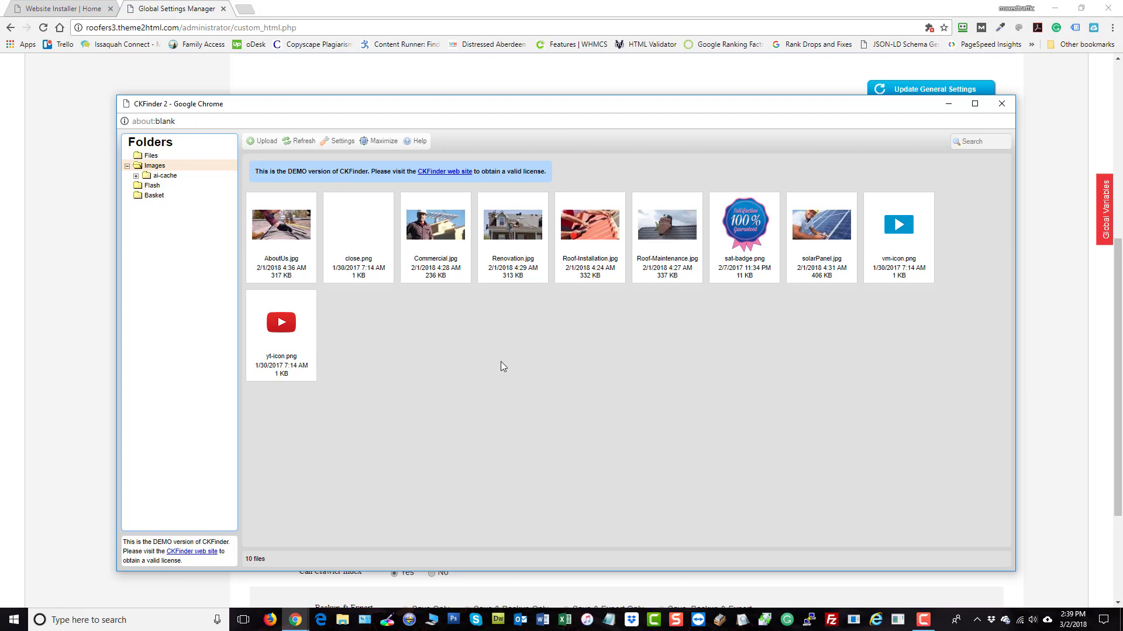
# Step: Start resizing Commercial.jpg with a width of 650 px, leaving the option to create a new image enabled
pyautogui.rightClick(438, 232)
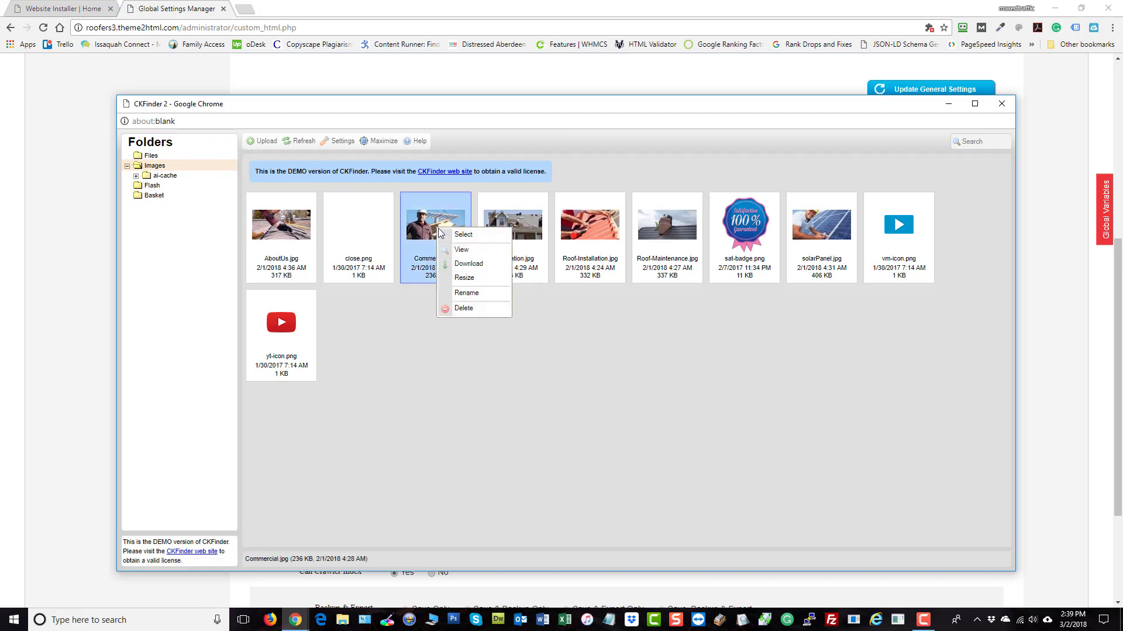
pyautogui.click(464, 279)
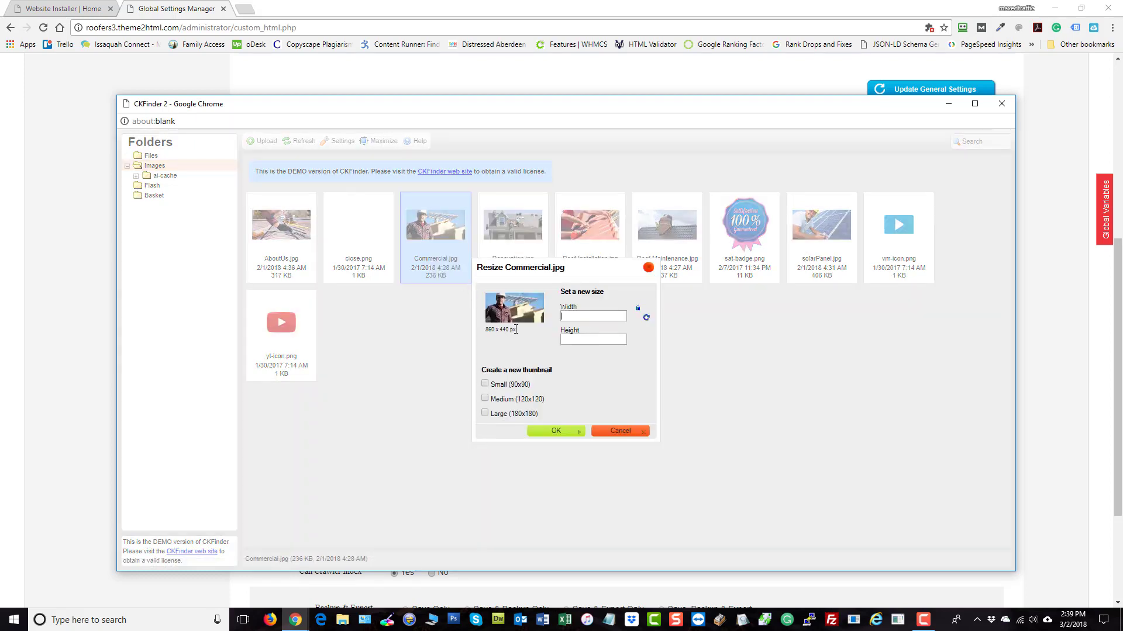
pyautogui.moveTo(509, 330); pyautogui.dragTo(492, 333)
pyautogui.click(573, 316)
pyautogui.write('650')
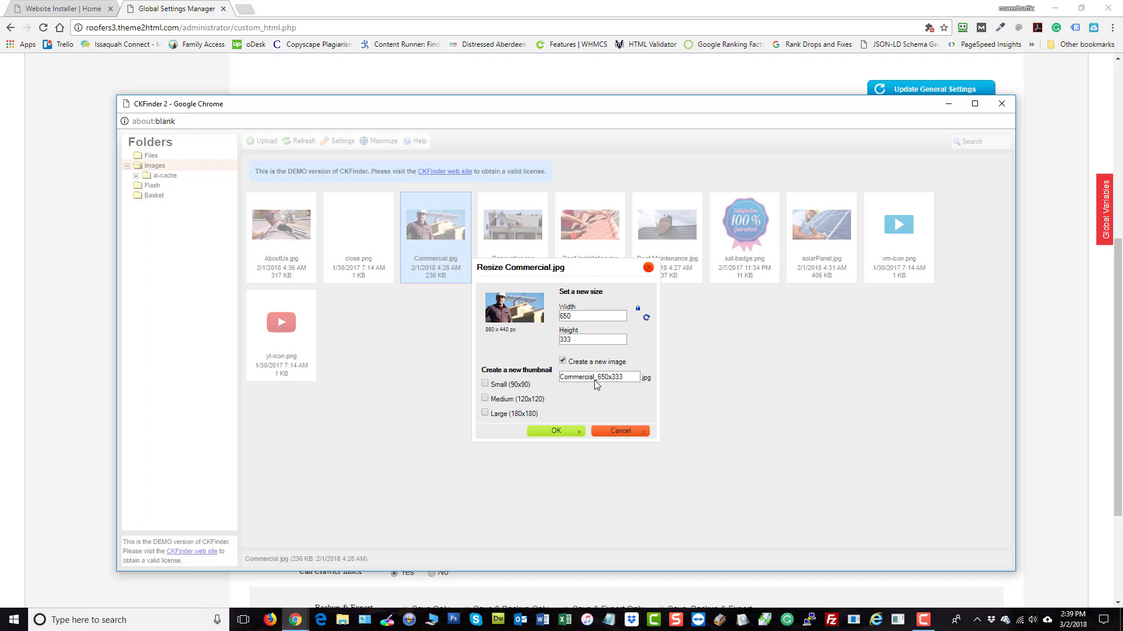
pyautogui.click(563, 362)
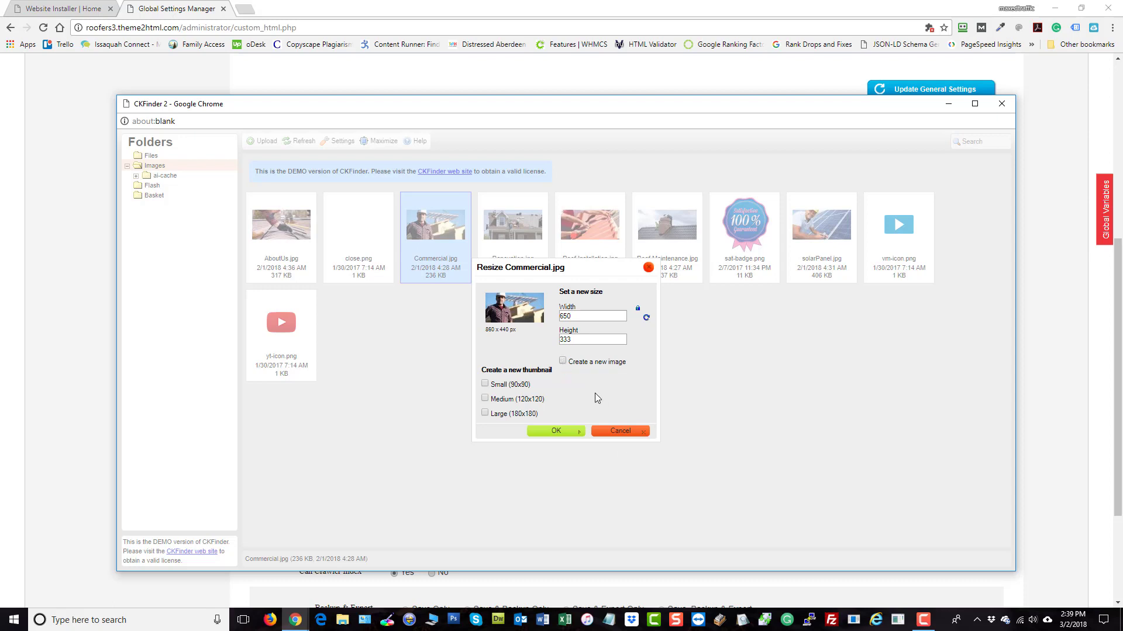
pyautogui.click(563, 363)
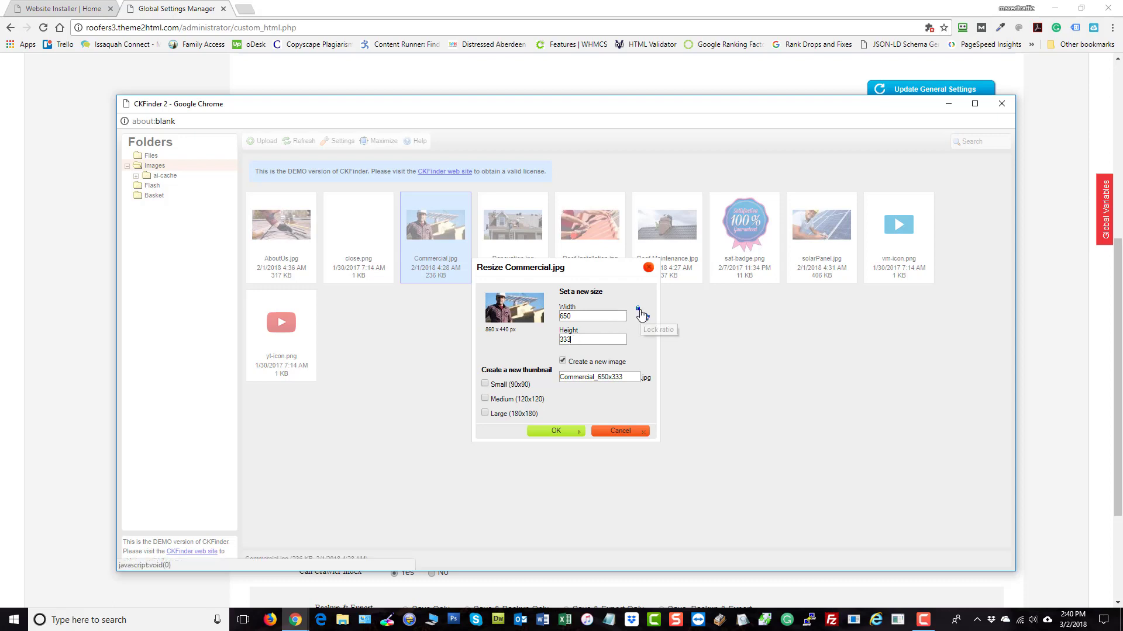
# Step: Try a different height for Commercial.jpg with the aspect ratio unlocked, and reset the dimensions to the original size
pyautogui.click(639, 312)
pyautogui.click(576, 342)
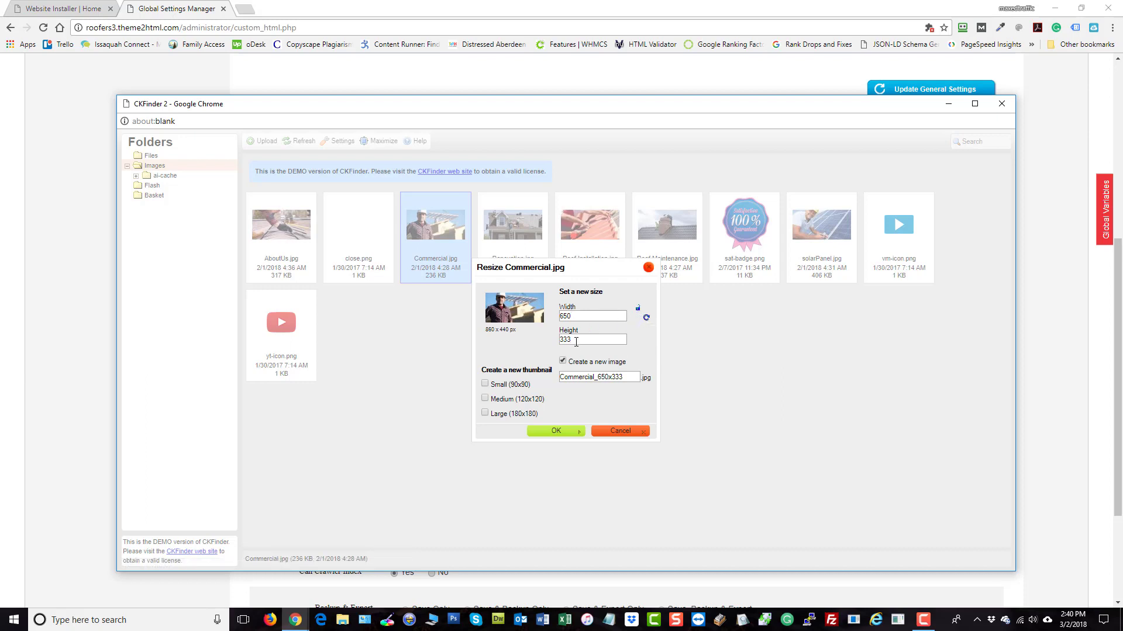
pyautogui.press('BackSpace')
pyautogui.write('45')
pyautogui.click(646, 319)
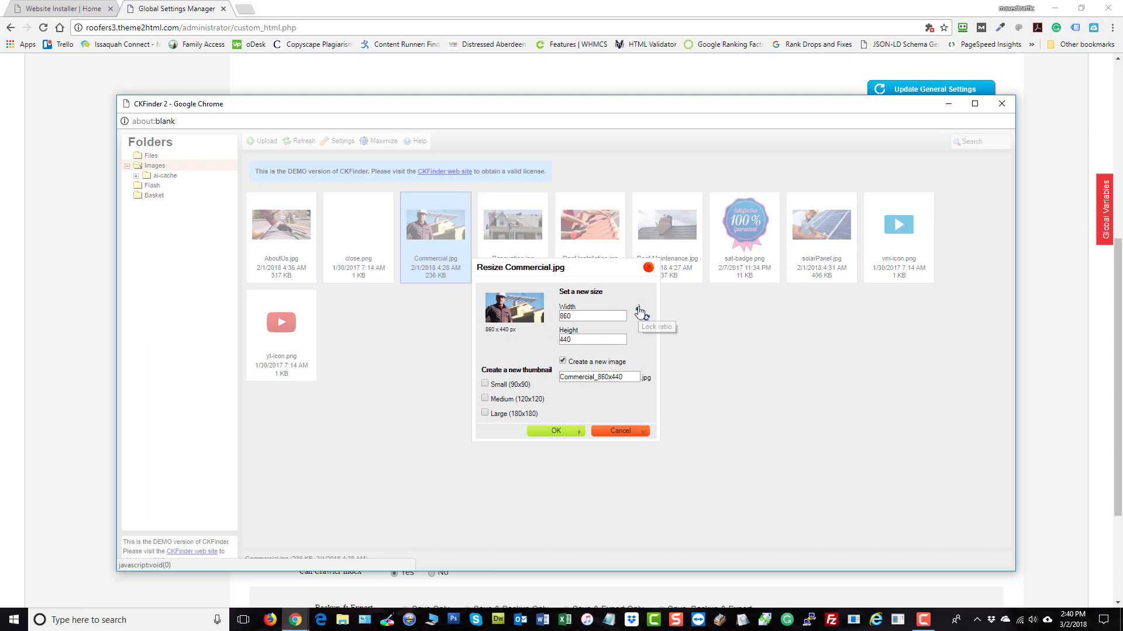
# Step: Discard the resize of Commercial.jpg and close the CKFinder file browser
pyautogui.click(613, 433)
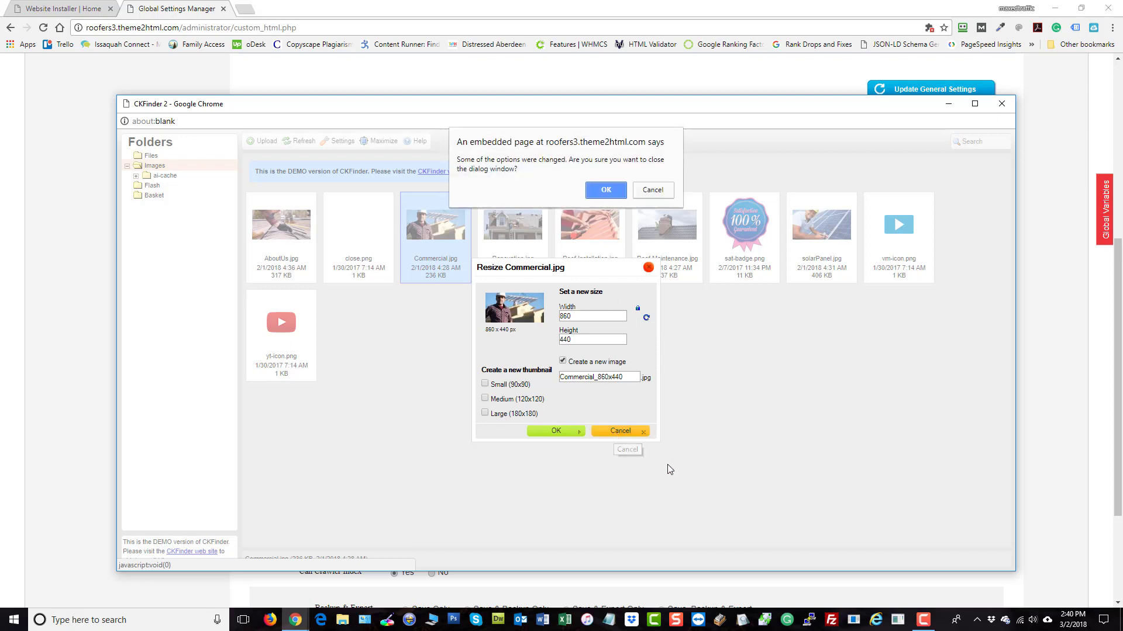
pyautogui.click(602, 191)
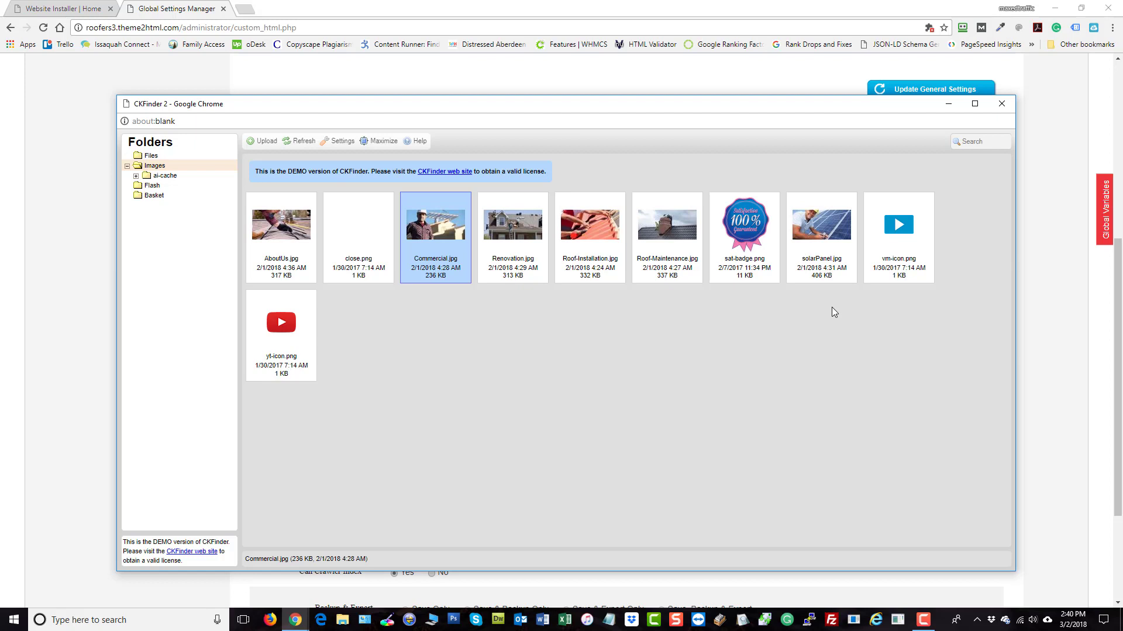
pyautogui.click(1002, 103)
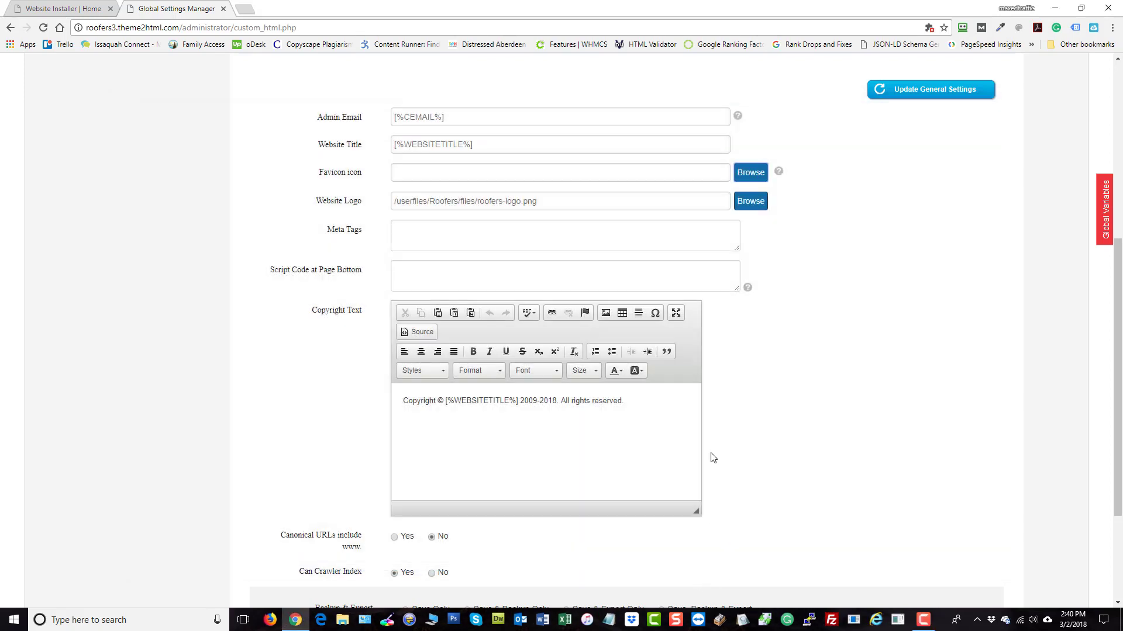
# Step: Examine the Meta Tags and Script Code at Page Bottom fields in the general settings
pyautogui.scroll(1, 815, 425)
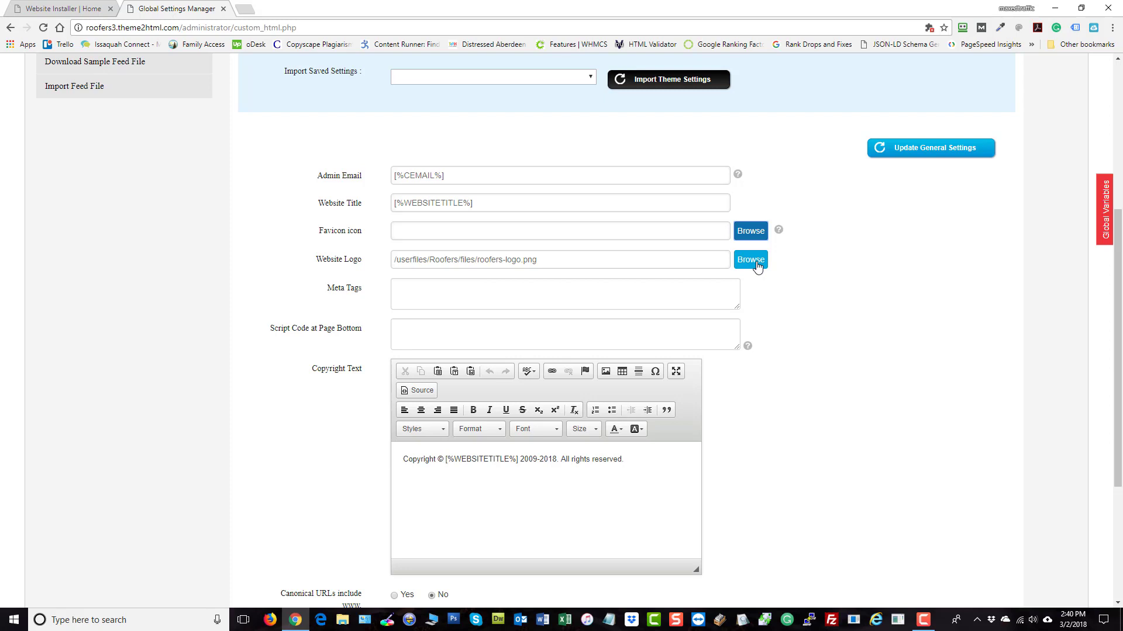
pyautogui.scroll(-1, 809, 346)
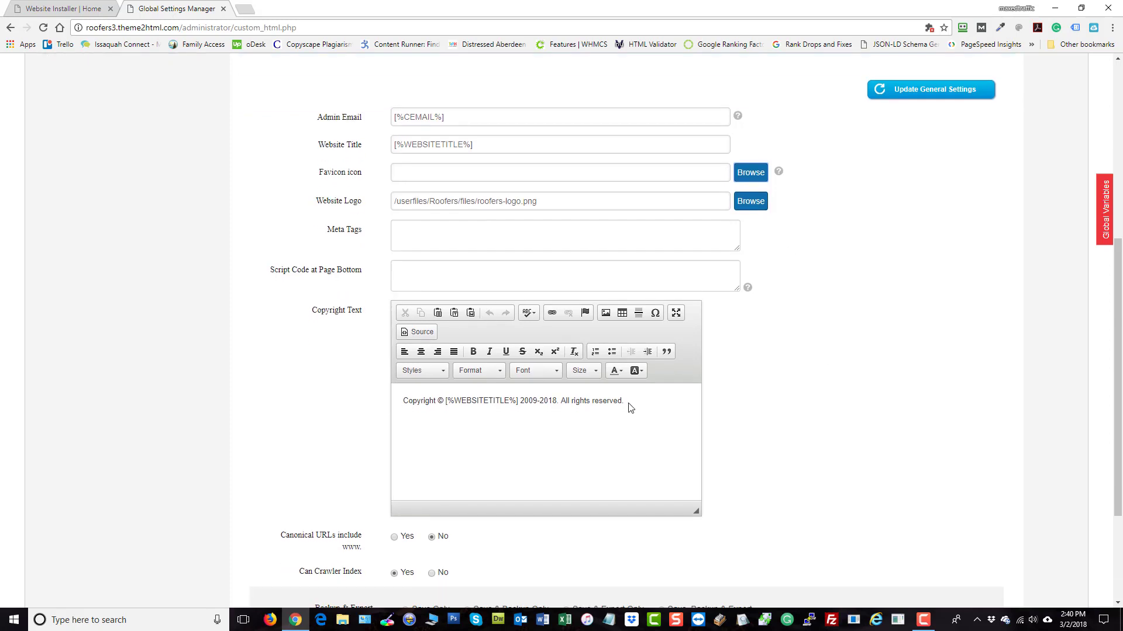
pyautogui.click(441, 237)
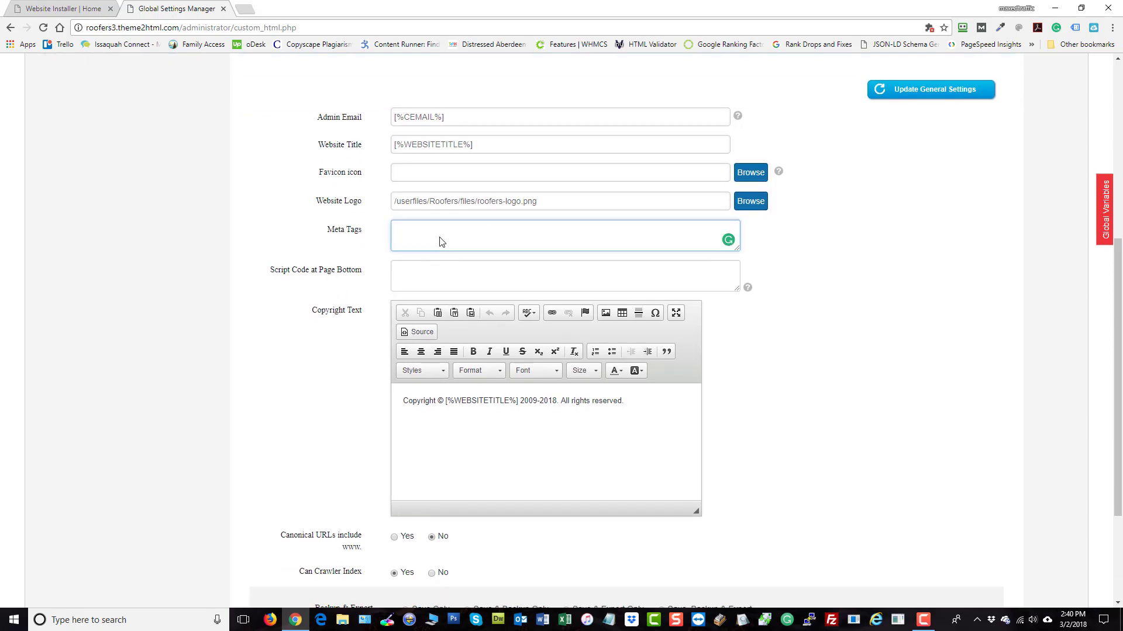
pyautogui.click(236, 221)
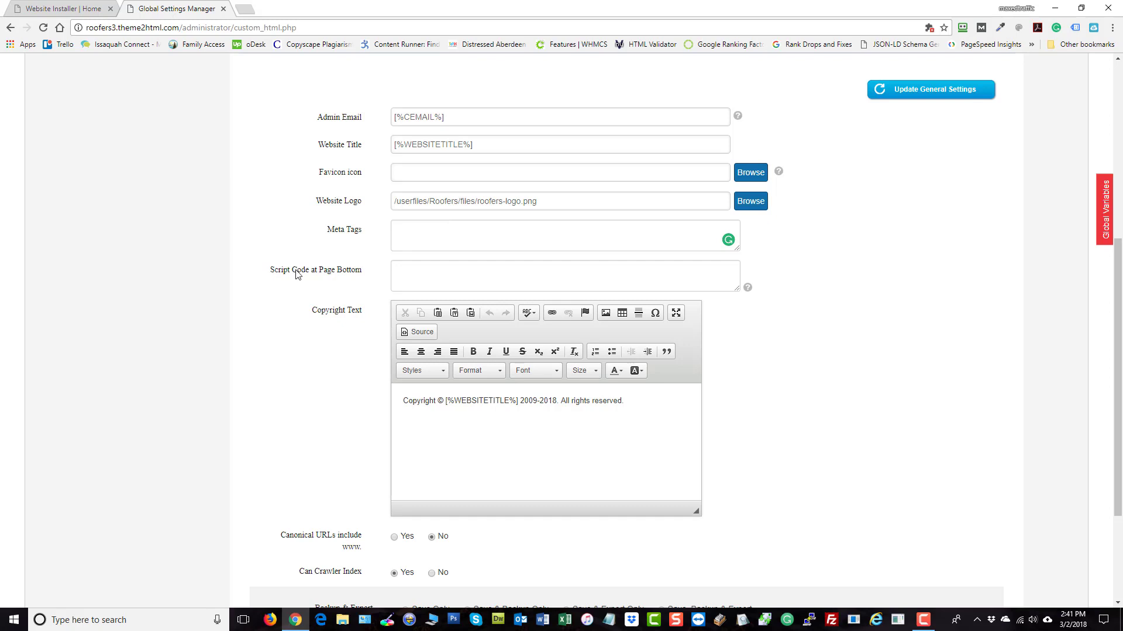
pyautogui.click(487, 287)
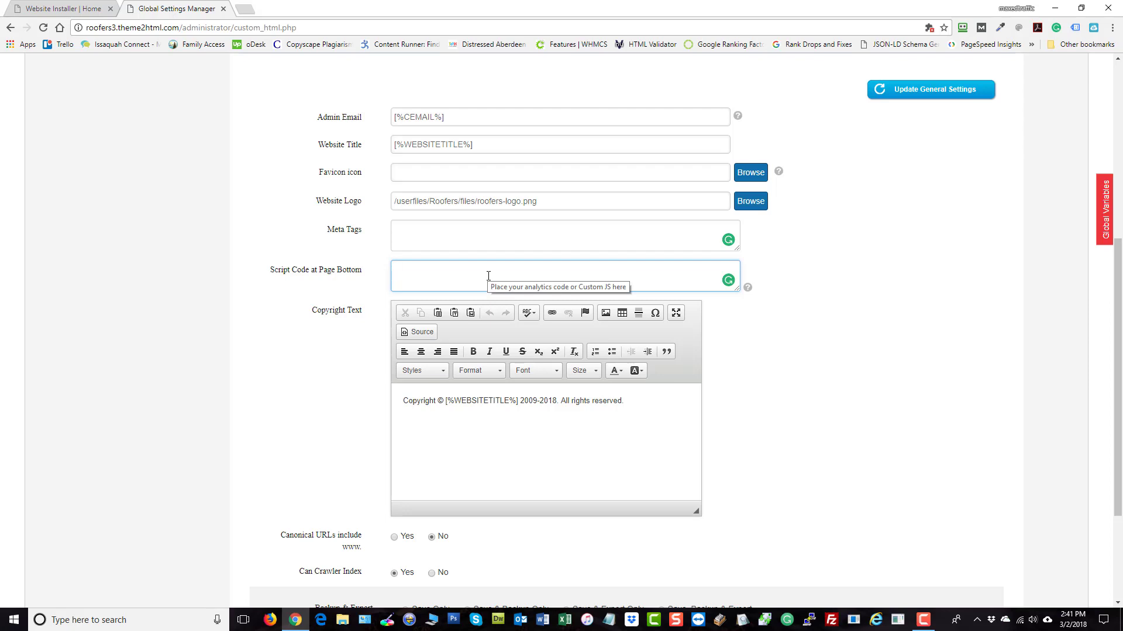
# Step: Inspect the copyright text and its HTML source, and return the editor to the formatted view
pyautogui.scroll(-2, 787, 468)
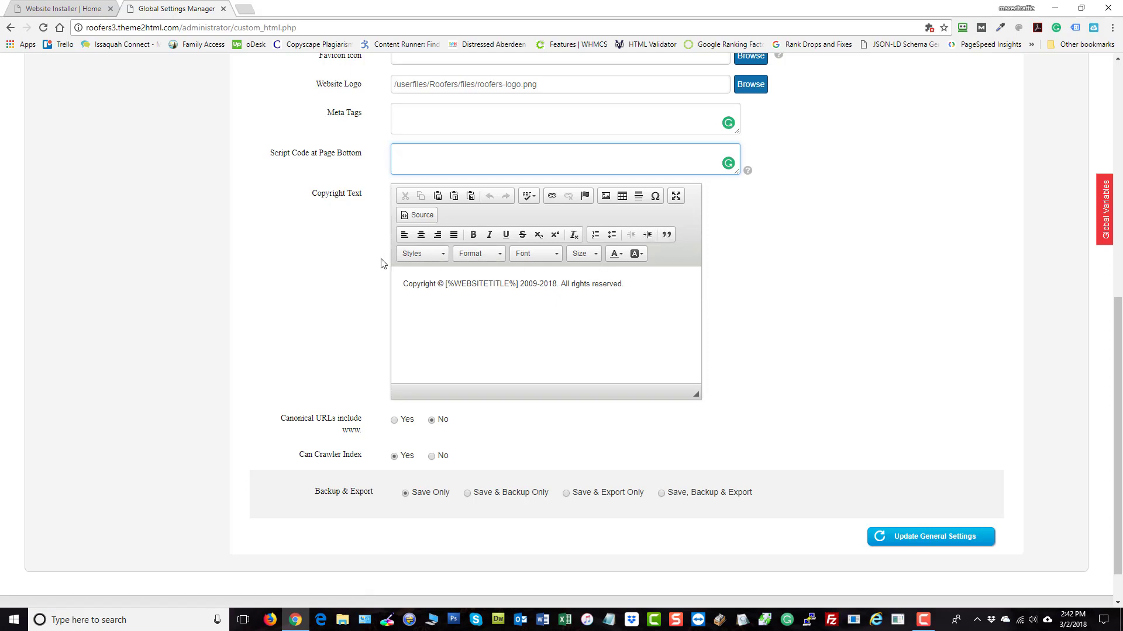
pyautogui.click(556, 308)
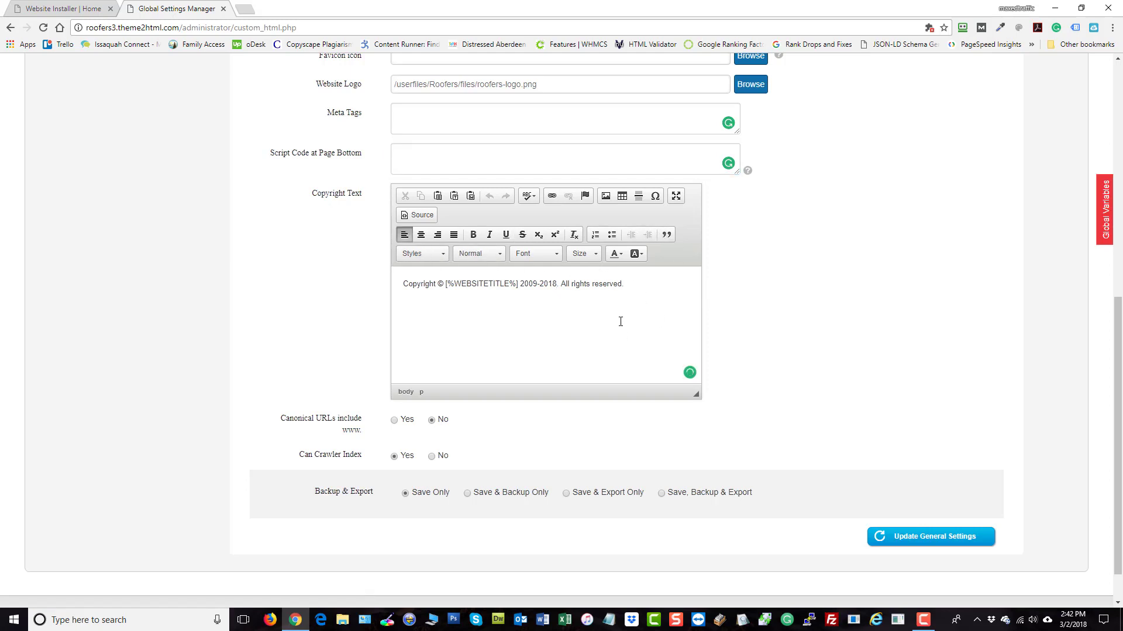
pyautogui.moveTo(642, 291); pyautogui.dragTo(401, 285)
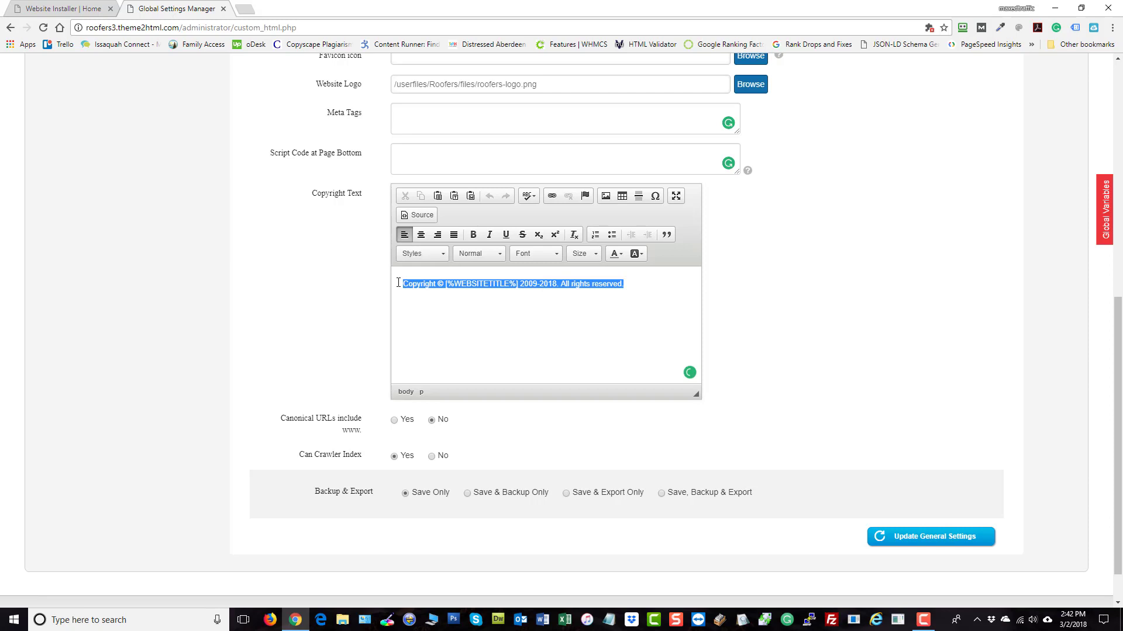
pyautogui.click(500, 305)
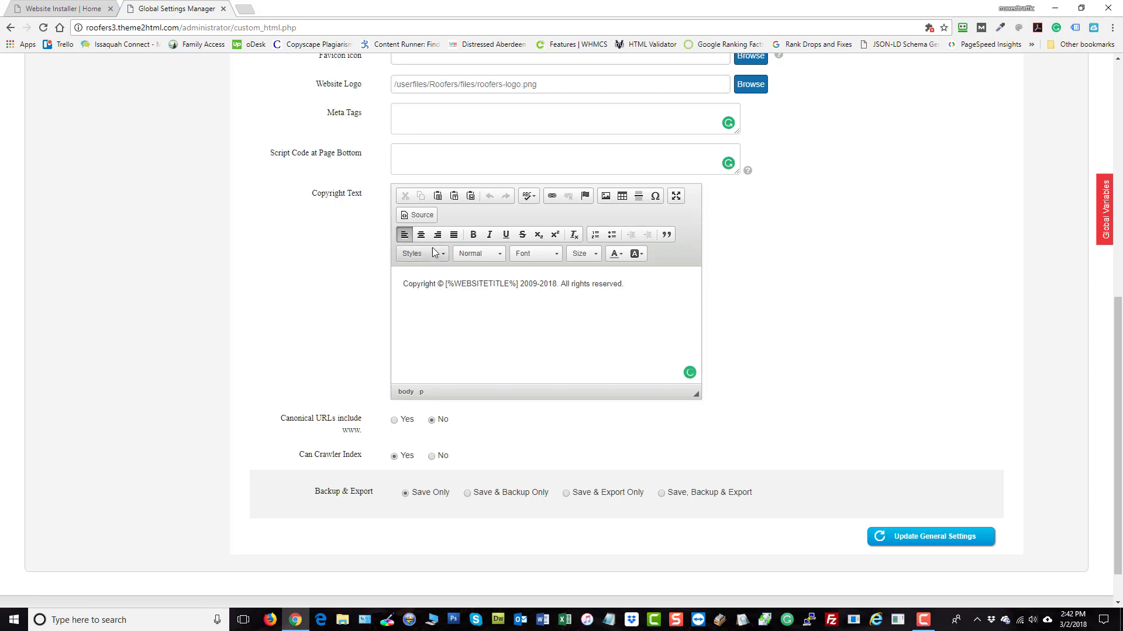
pyautogui.click(423, 216)
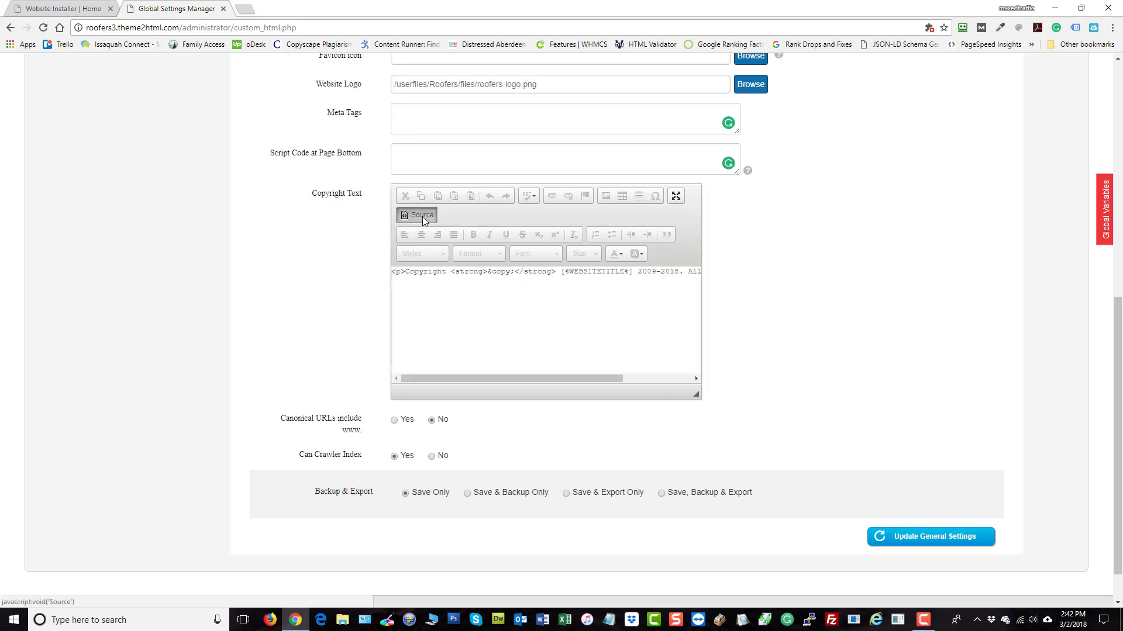
pyautogui.moveTo(465, 378)
pyautogui.mouseDown()
pyautogui.moveTo(576, 378)
pyautogui.moveTo(444, 382)
pyautogui.mouseUp()
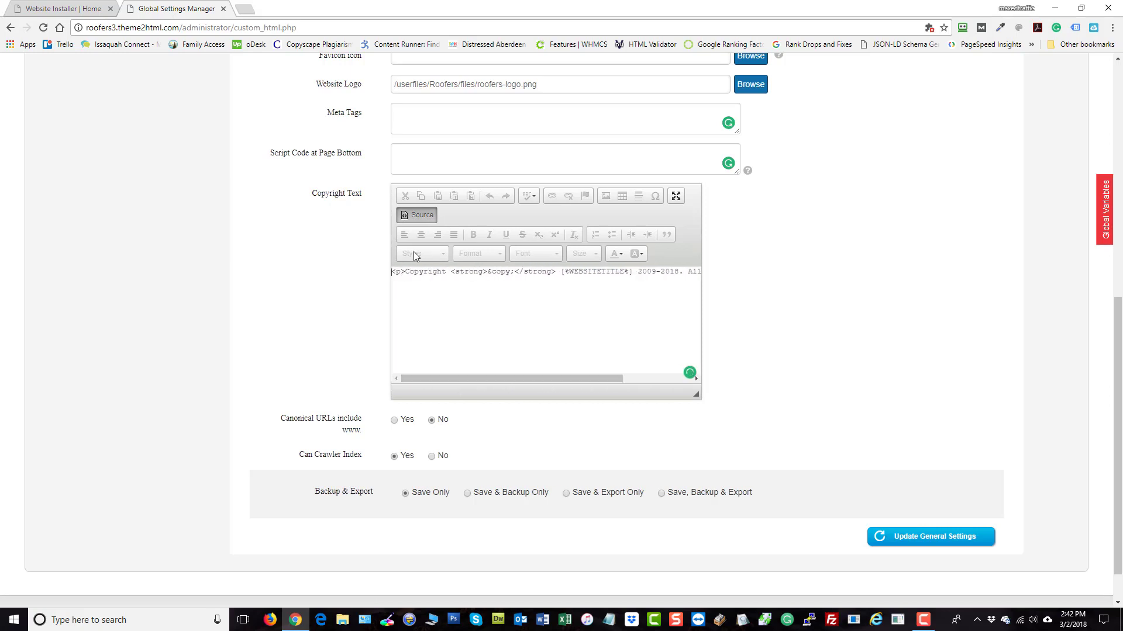
pyautogui.click(422, 215)
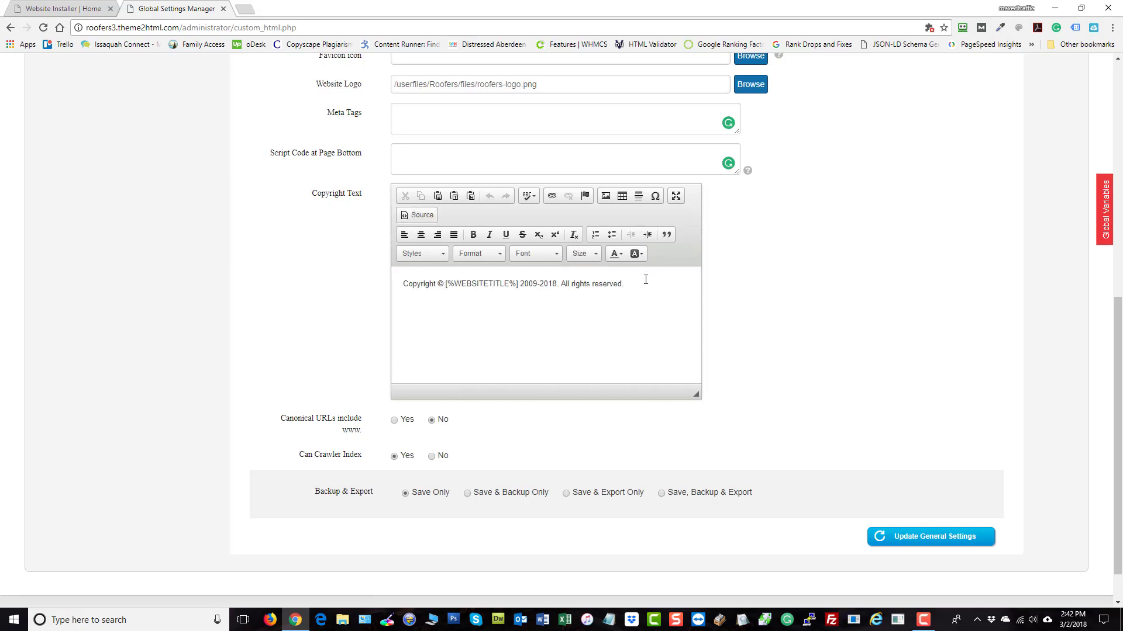
# Step: Look through the font, size, colour and paragraph format choices for "All rights reserved." in the copyright text
pyautogui.moveTo(642, 281); pyautogui.dragTo(560, 284)
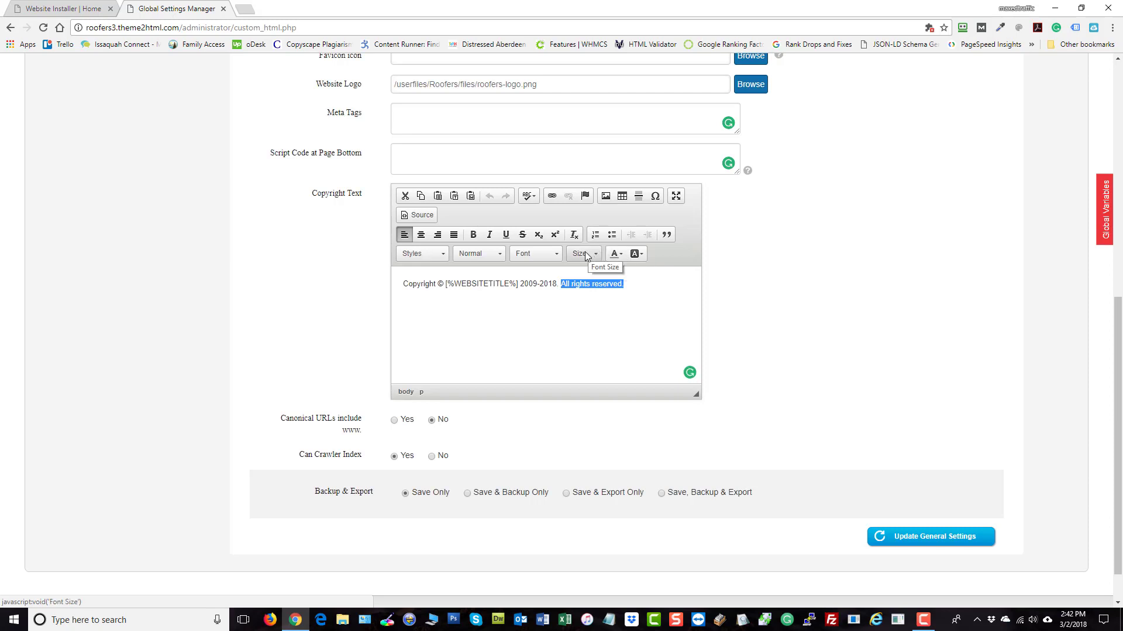
pyautogui.click(523, 256)
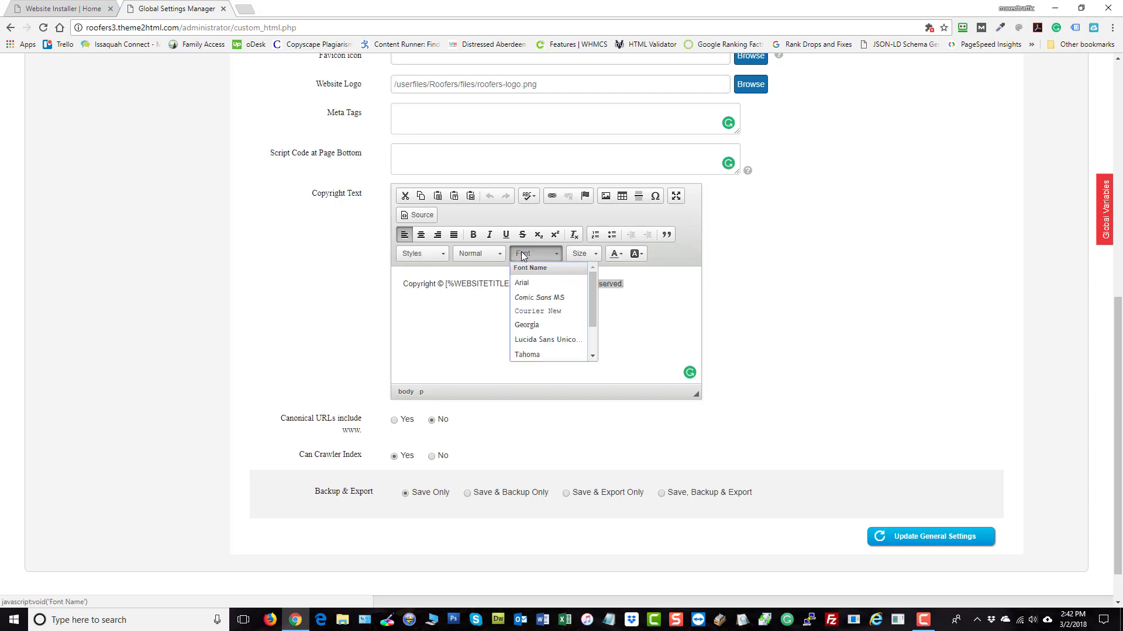
pyautogui.click(588, 255)
pyautogui.click(616, 254)
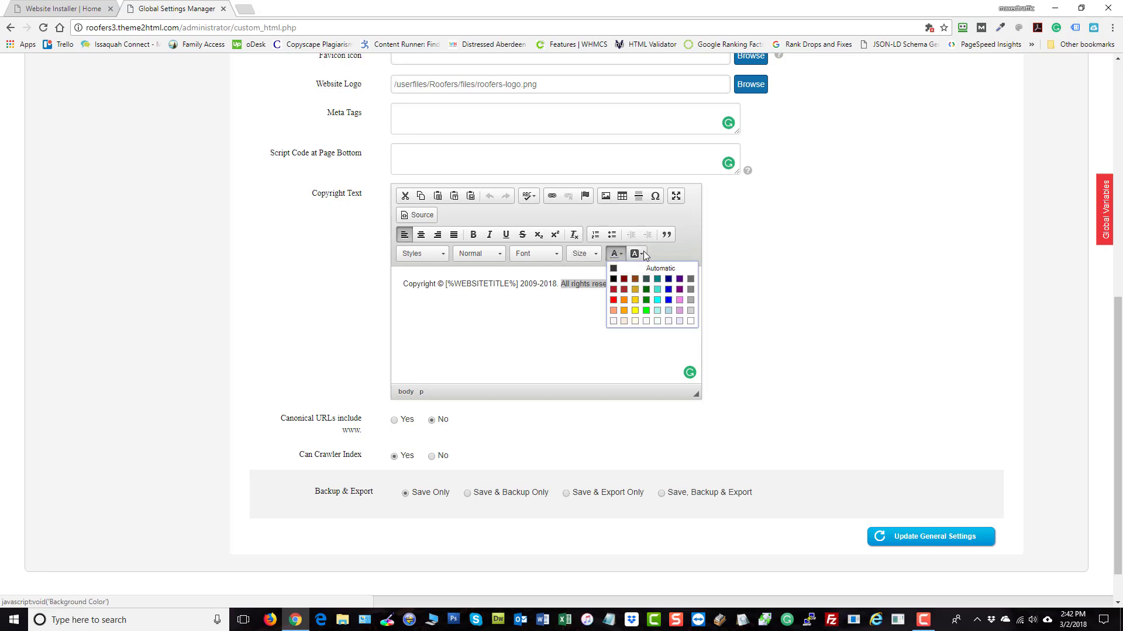
pyautogui.click(636, 254)
pyautogui.click(472, 257)
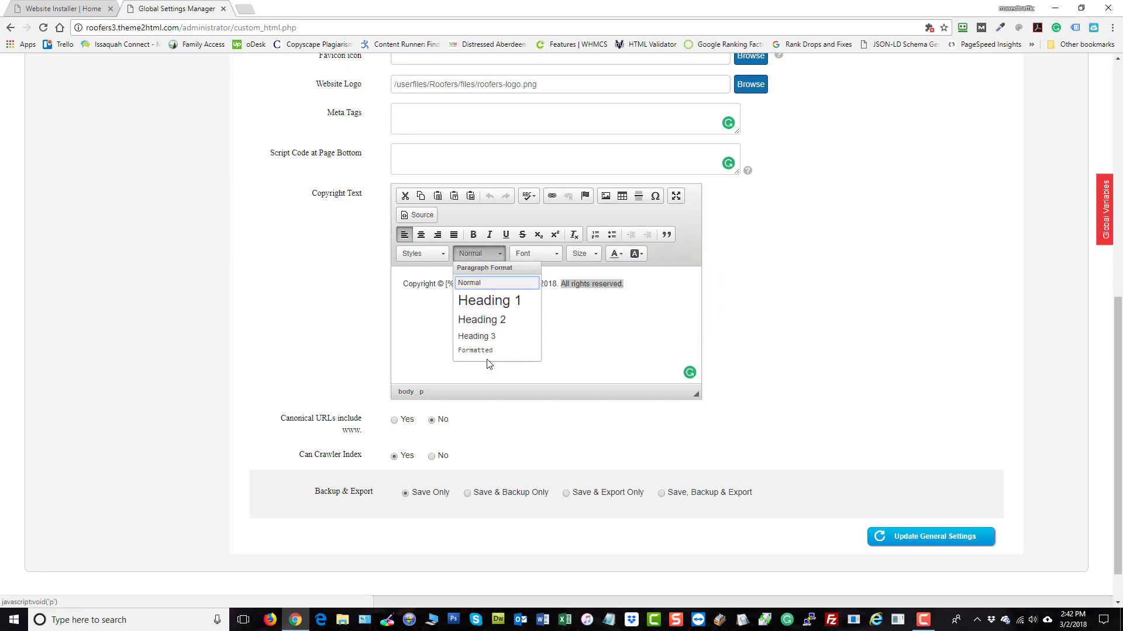
pyautogui.press('Escape')
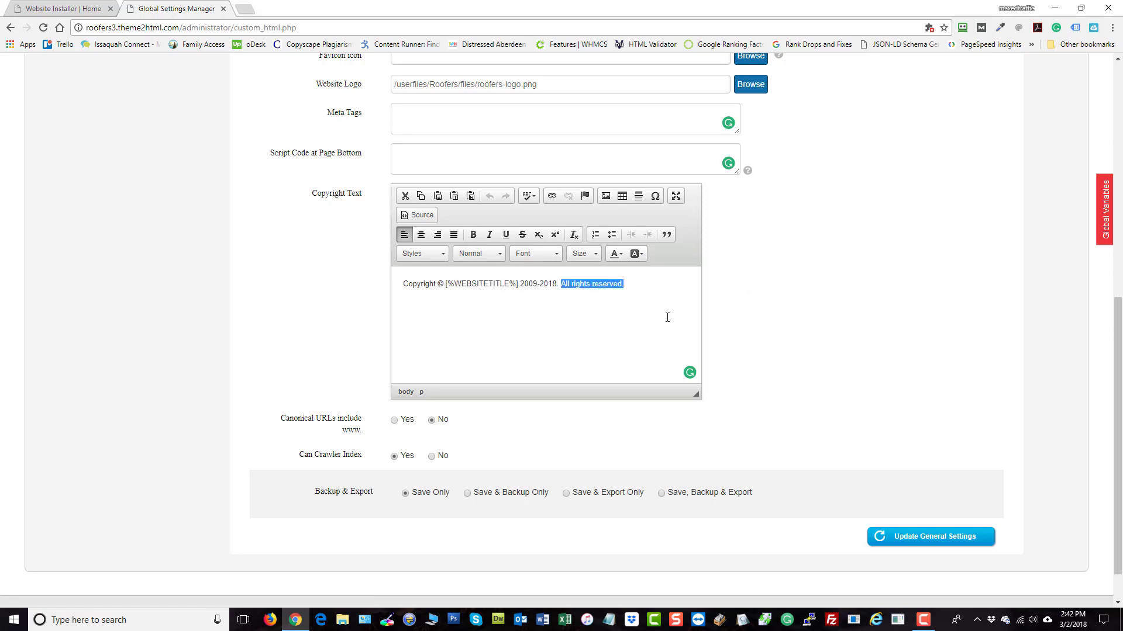
pyautogui.click(667, 318)
# Step: Set the canonical URLs include www option to No and the Can Crawler Index option to Yes
pyautogui.scroll(-1, 787, 349)
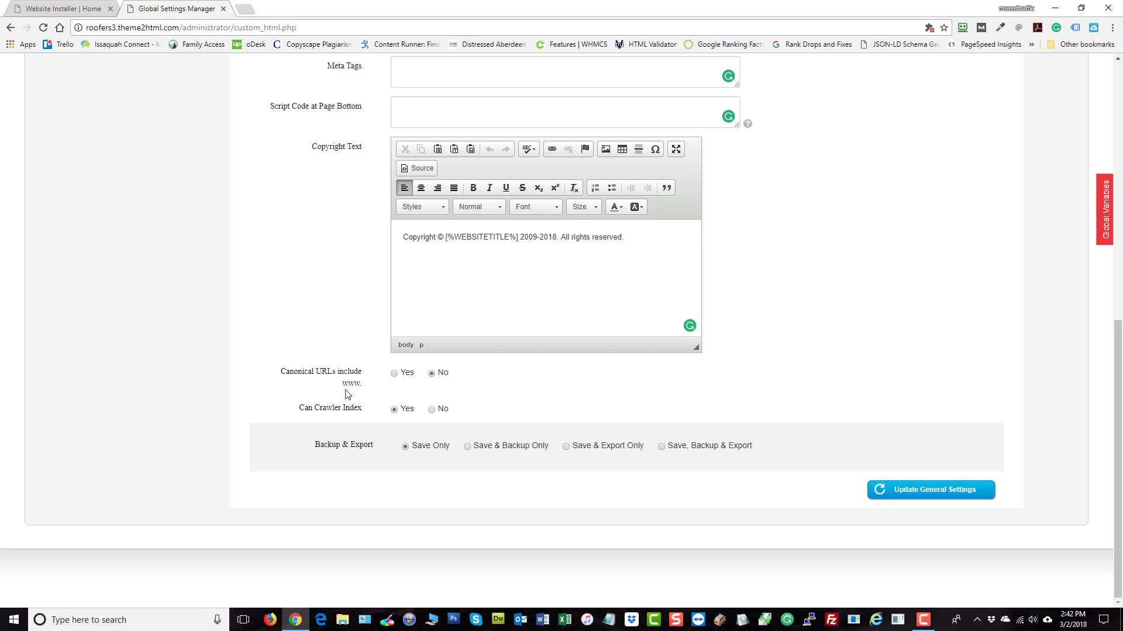
pyautogui.click(394, 374)
pyautogui.click(431, 374)
pyautogui.click(394, 410)
pyautogui.scroll(6, 152, 335)
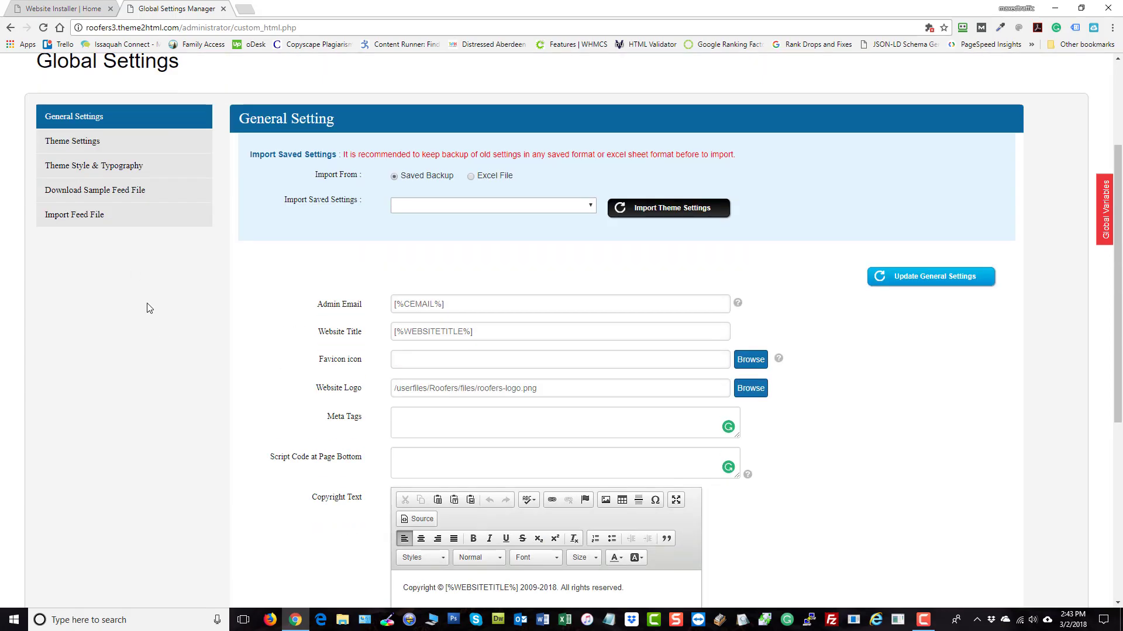
pyautogui.scroll(-6, 980, 466)
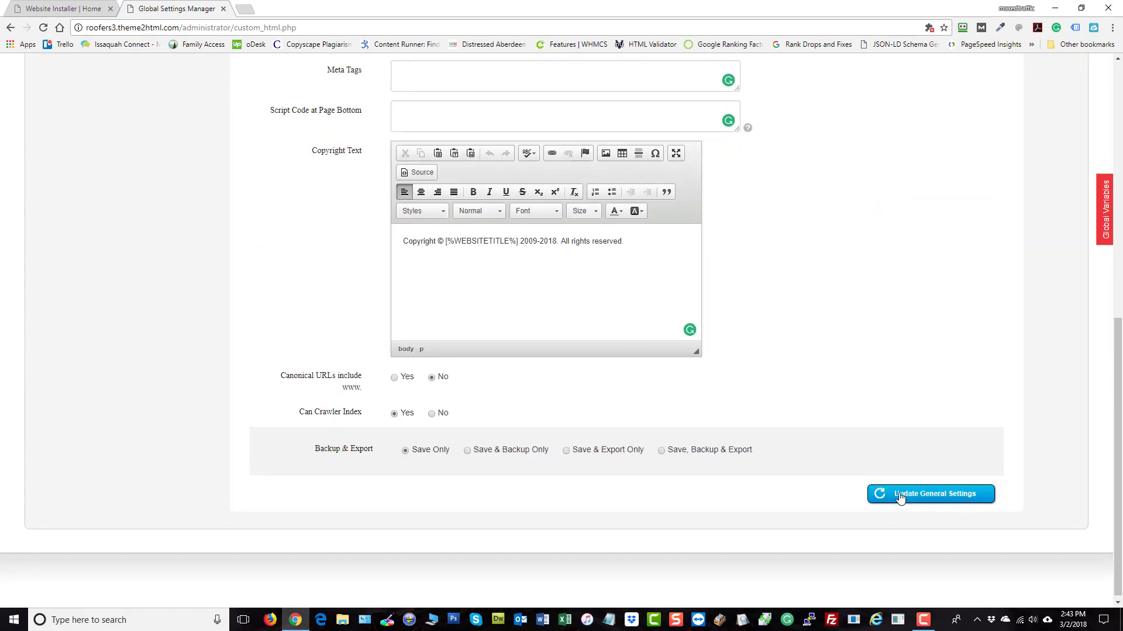
pyautogui.scroll(7, 897, 496)
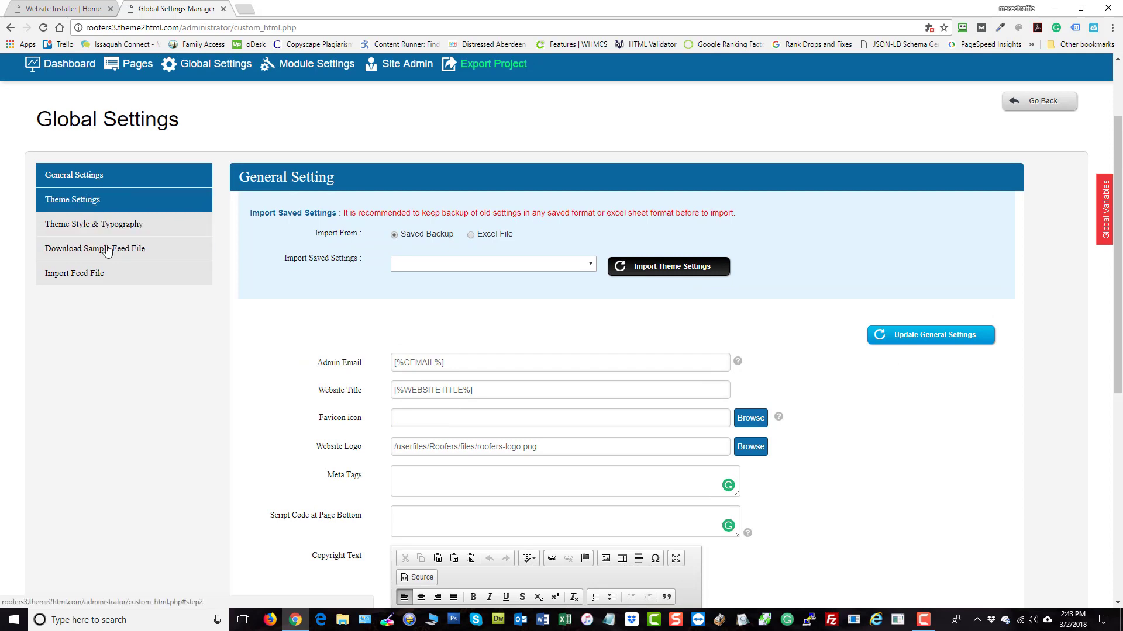
# Step: Open the public roofing website and examine the home page's banner, welcome section, body text and sidebar widgets
pyautogui.scroll(2, 111, 254)
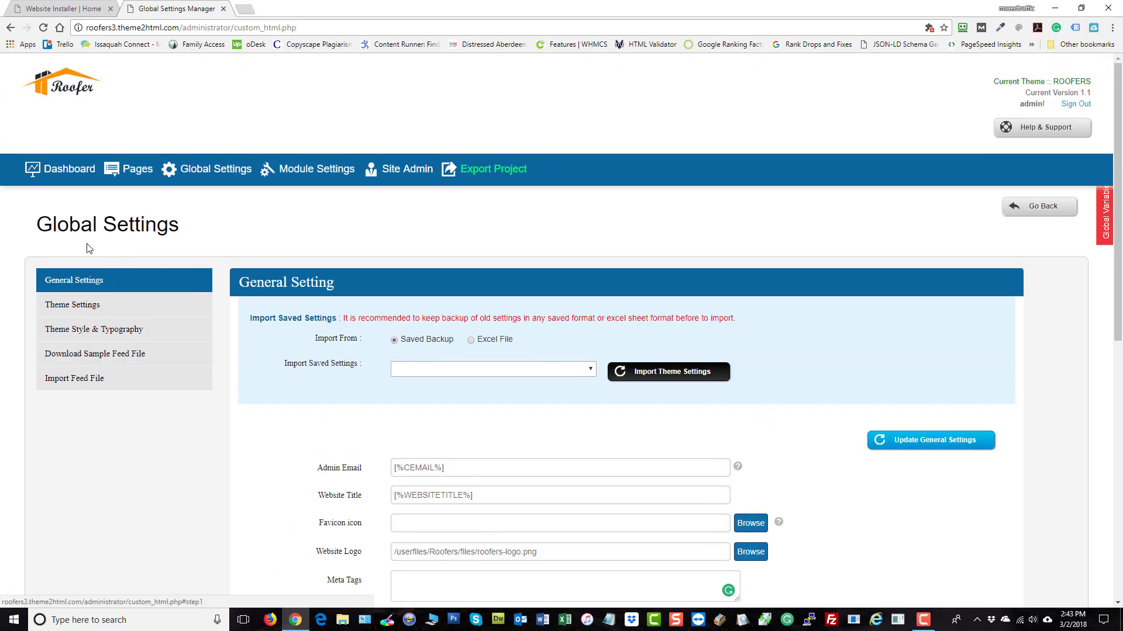
pyautogui.click(64, 96)
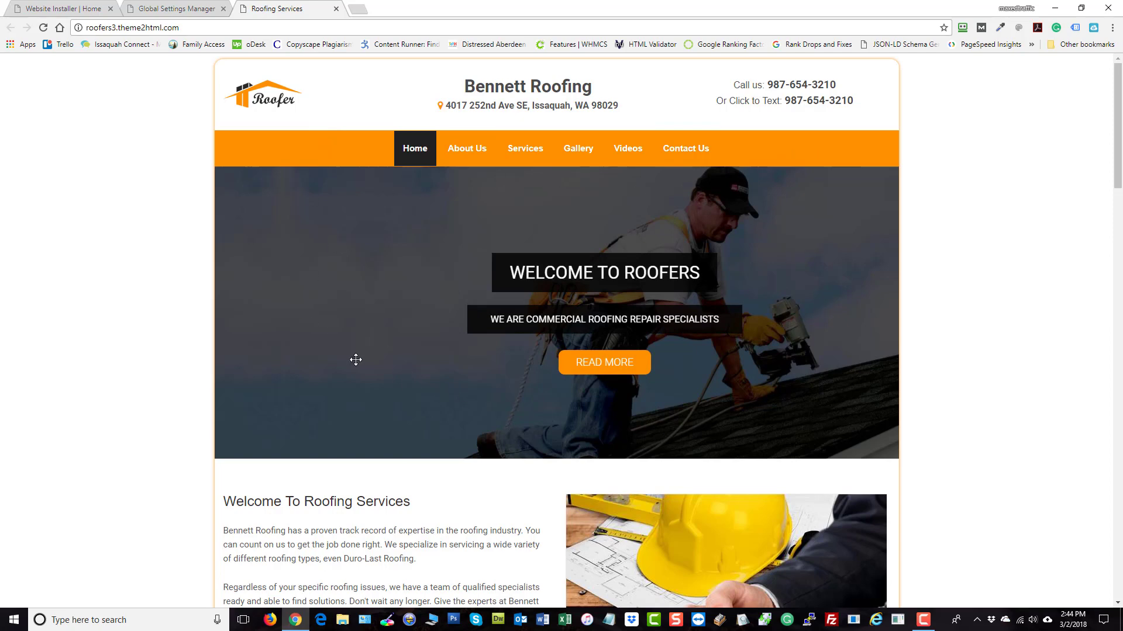
pyautogui.scroll(-1, 808, 283)
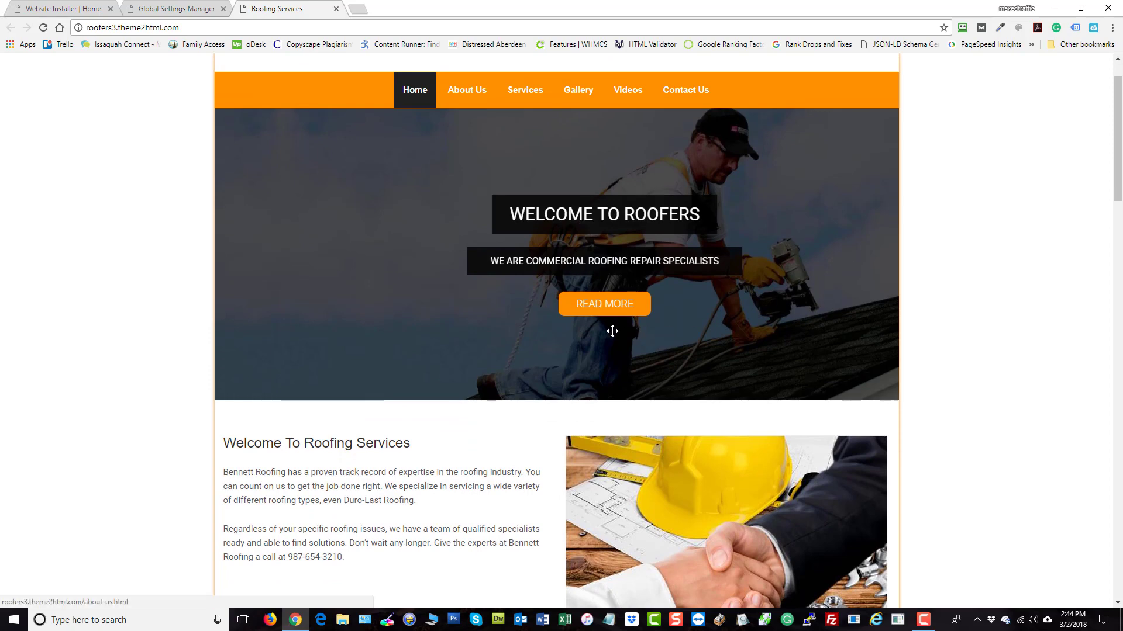
pyautogui.scroll(-4, 778, 339)
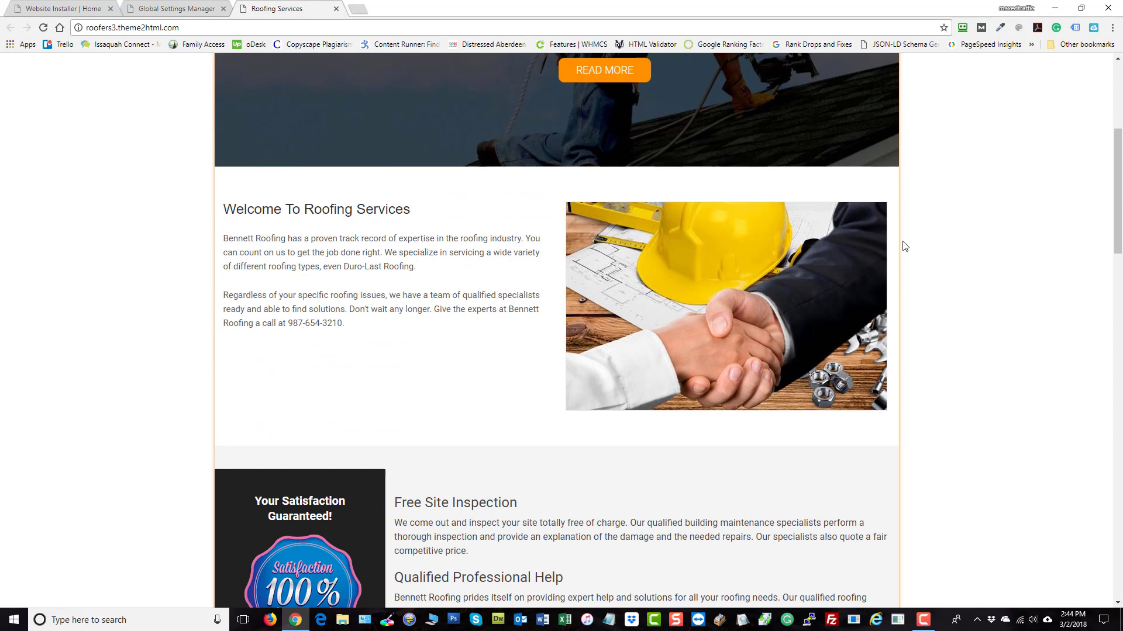
pyautogui.scroll(-6, 967, 373)
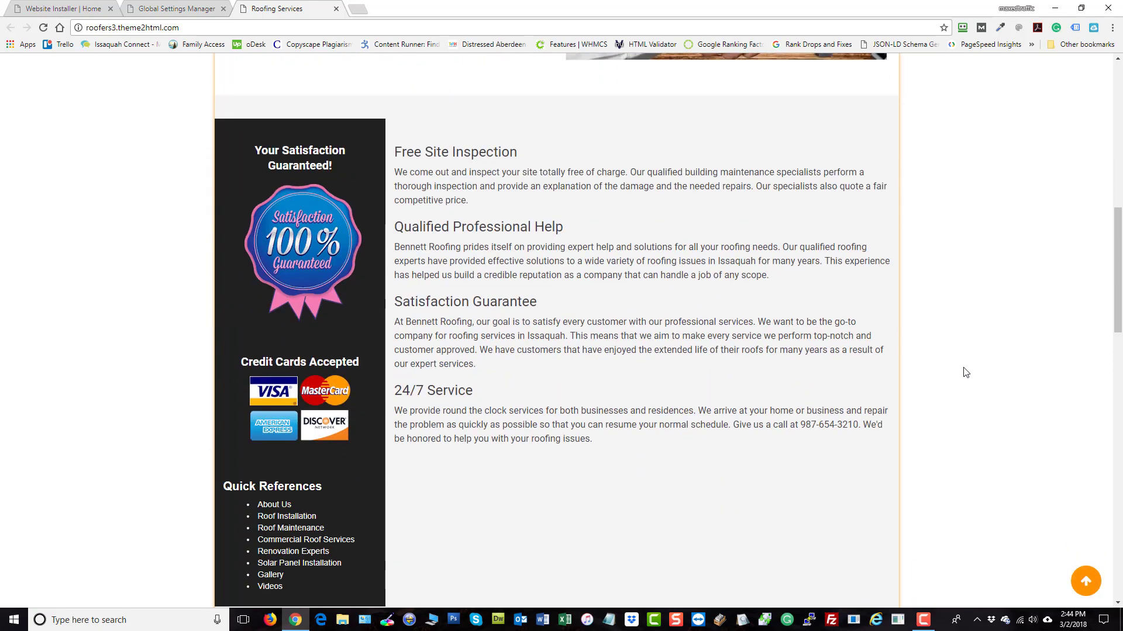
pyautogui.moveTo(620, 462); pyautogui.dragTo(396, 149)
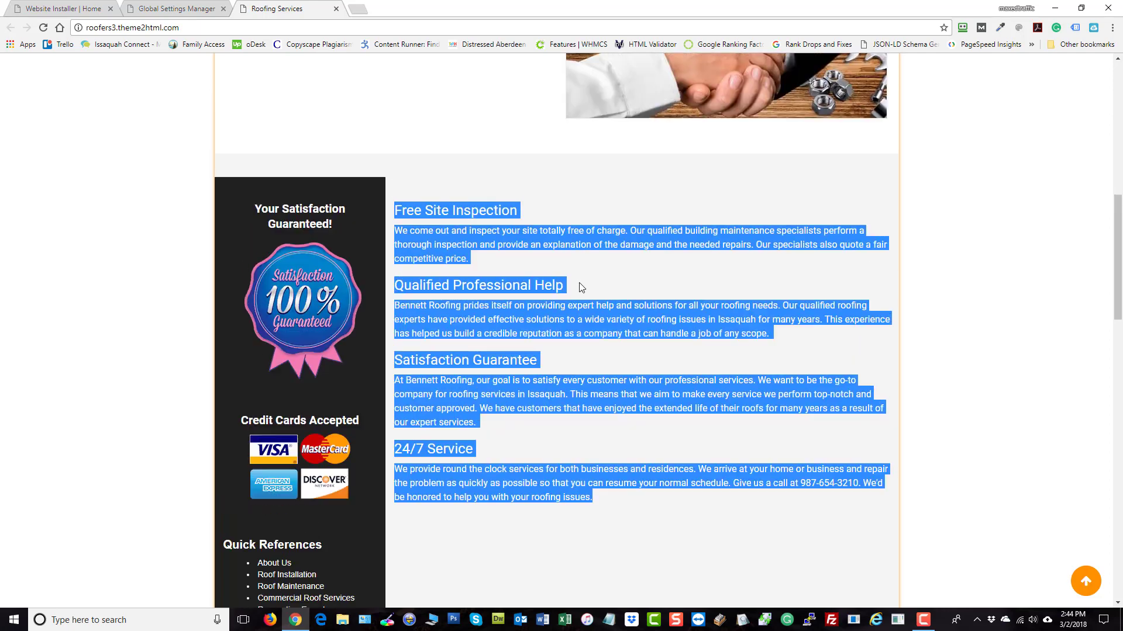
pyautogui.scroll(-2, 321, 308)
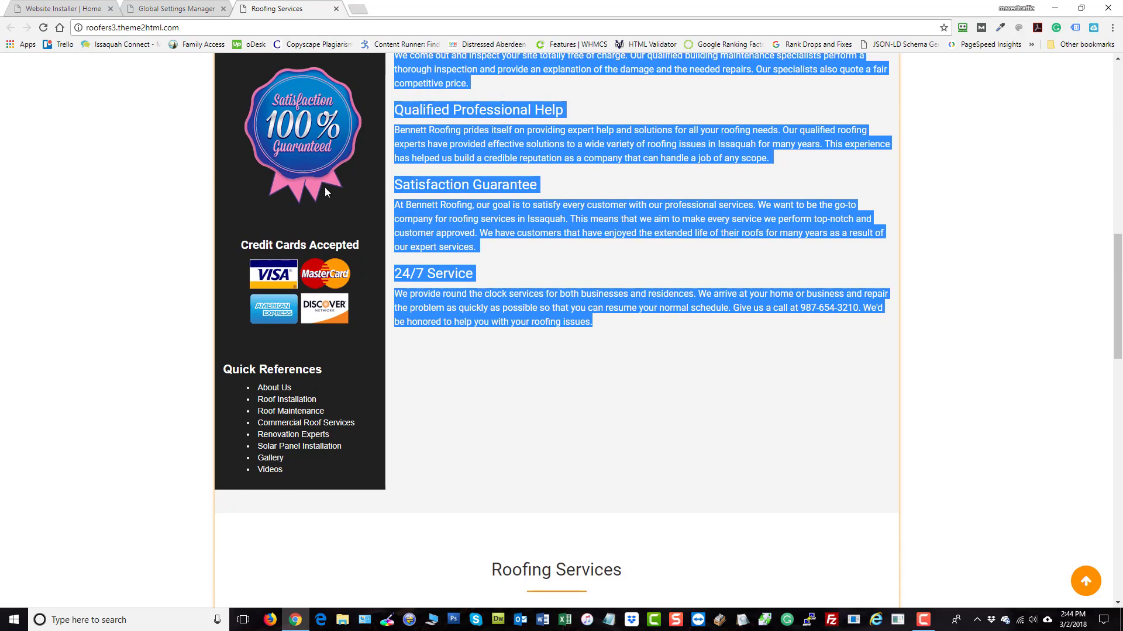
pyautogui.scroll(2, 325, 187)
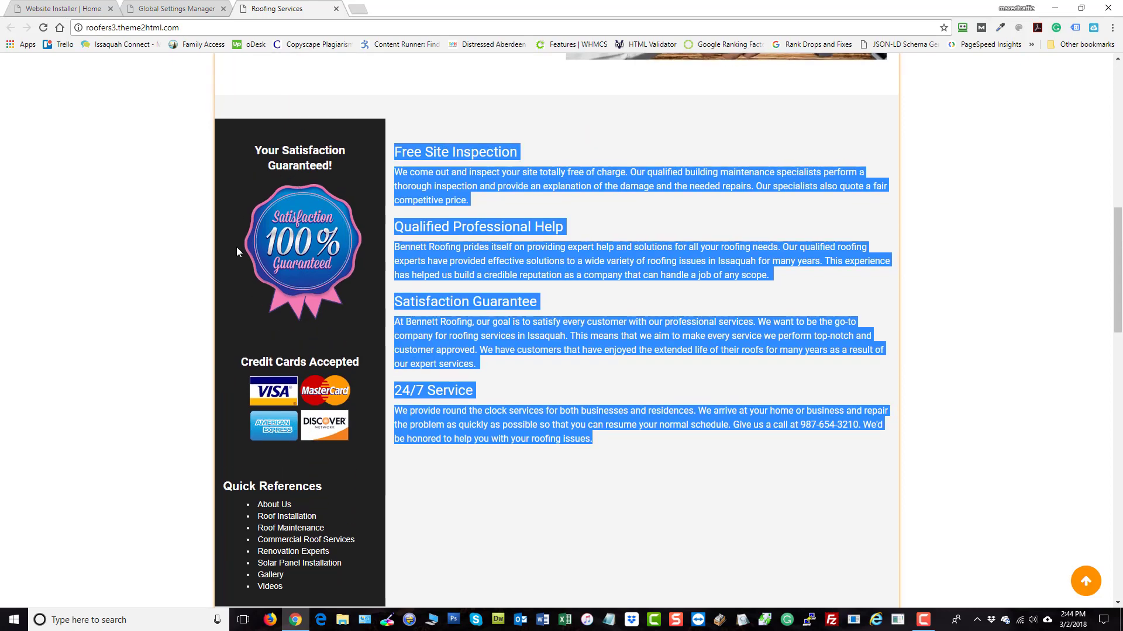
# Step: Return to the site administration and open the Home page for editing, showing its sidebar widgets and page content
pyautogui.click(178, 8)
pyautogui.click(145, 176)
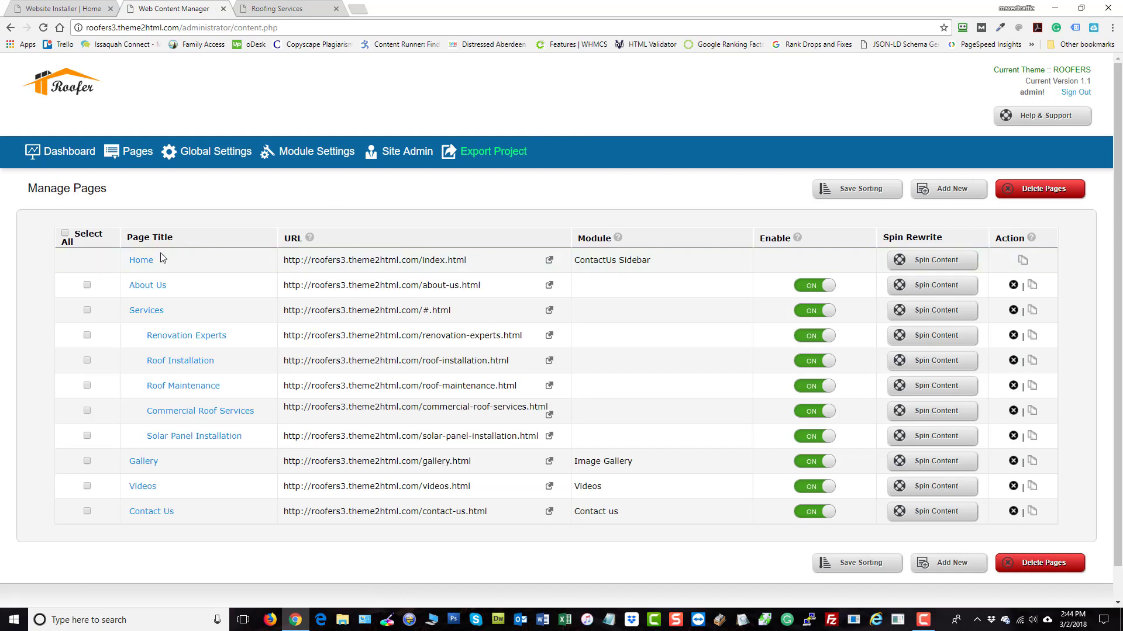
pyautogui.click(142, 260)
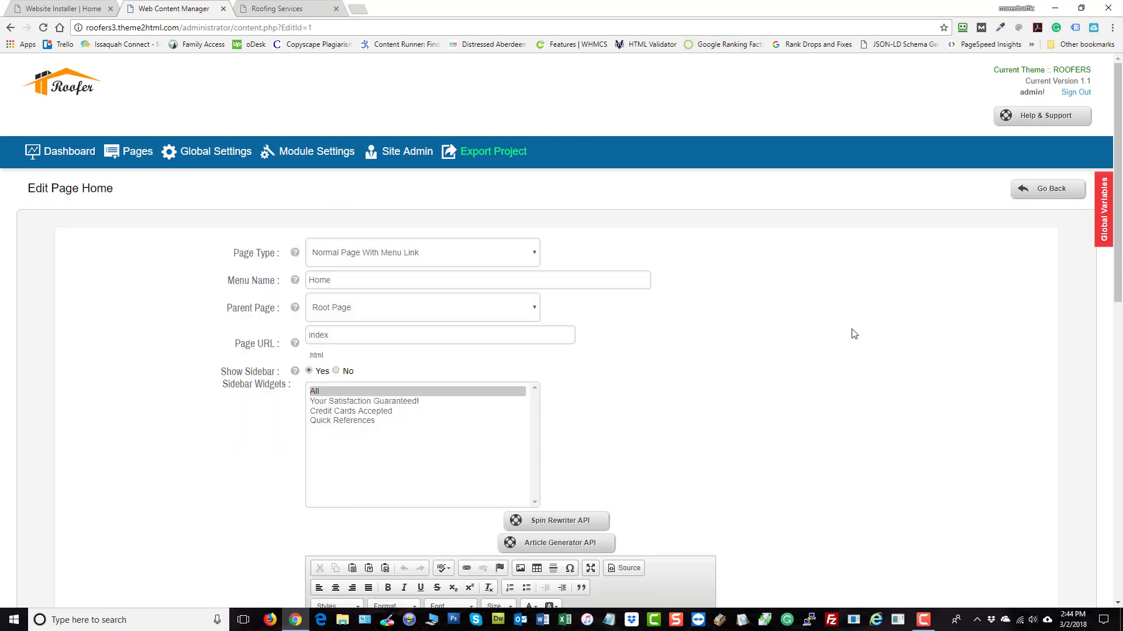
pyautogui.scroll(-3, 338, 335)
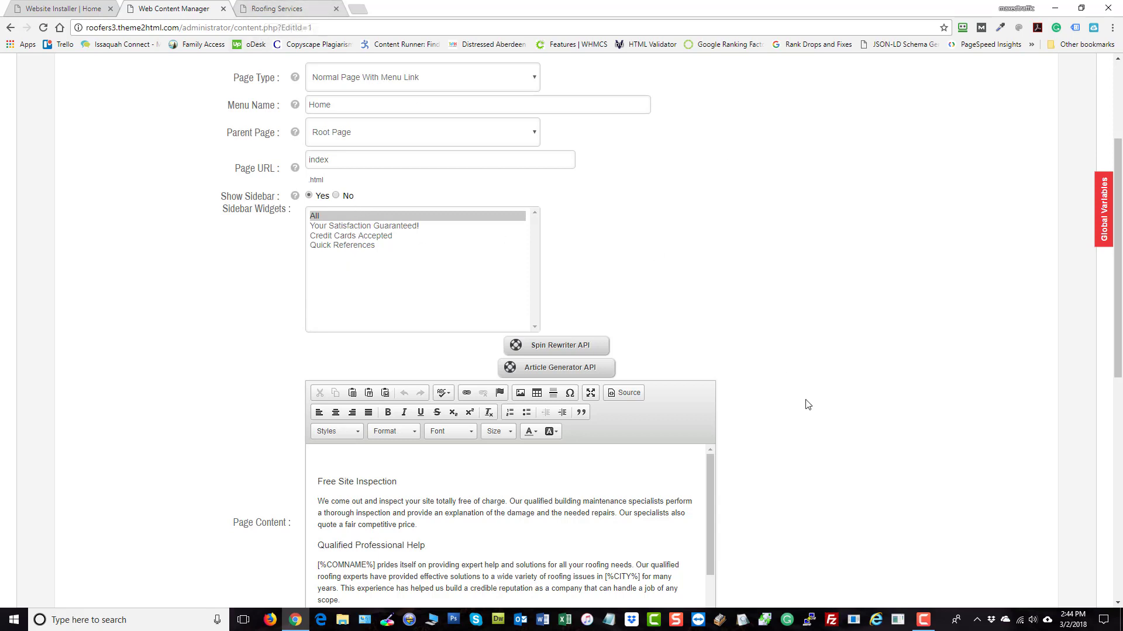
# Step: Compare the public home page's sidebar widgets with the widget list and page content in the Home page editor
pyautogui.click(290, 8)
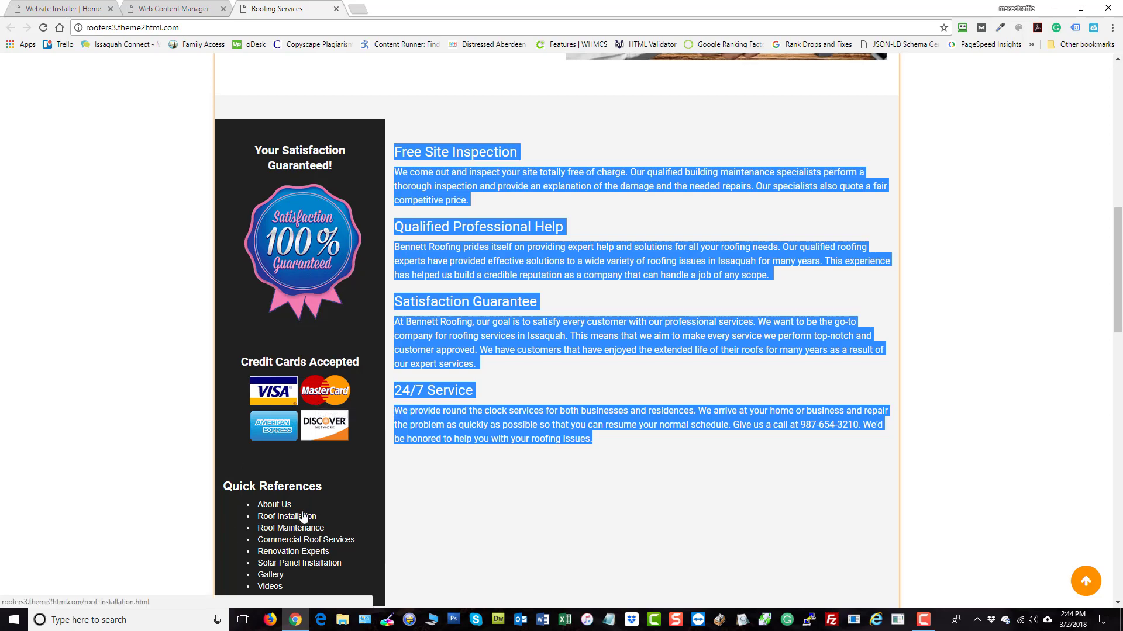
pyautogui.scroll(-2, 316, 350)
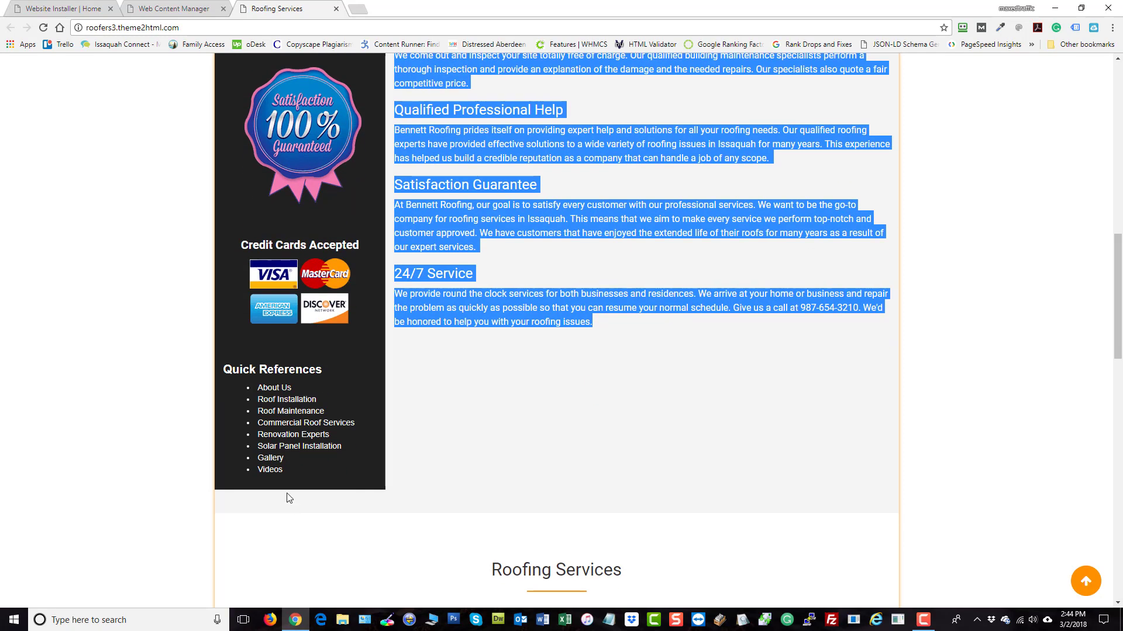
pyautogui.scroll(3, 292, 339)
pyautogui.click(174, 8)
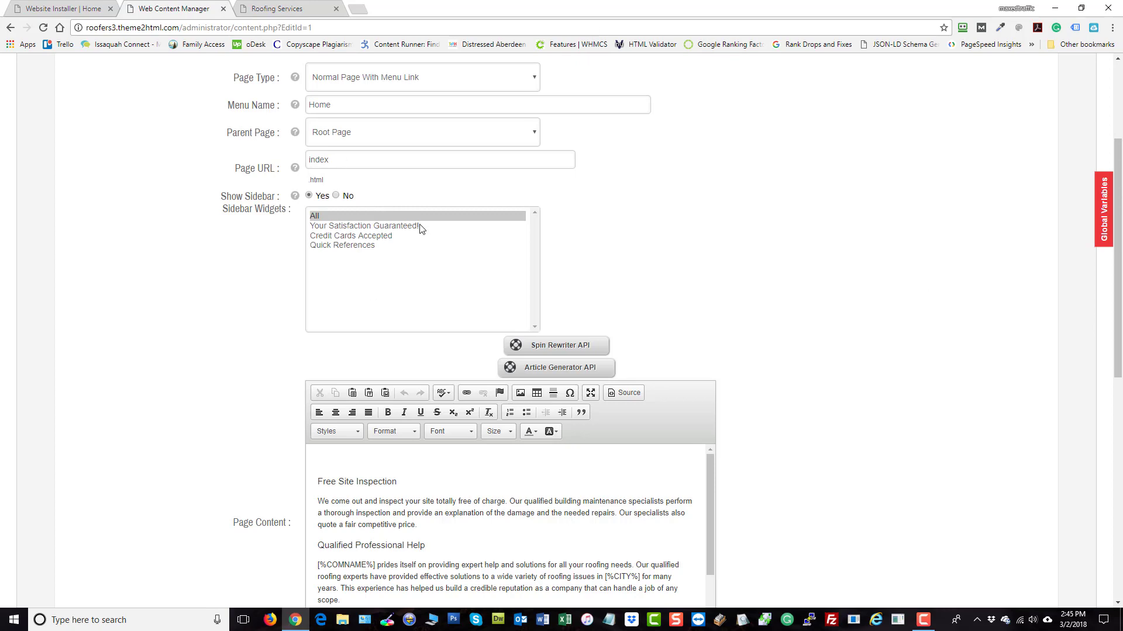
pyautogui.scroll(-4, 794, 248)
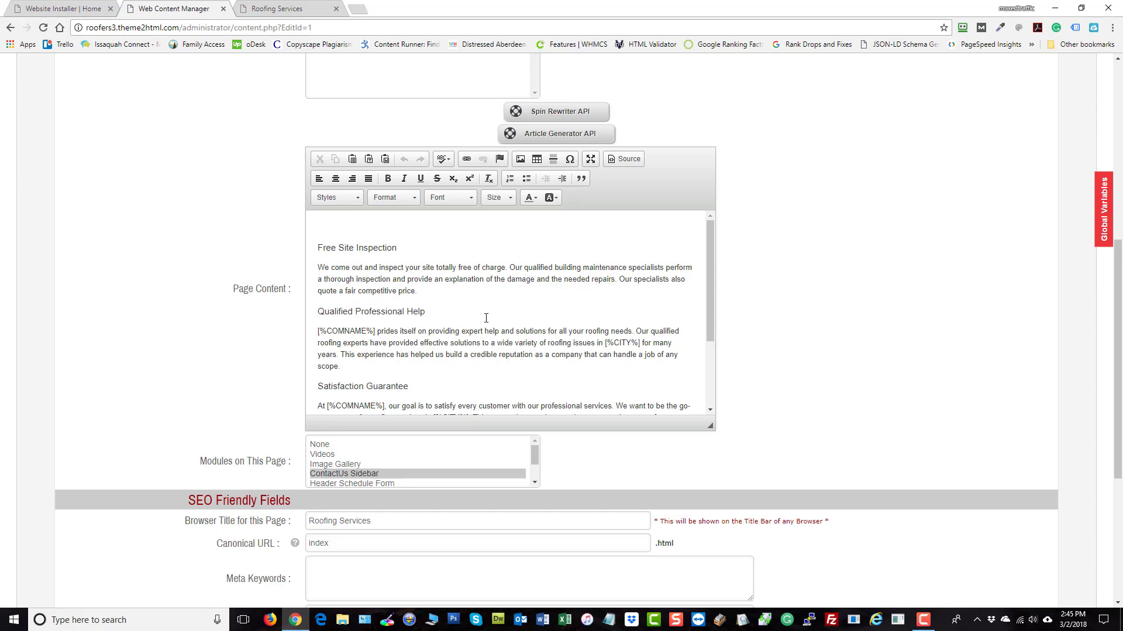
pyautogui.scroll(-2, 497, 322)
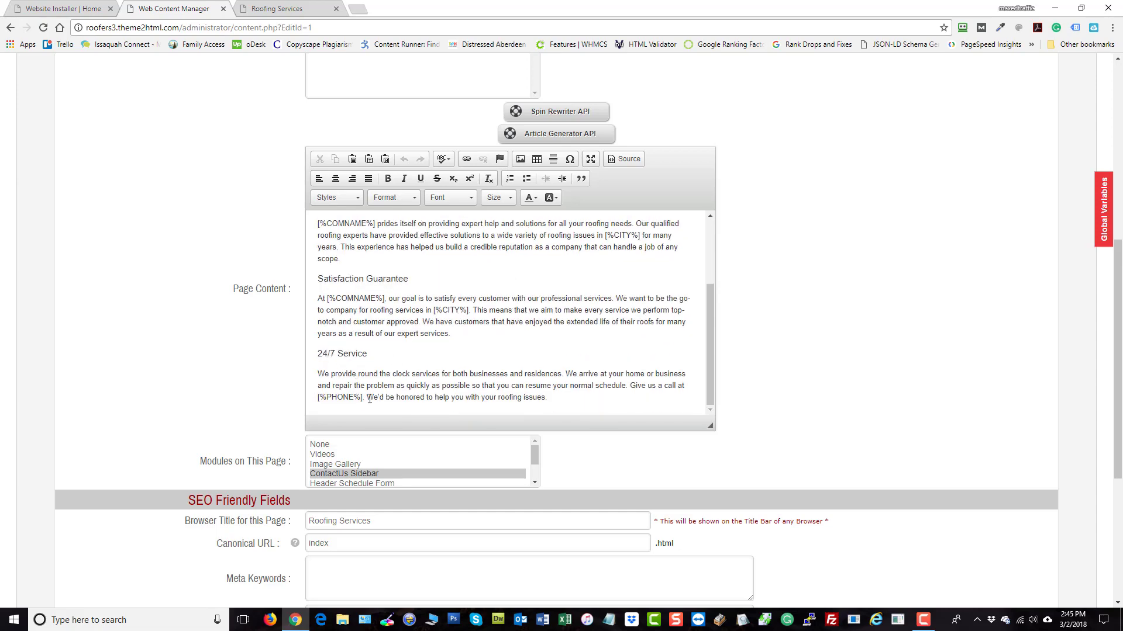
# Step: Examine the public home page from its body text through services, featured services, contact form and footer, and return to the page start
pyautogui.click(275, 9)
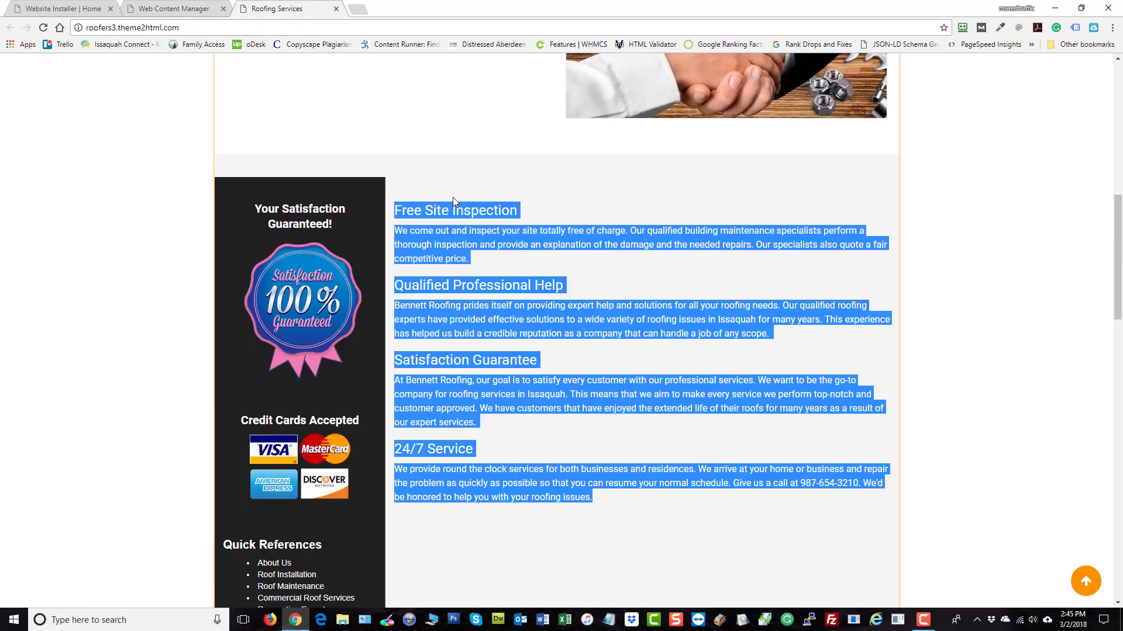
pyautogui.scroll(-2, 444, 470)
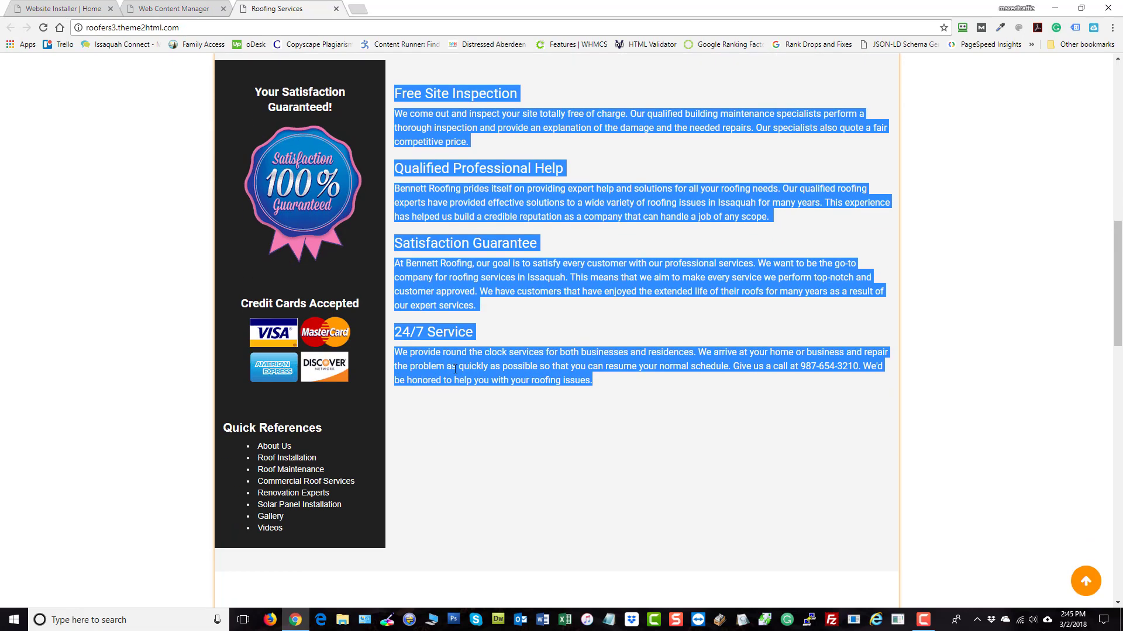
pyautogui.click(592, 387)
pyautogui.scroll(-7, 590, 404)
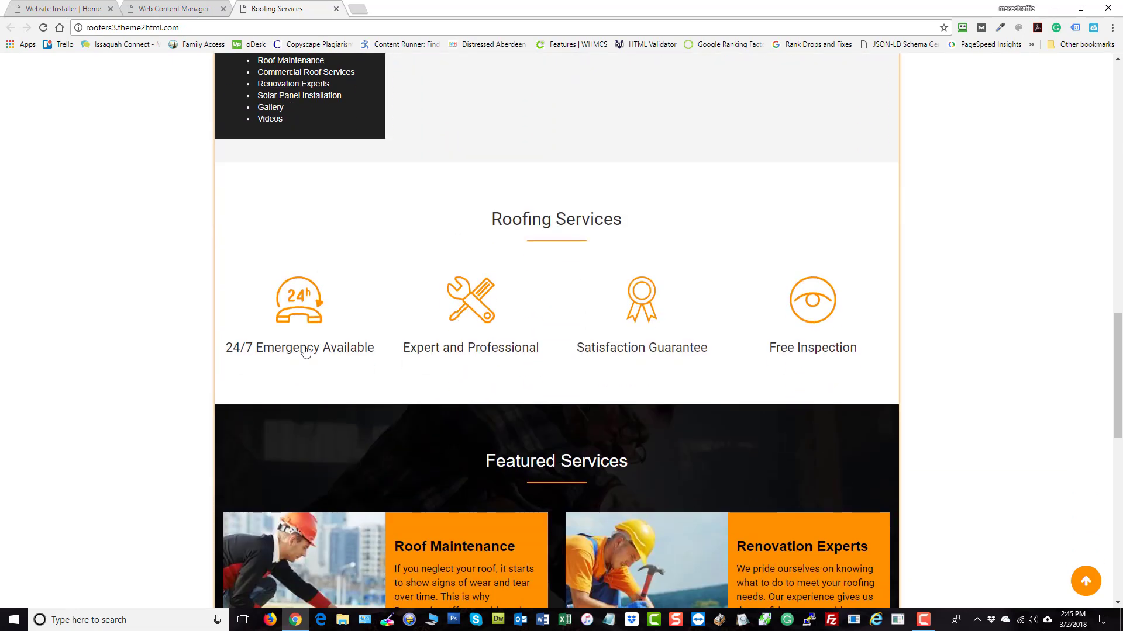
pyautogui.scroll(-6, 573, 238)
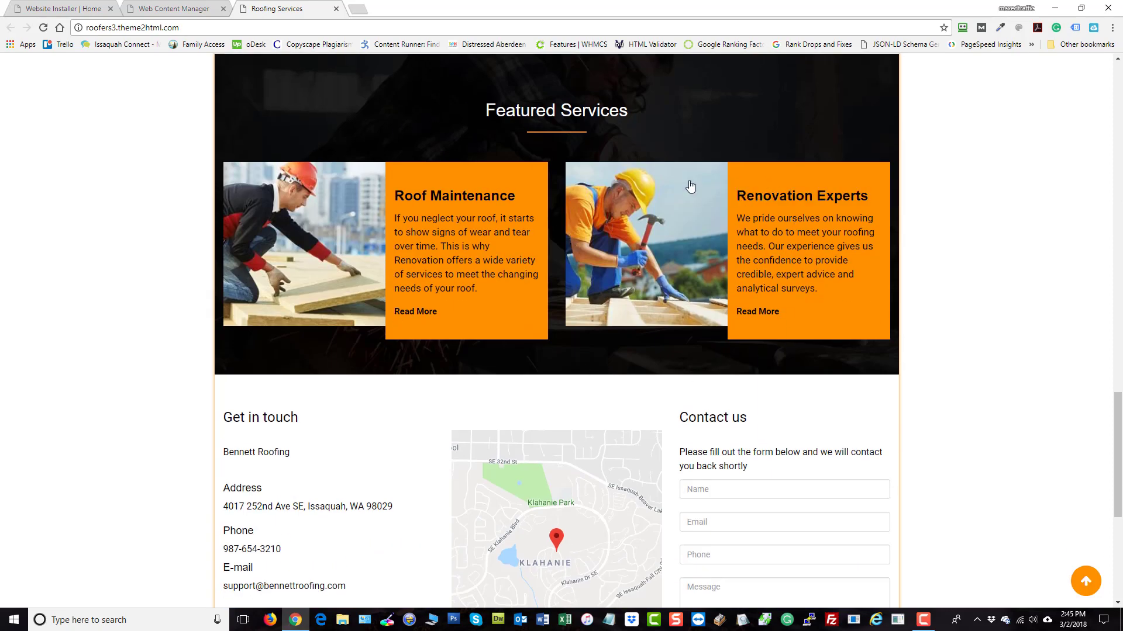
pyautogui.scroll(-3, 534, 275)
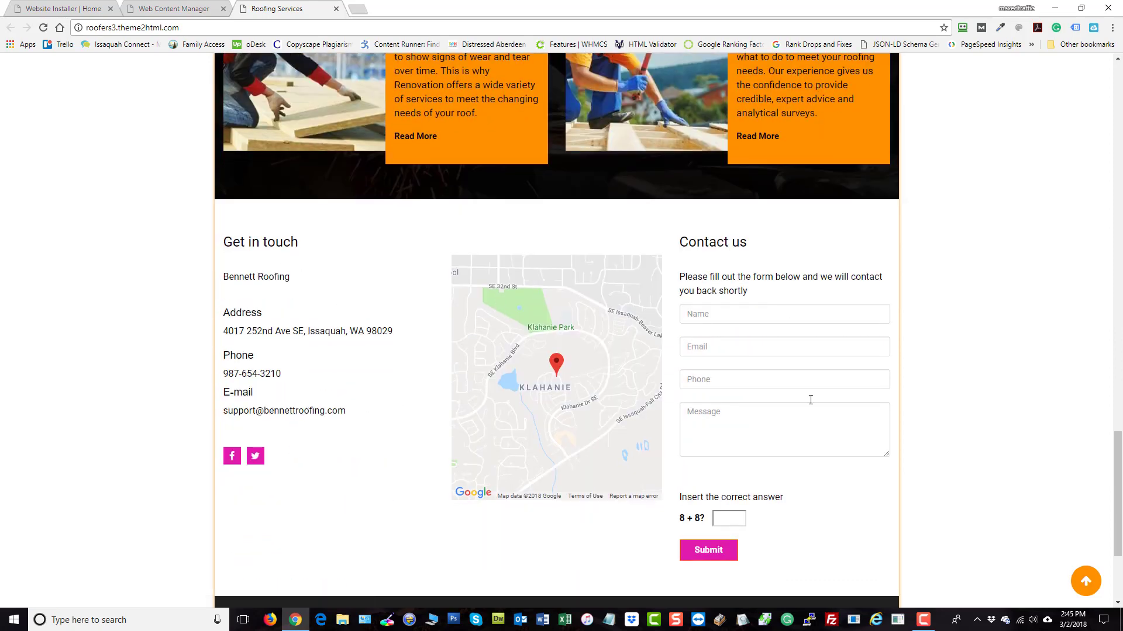
pyautogui.scroll(-2, 810, 399)
pyautogui.scroll(-1, 433, 396)
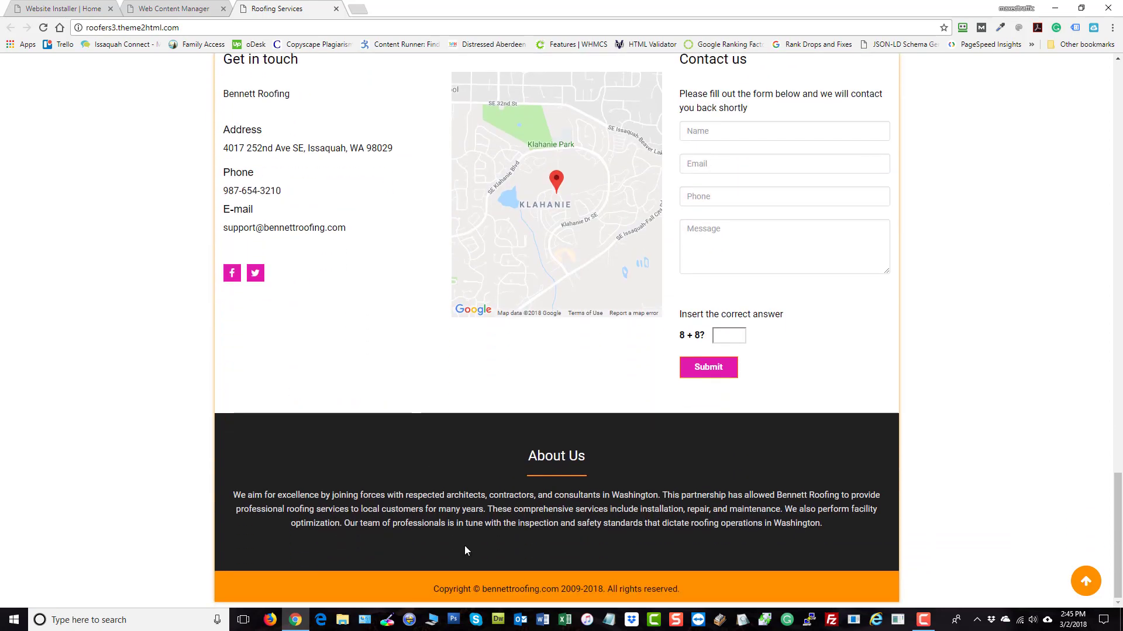
pyautogui.click(1087, 582)
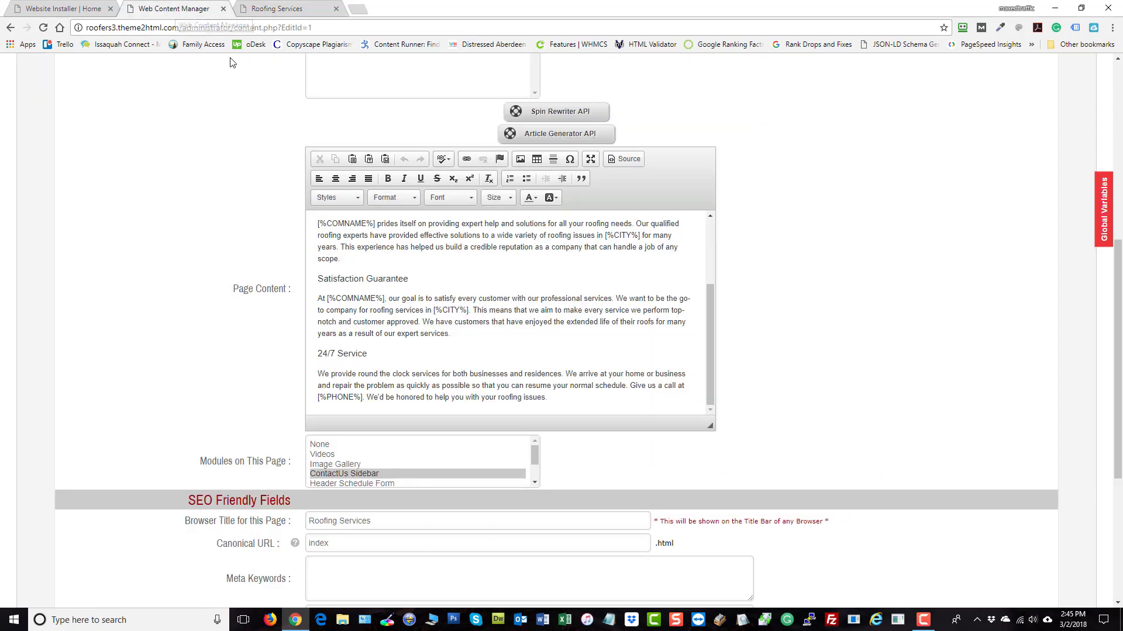
# Step: Return to the site administration and open the Theme Settings within Global Settings
pyautogui.click(176, 12)
pyautogui.scroll(7, 135, 234)
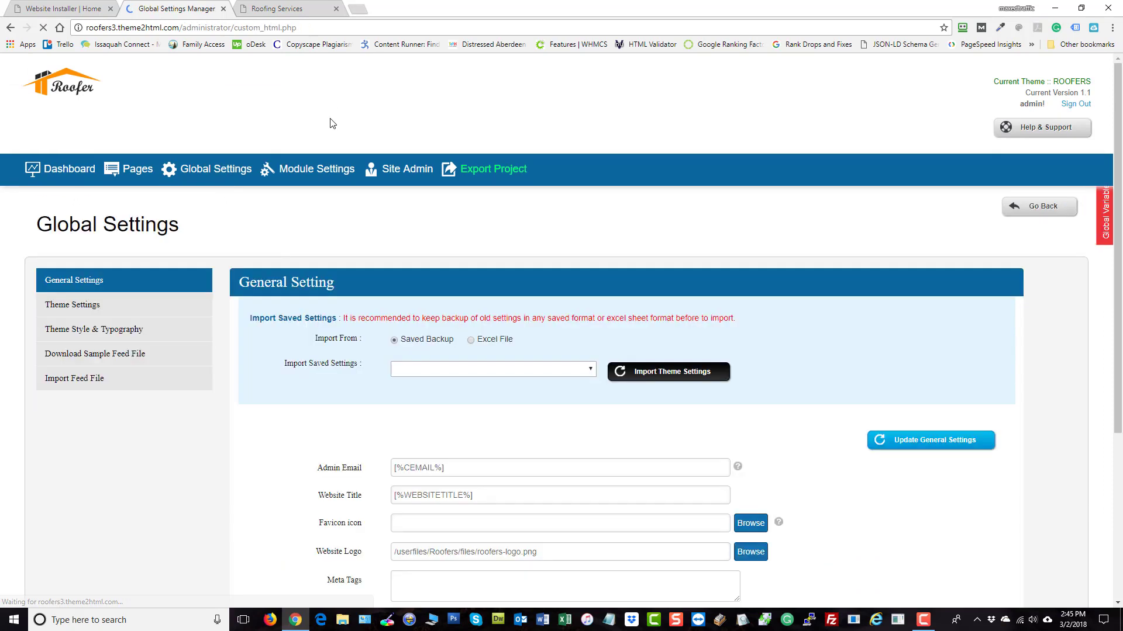
pyautogui.click(85, 310)
pyautogui.scroll(-5, 646, 105)
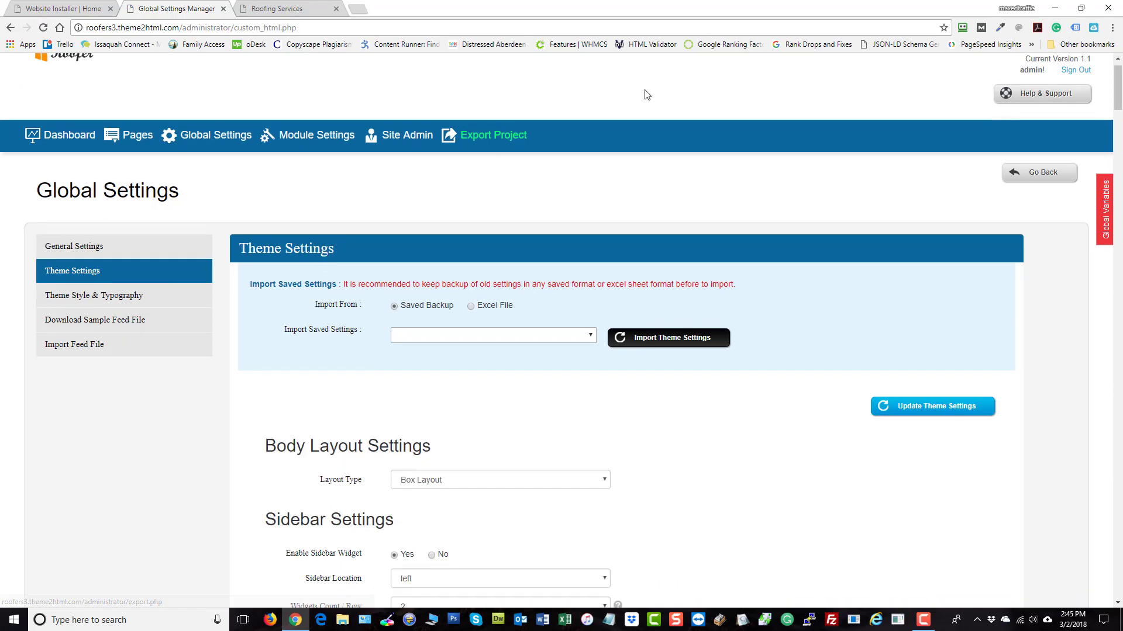
# Step: Set the body layout type to Fluid Layout, update the theme settings, and reload the public home page
pyautogui.scroll(-1, 701, 175)
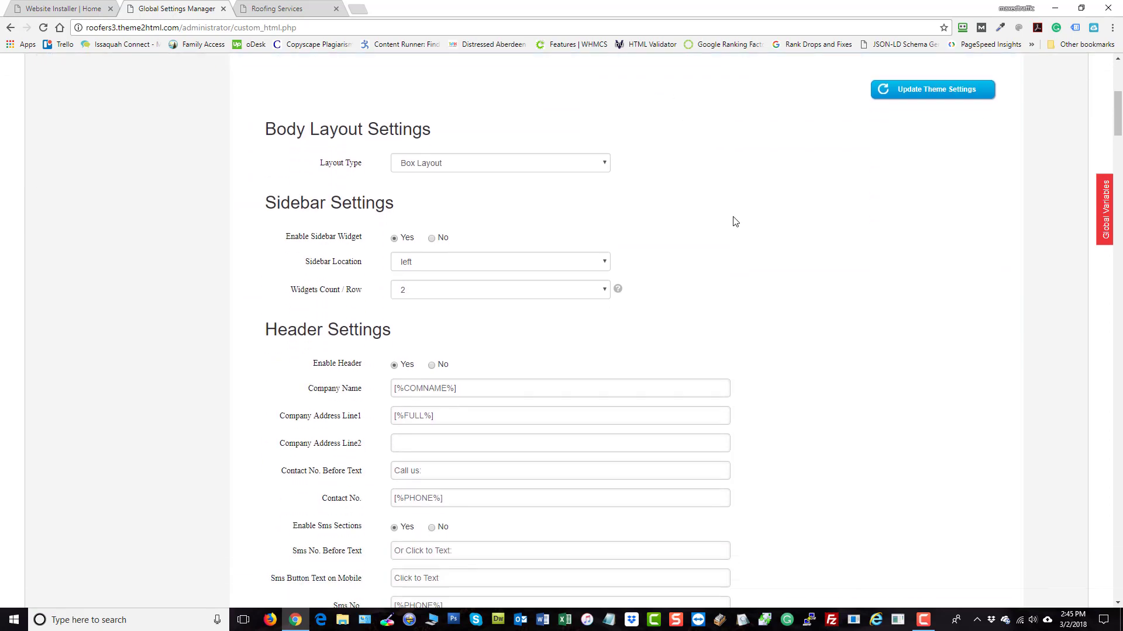
pyautogui.click(419, 169)
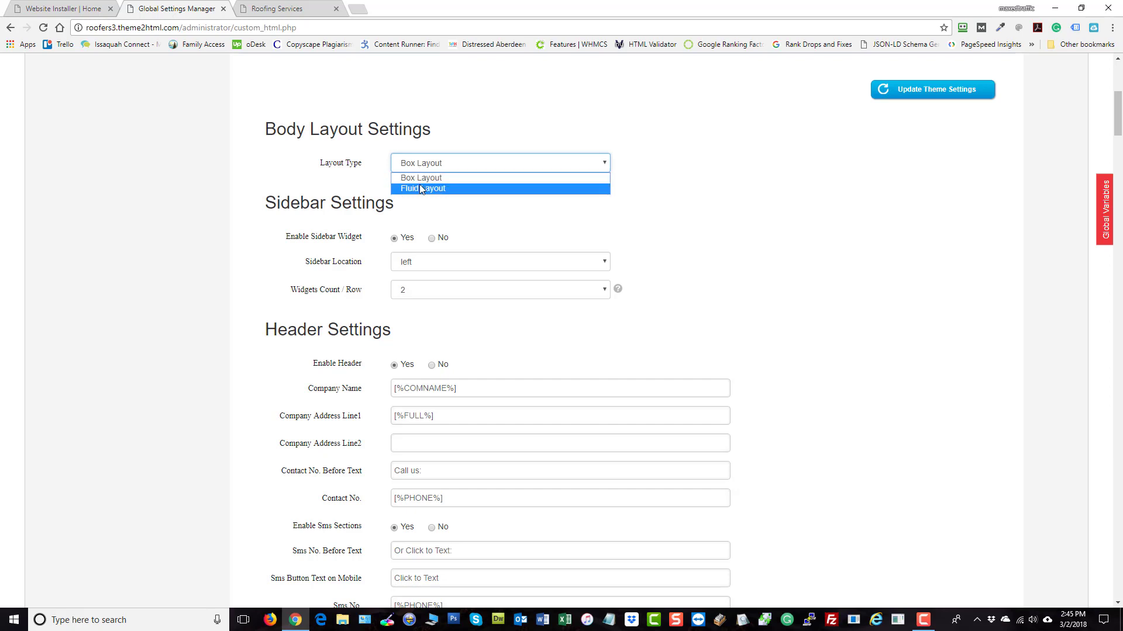
pyautogui.click(421, 186)
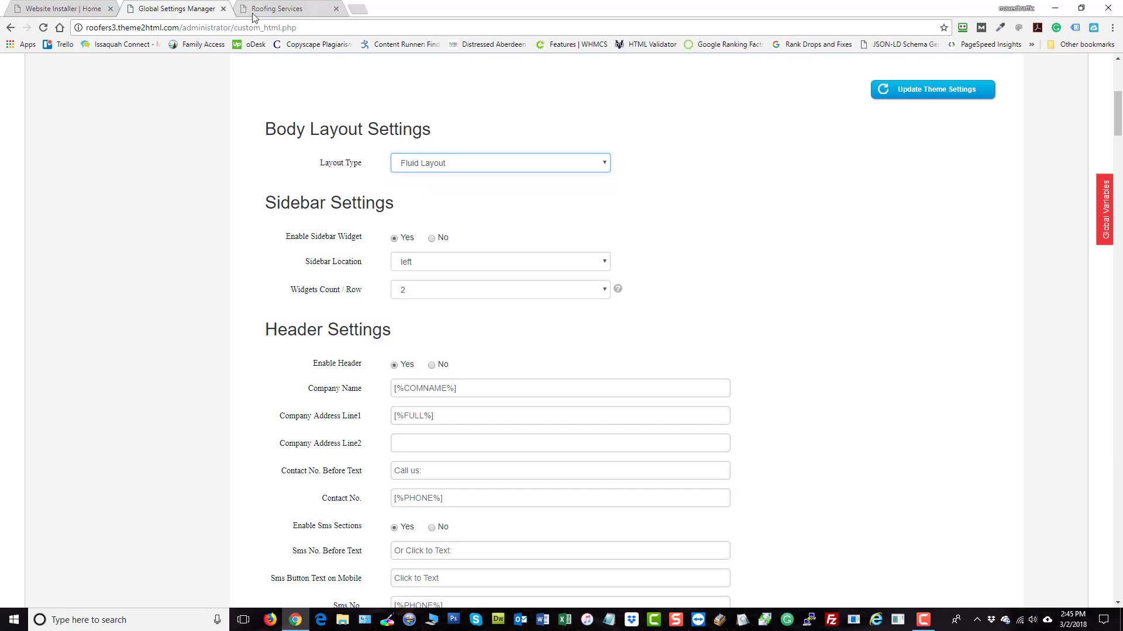
pyautogui.click(922, 91)
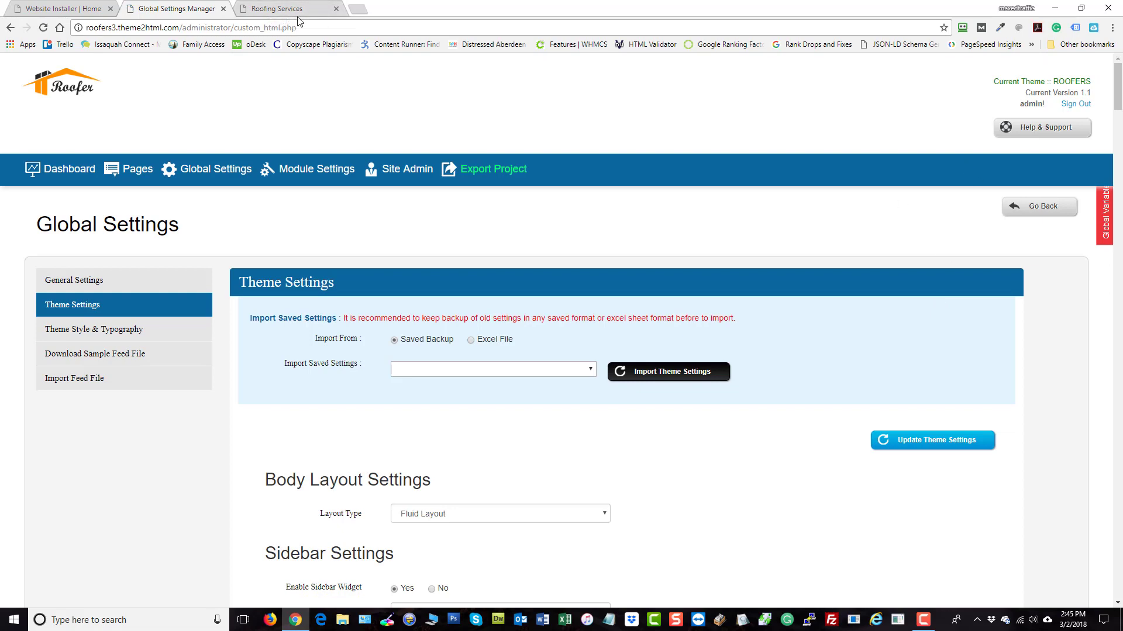
pyautogui.click(295, 10)
pyautogui.click(49, 27)
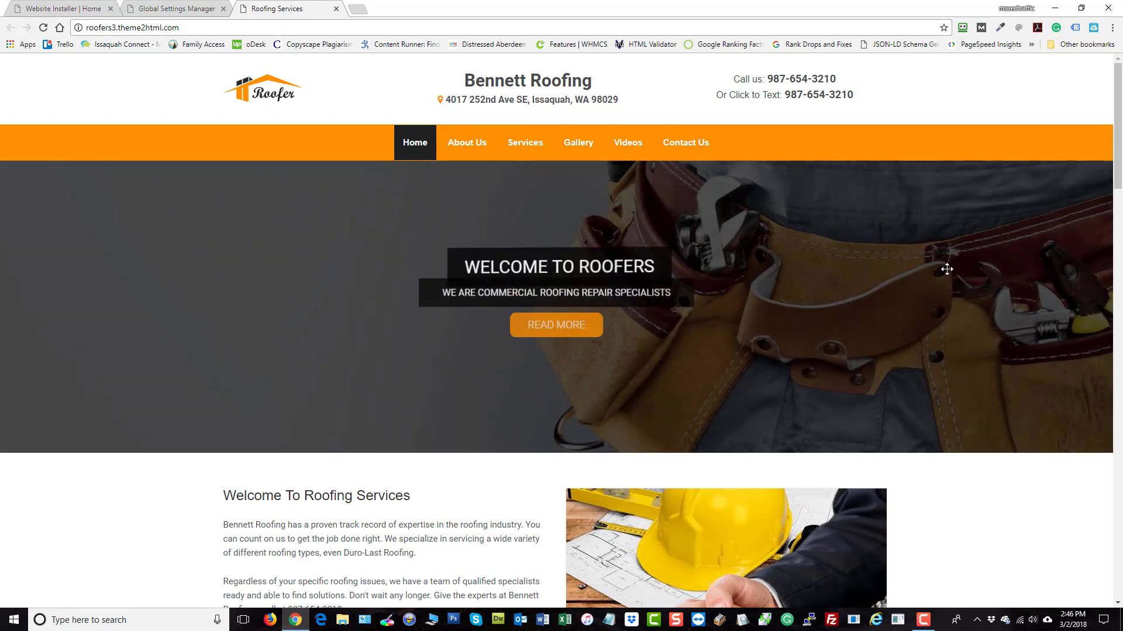
# Step: Keep the sidebar widget enabled, set the sidebar location to right, and update the theme settings
pyautogui.click(181, 8)
pyautogui.scroll(-6, 886, 293)
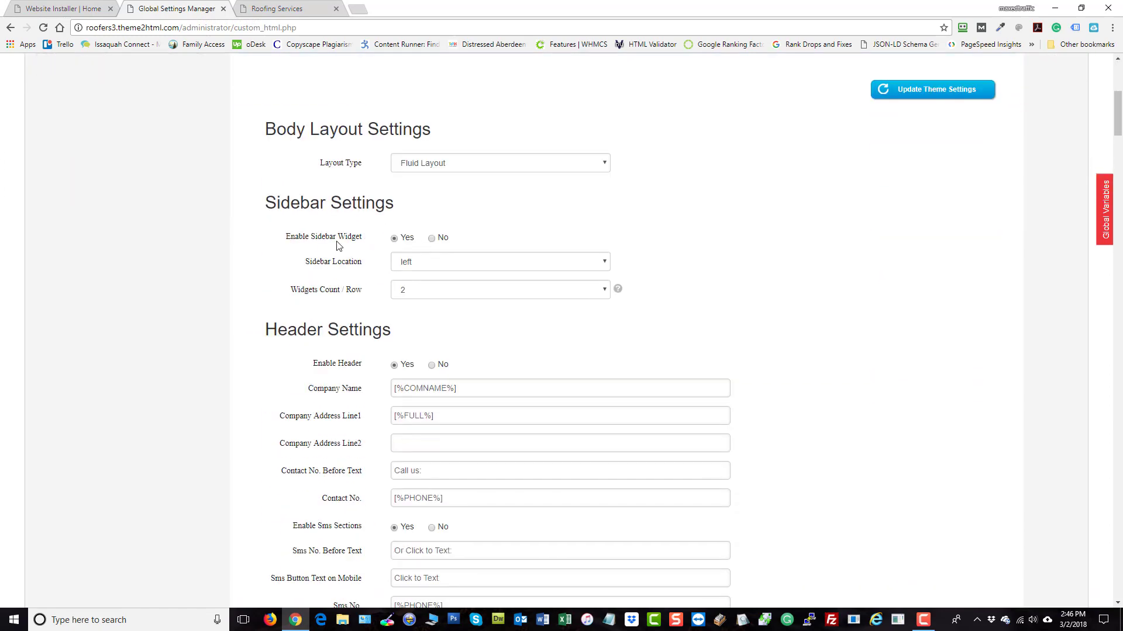
pyautogui.click(394, 239)
pyautogui.click(418, 263)
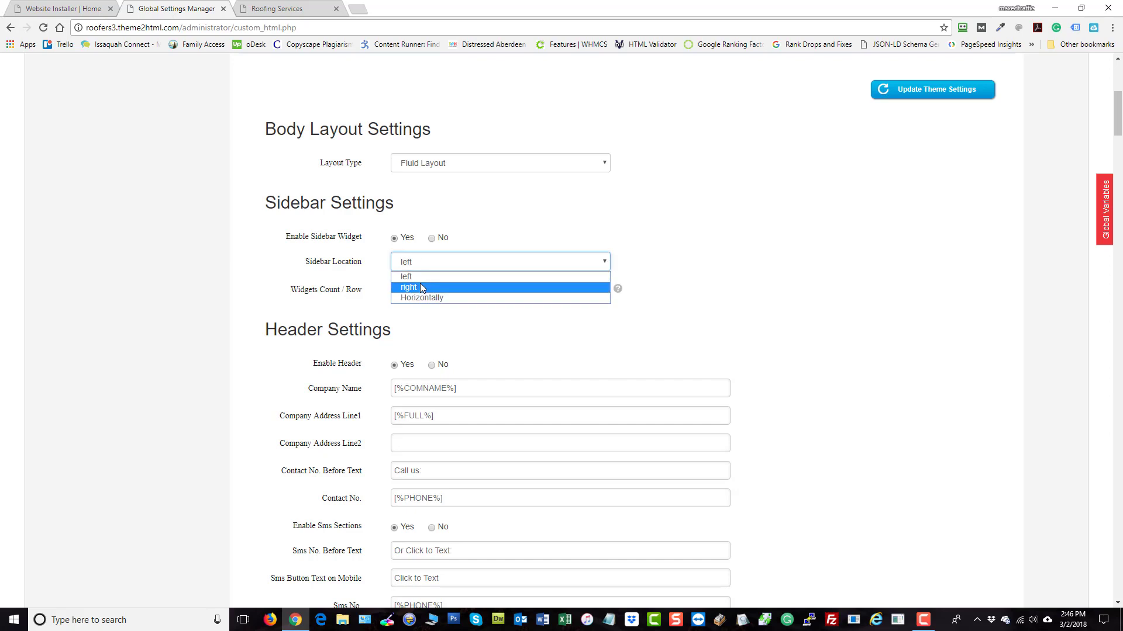
pyautogui.click(420, 284)
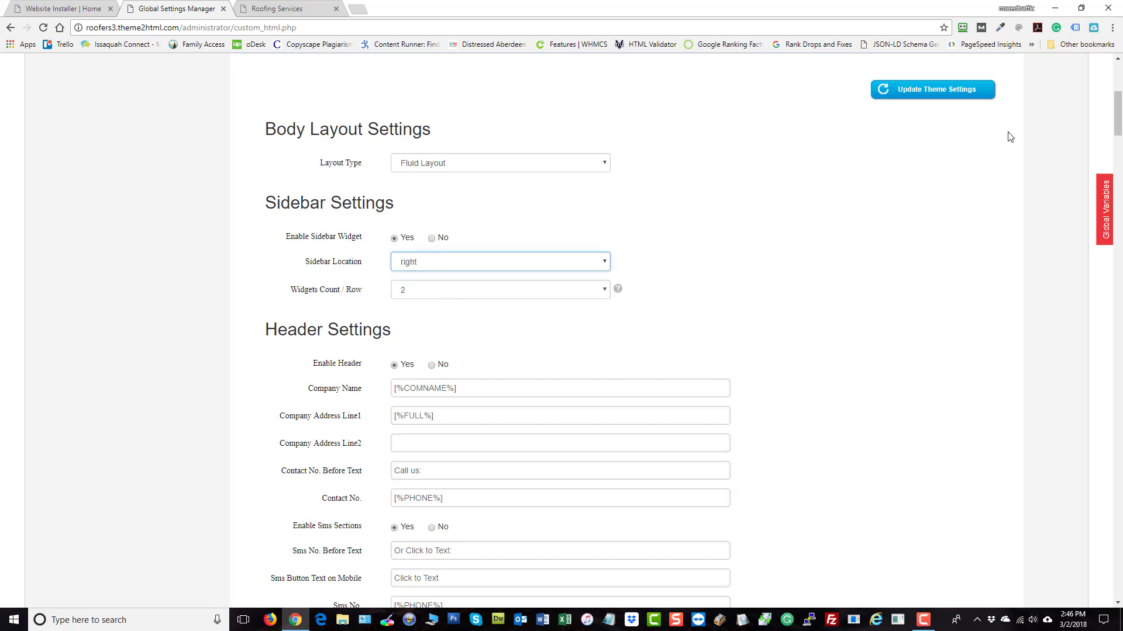
pyautogui.click(953, 98)
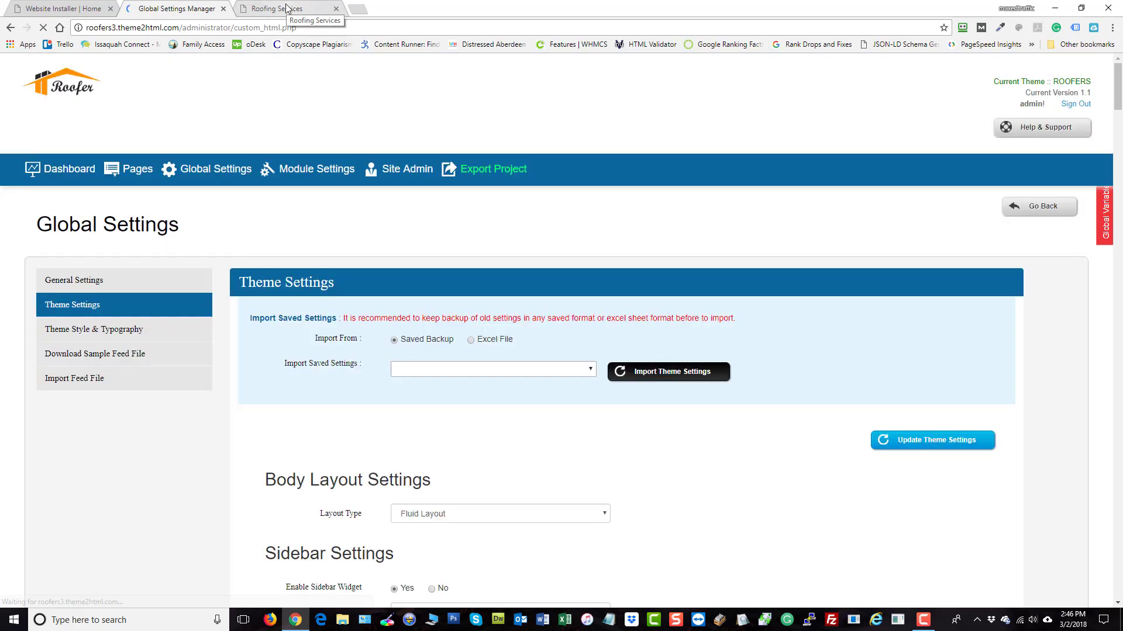
# Step: Reload the public home page and check the position of its sidebar
pyautogui.click(282, 13)
pyautogui.scroll(-8, 178, 163)
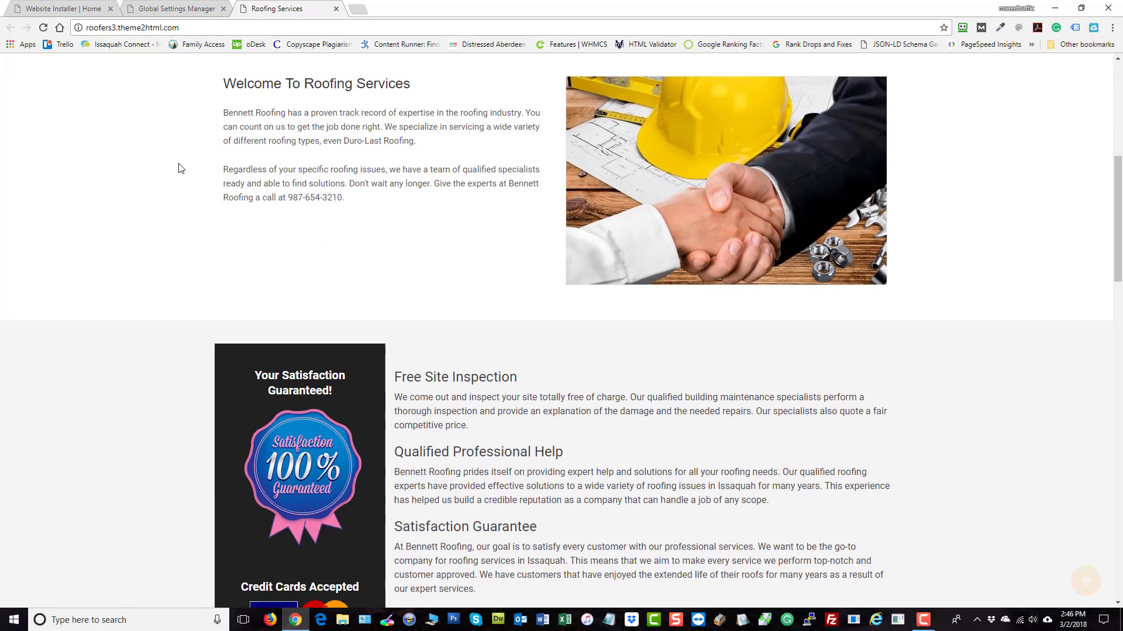
pyautogui.click(43, 28)
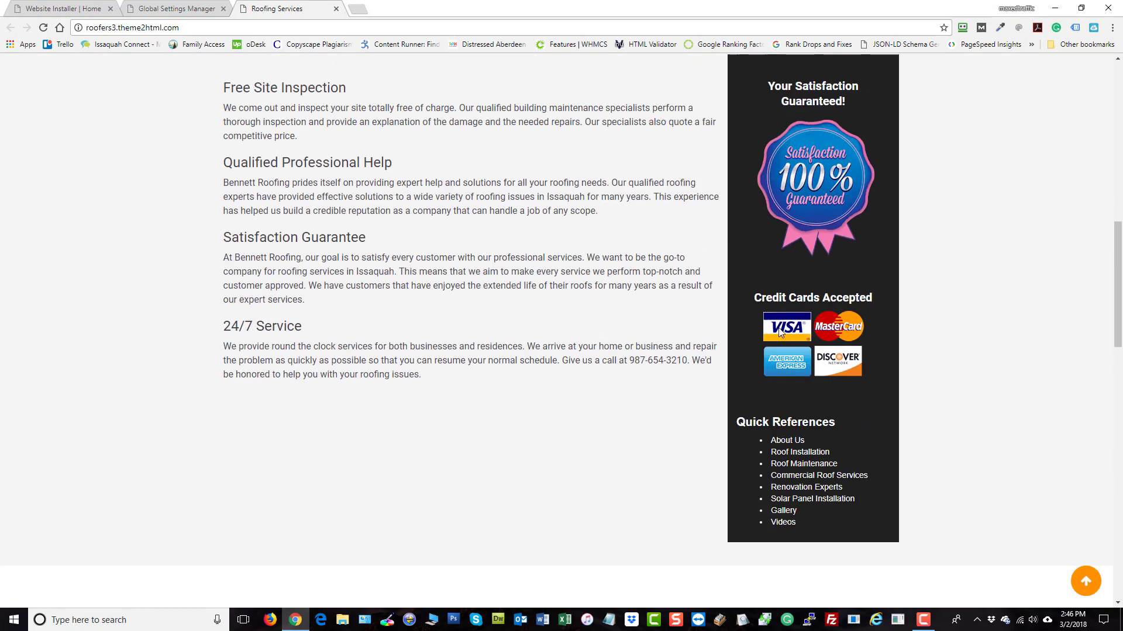
# Step: Review the theme's header settings and compare them with the call and click-to-text lines in the public site's header
pyautogui.click(171, 9)
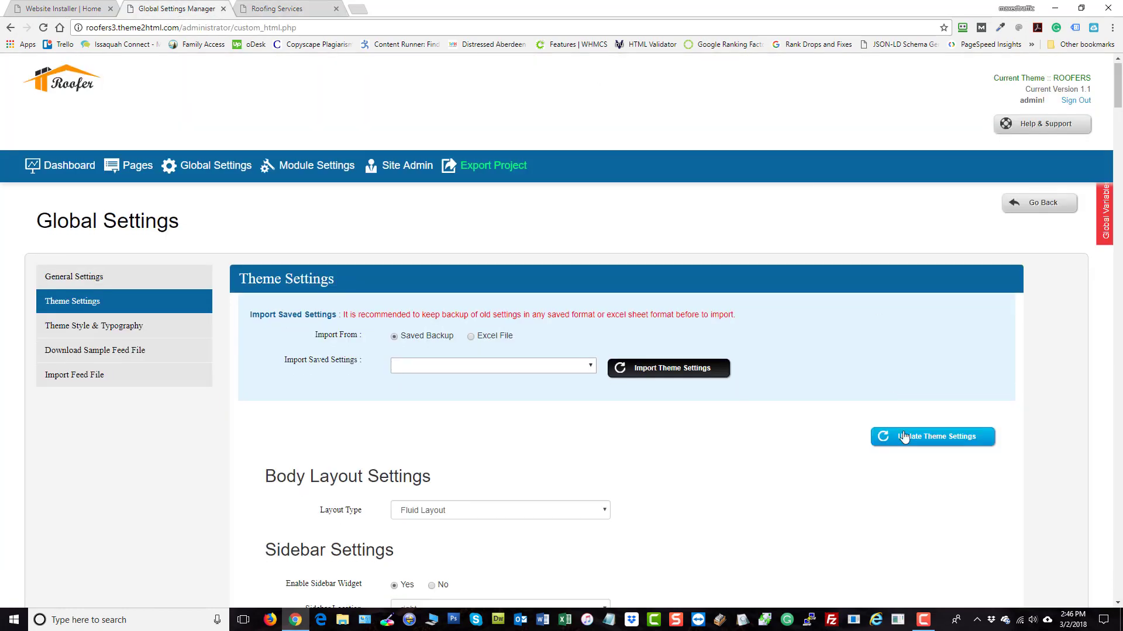
pyautogui.scroll(-9, 890, 439)
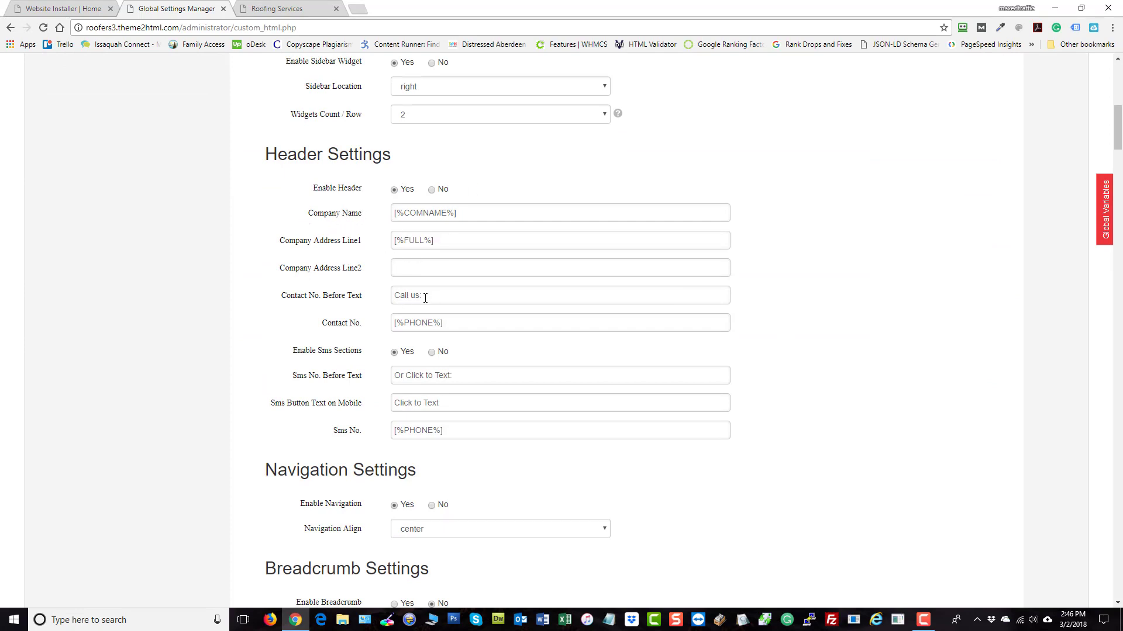
pyautogui.scroll(-2, 474, 325)
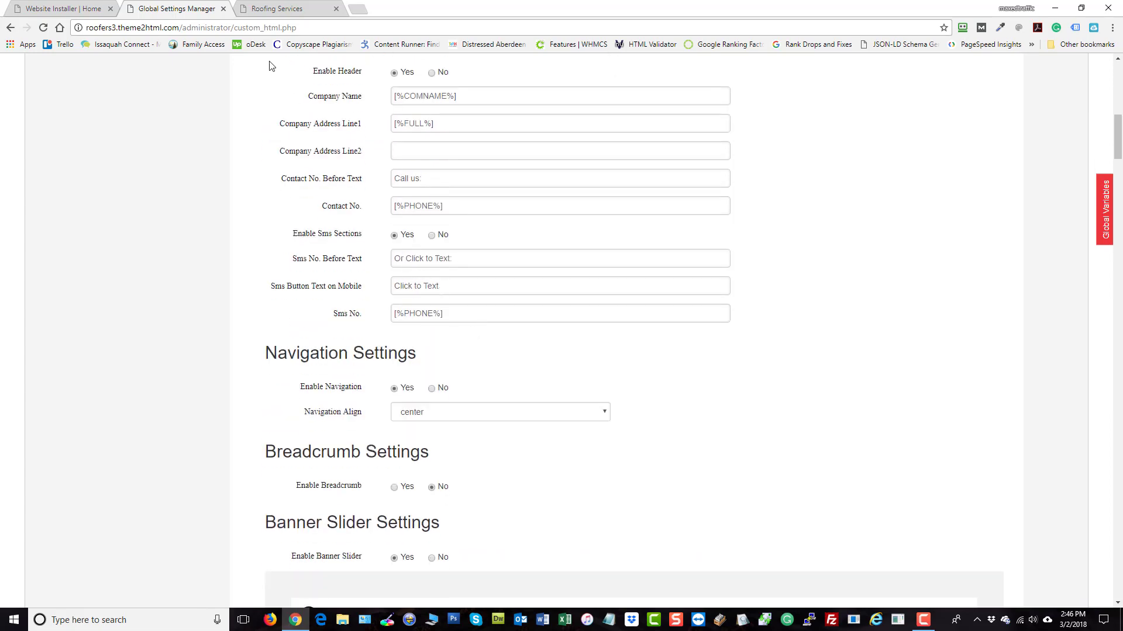
pyautogui.click(290, 12)
pyautogui.scroll(14, 712, 258)
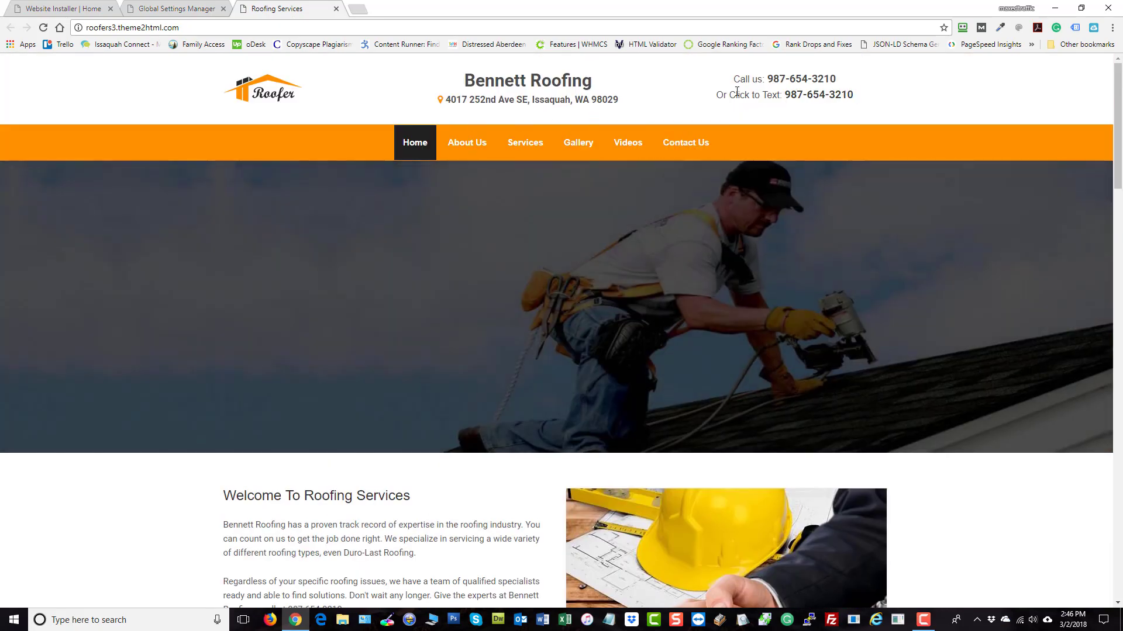
pyautogui.moveTo(740, 94); pyautogui.dragTo(769, 96)
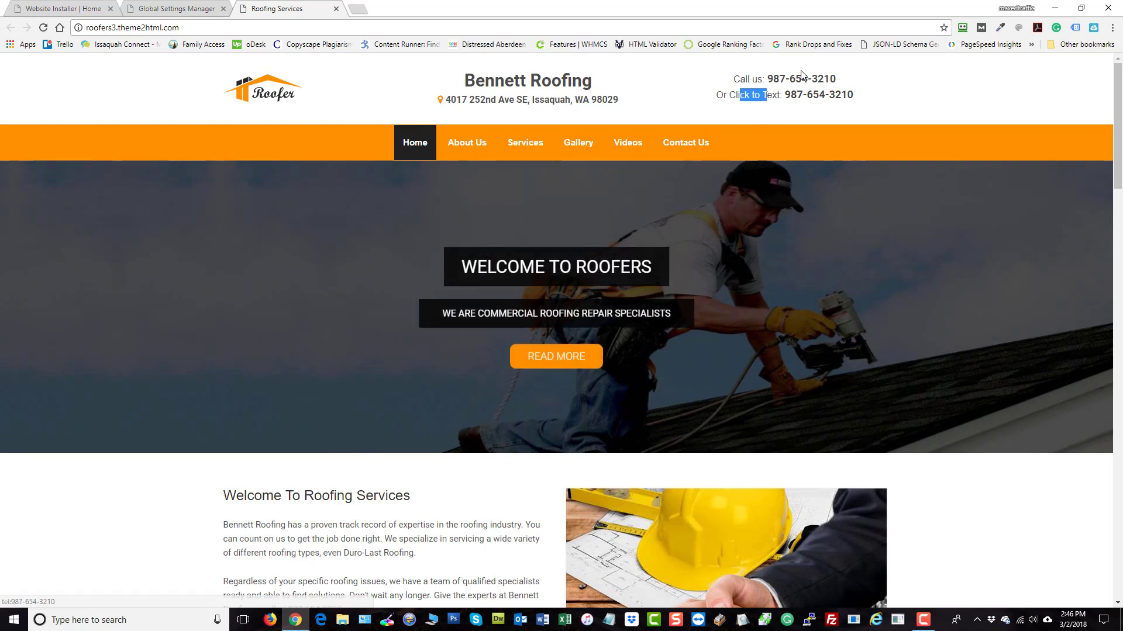
# Step: Look at the navigation alignment choices in the theme settings and compare them with the public site's menu bar
pyautogui.click(170, 8)
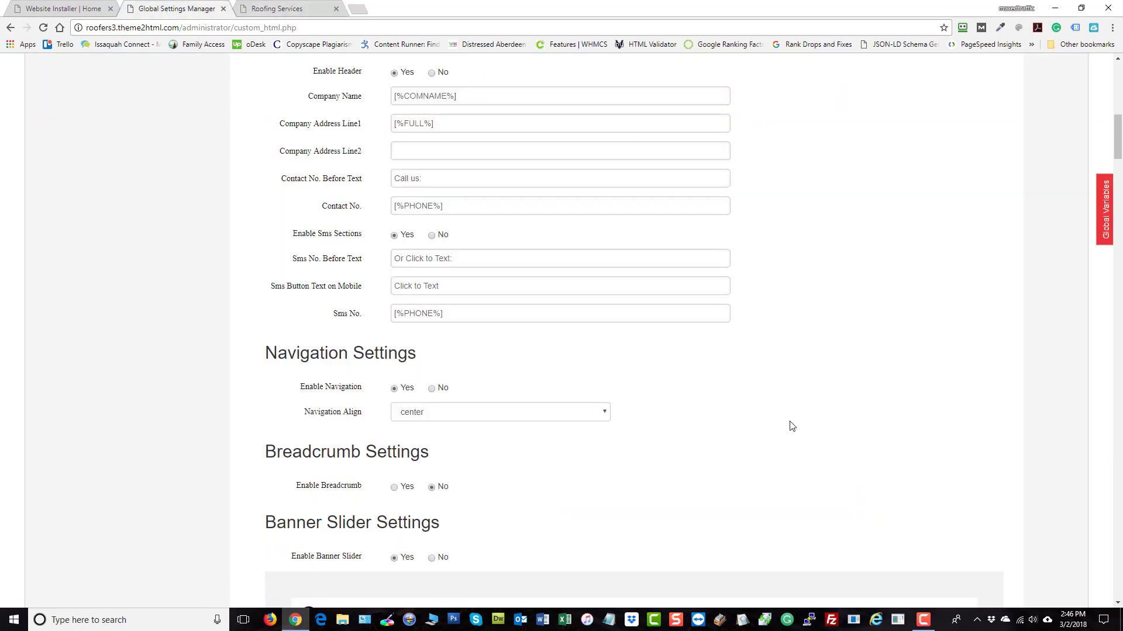
pyautogui.scroll(-1, 304, 321)
pyautogui.scroll(-3, 303, 320)
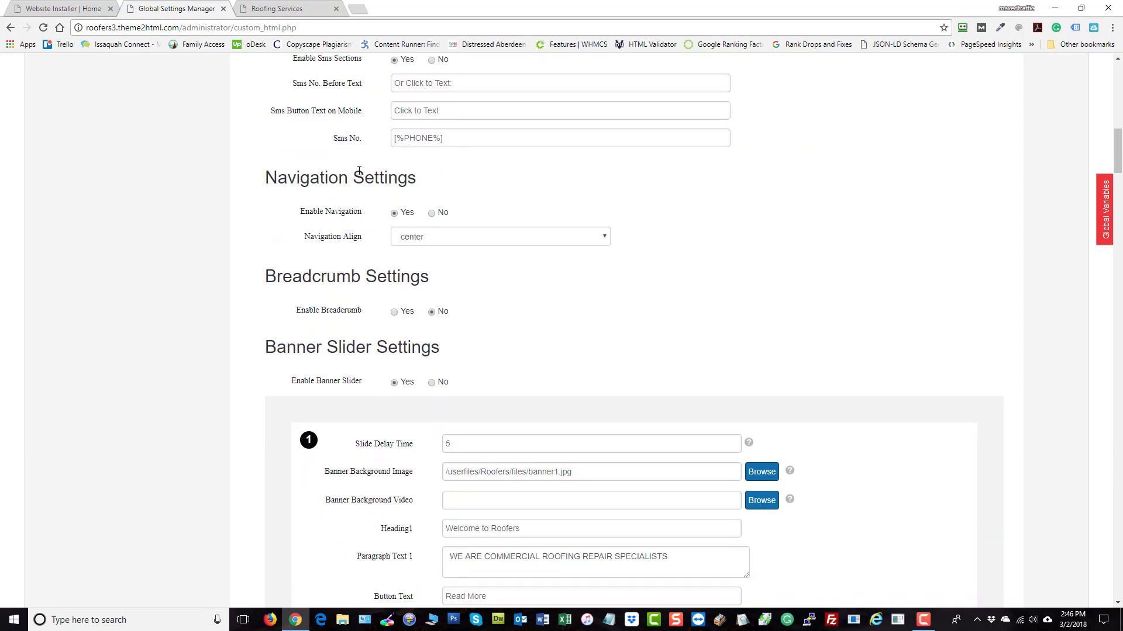
pyautogui.scroll(-2, 366, 199)
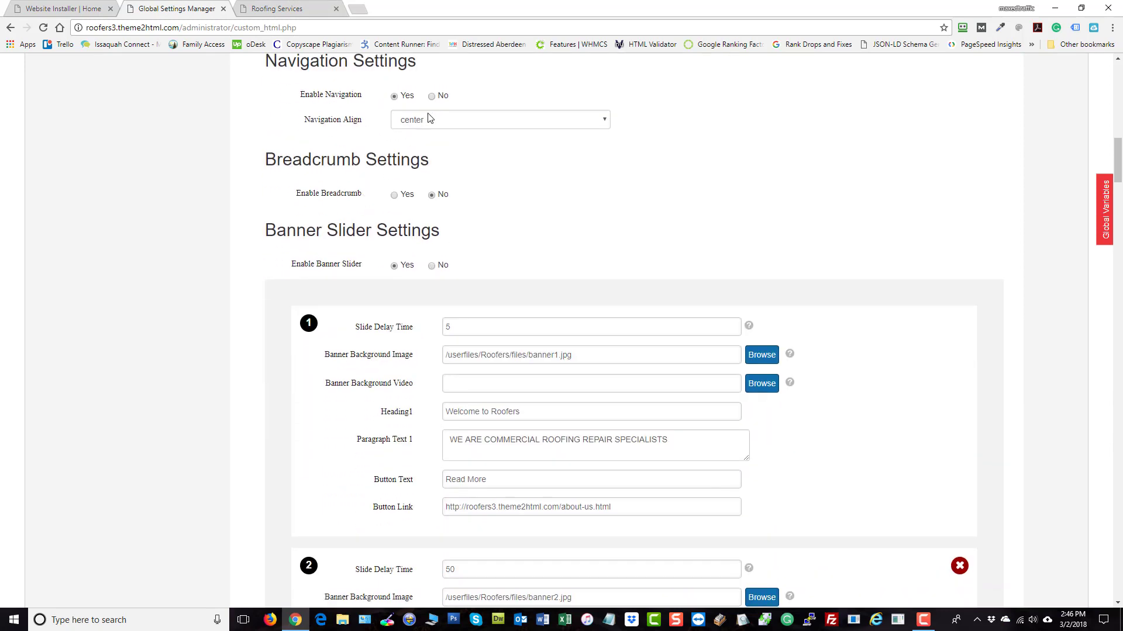
pyautogui.click(426, 124)
pyautogui.click(426, 124)
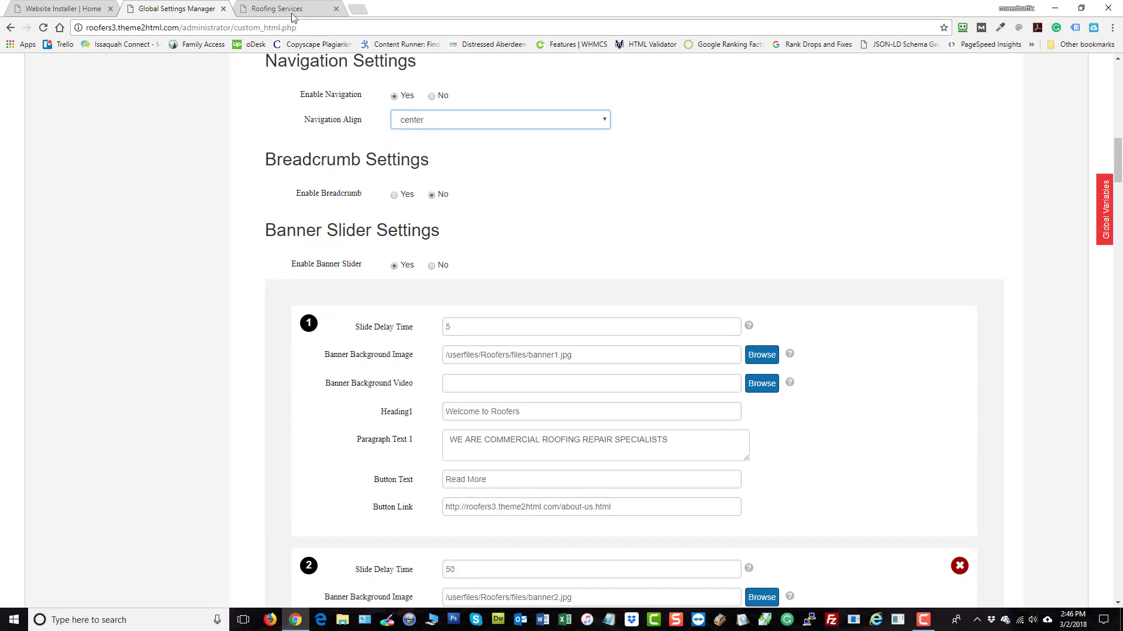
pyautogui.click(287, 9)
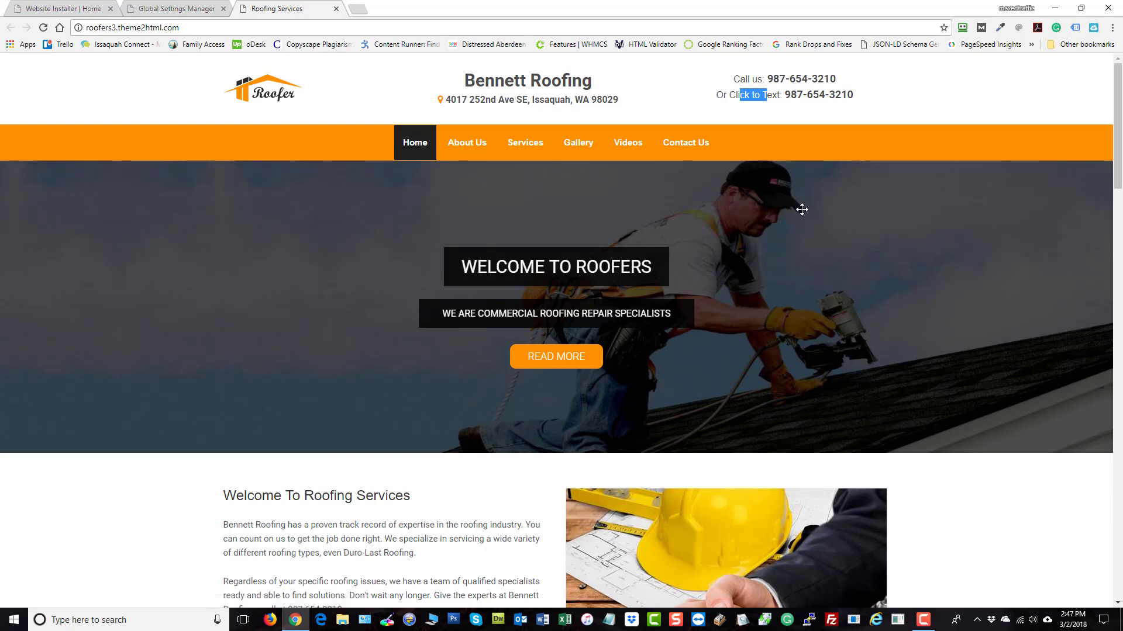
# Step: Return to the theme settings and review the navigation, breadcrumb and banner slider options
pyautogui.click(177, 11)
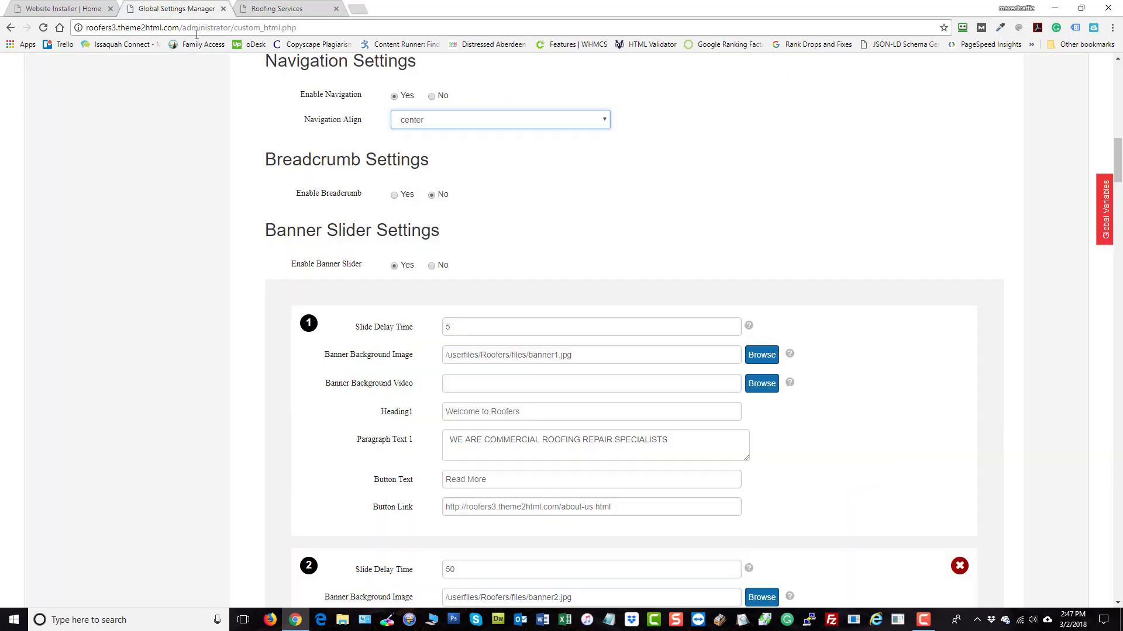
pyautogui.scroll(7, 566, 283)
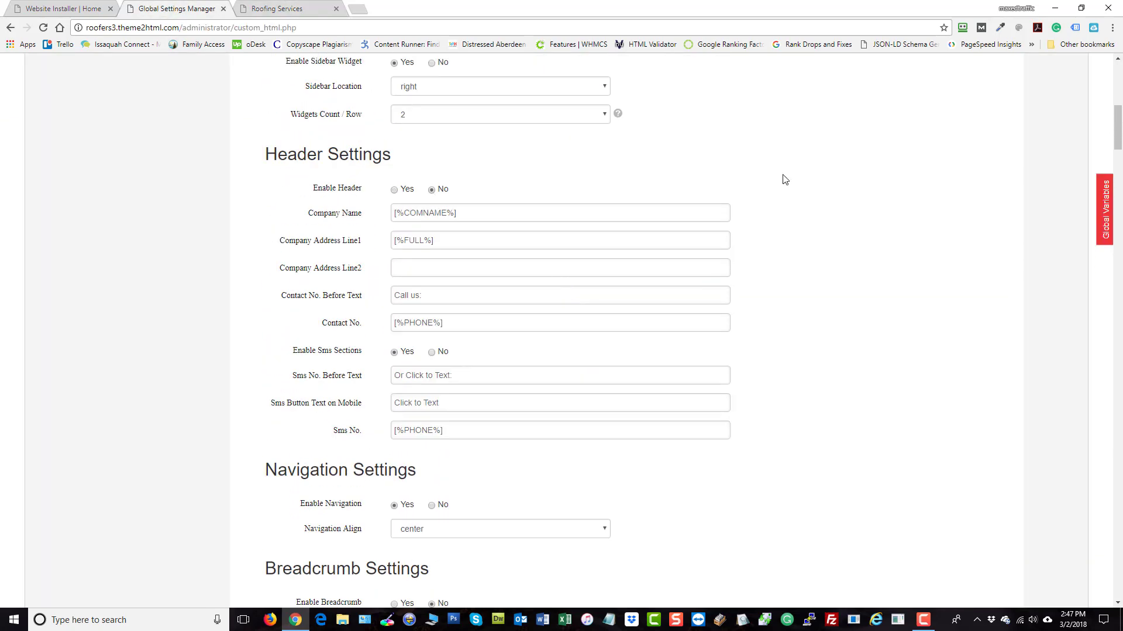
pyautogui.scroll(-4, 872, 254)
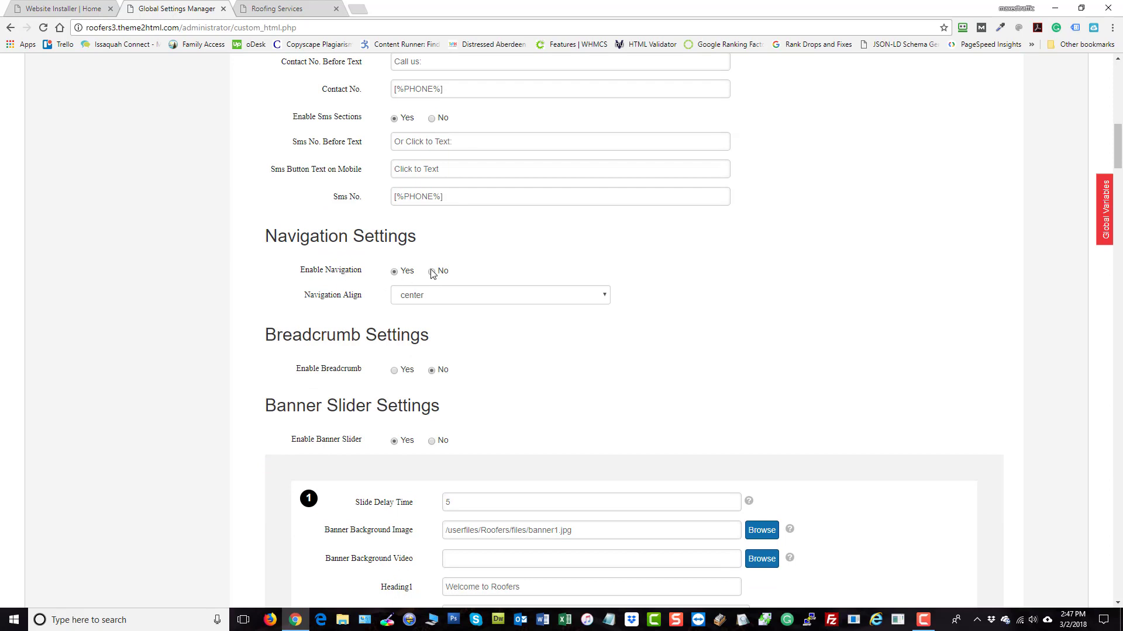
pyautogui.scroll(-4, 917, 301)
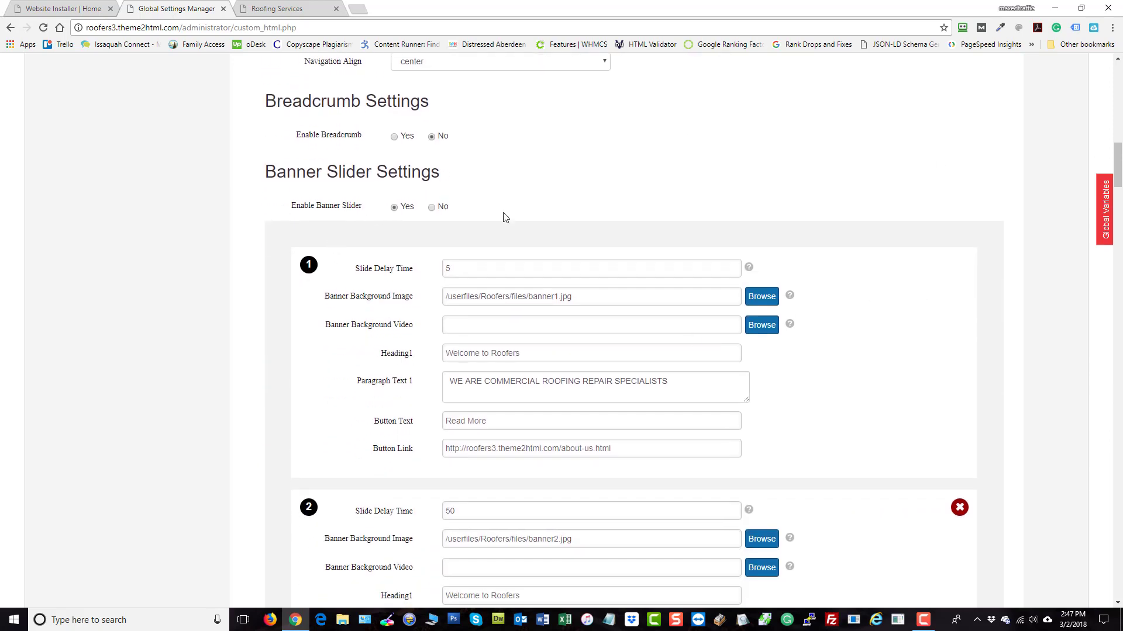
pyautogui.scroll(-2, 505, 217)
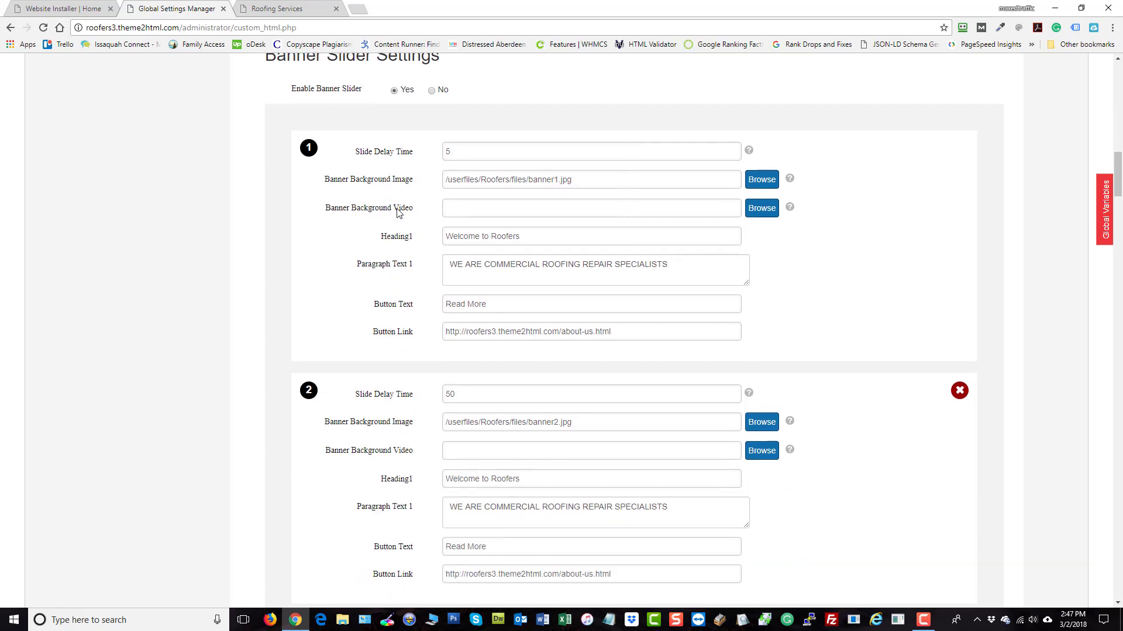
# Step: Set the slide delay time of the first banner slide to 5.3 seconds
pyautogui.click(574, 212)
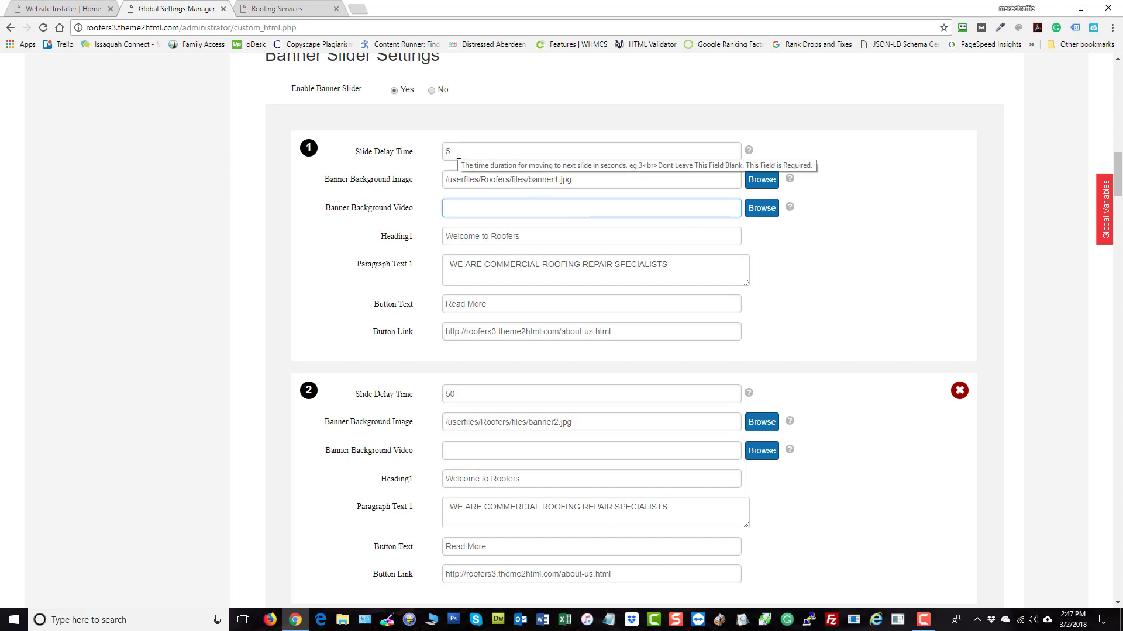
pyautogui.moveTo(451, 153); pyautogui.dragTo(513, 153)
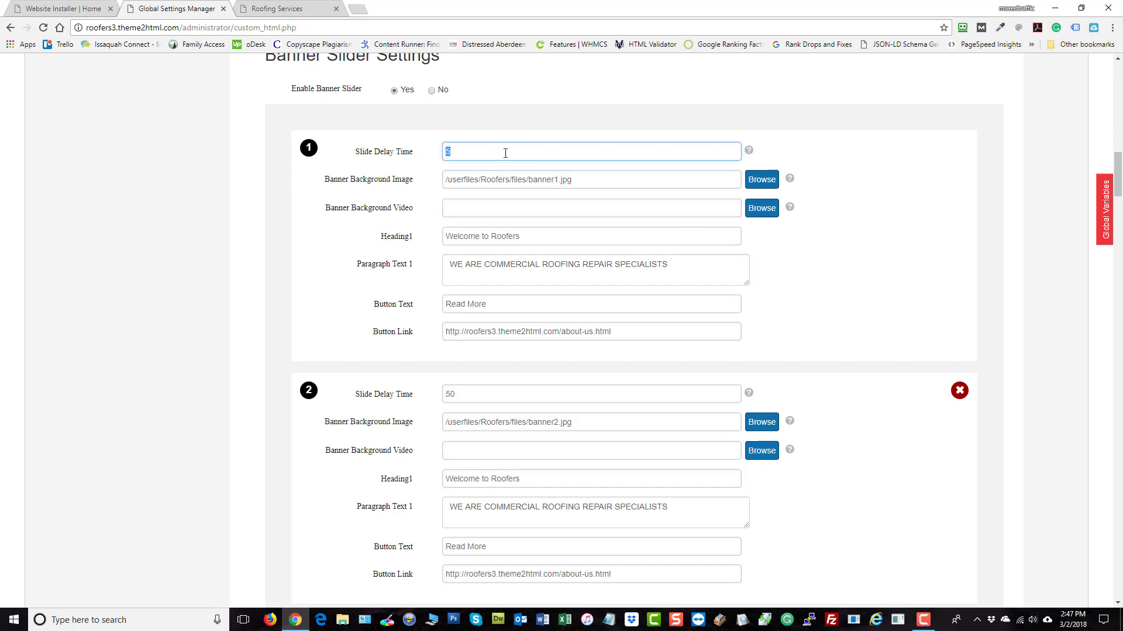
pyautogui.write('5')
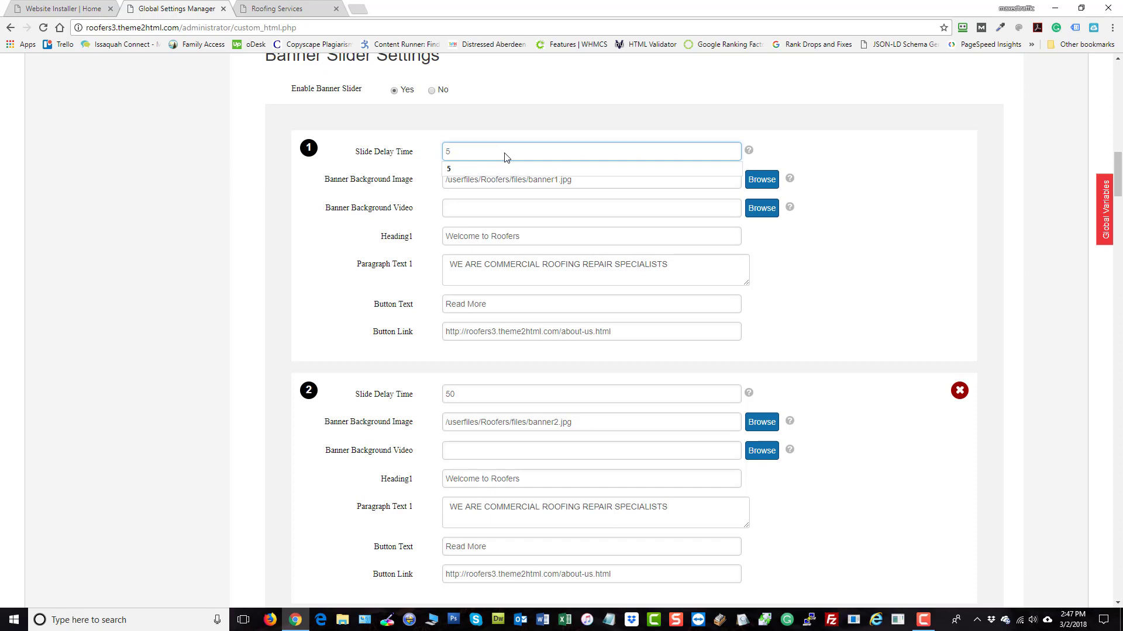
pyautogui.write('.3')
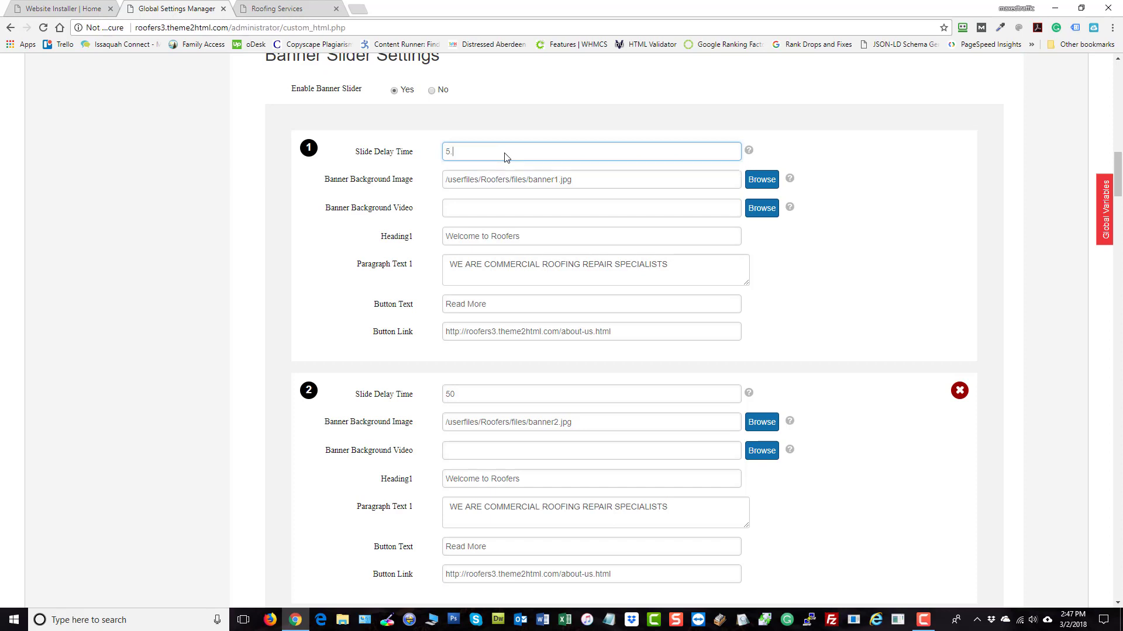
pyautogui.click(189, 258)
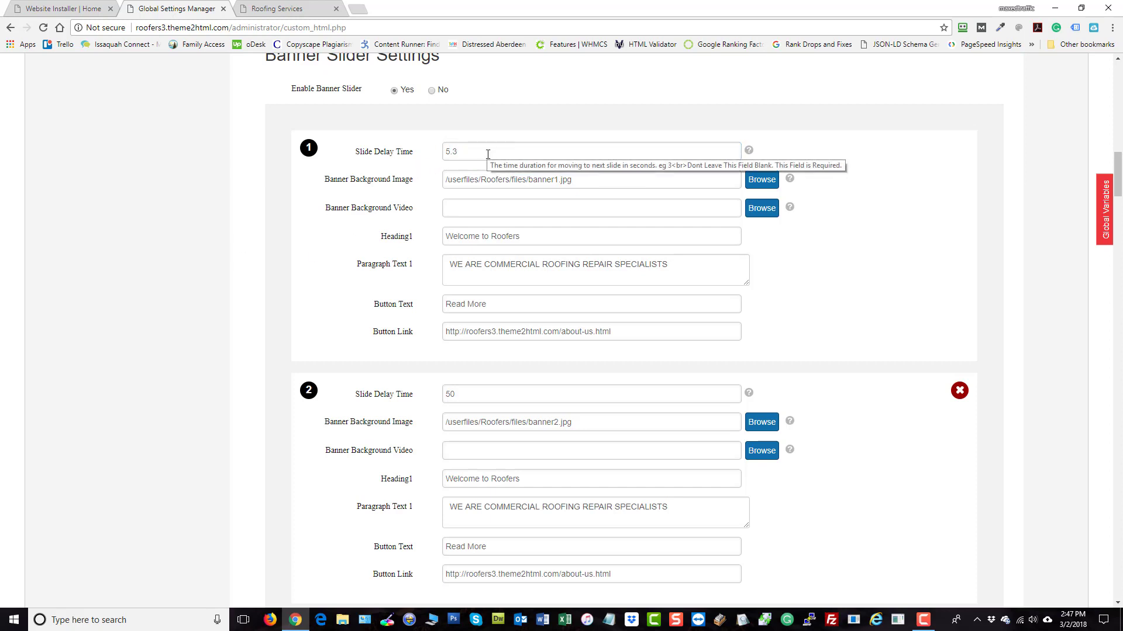
# Step: Review the background image, heading, paragraph and button settings of both banner slides
pyautogui.scroll(-1, 996, 305)
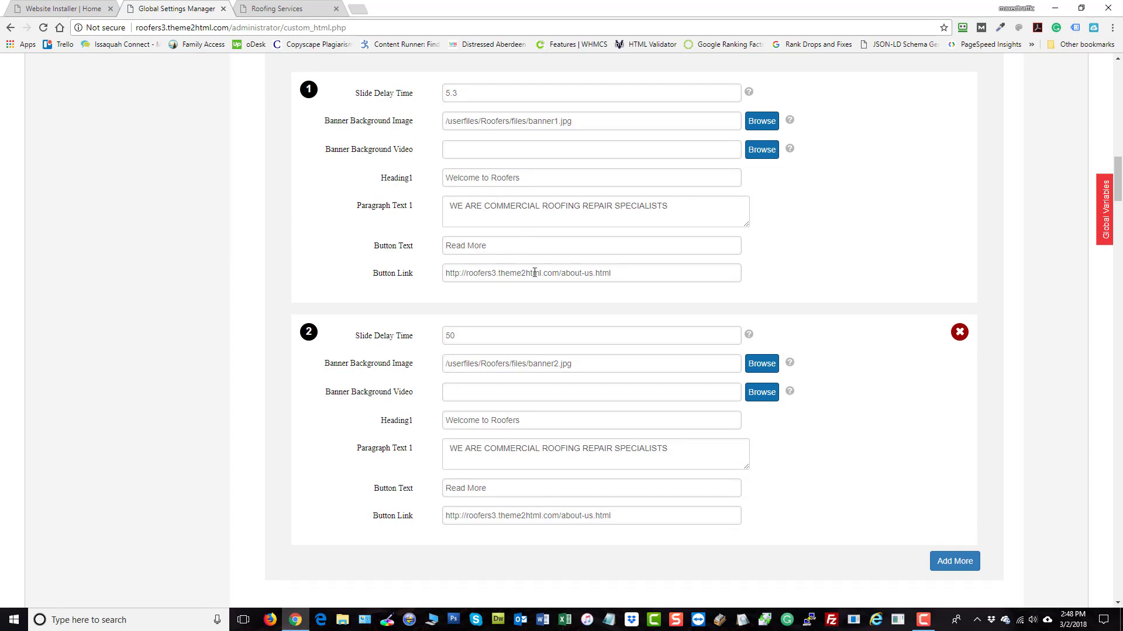
pyautogui.scroll(-2, 553, 260)
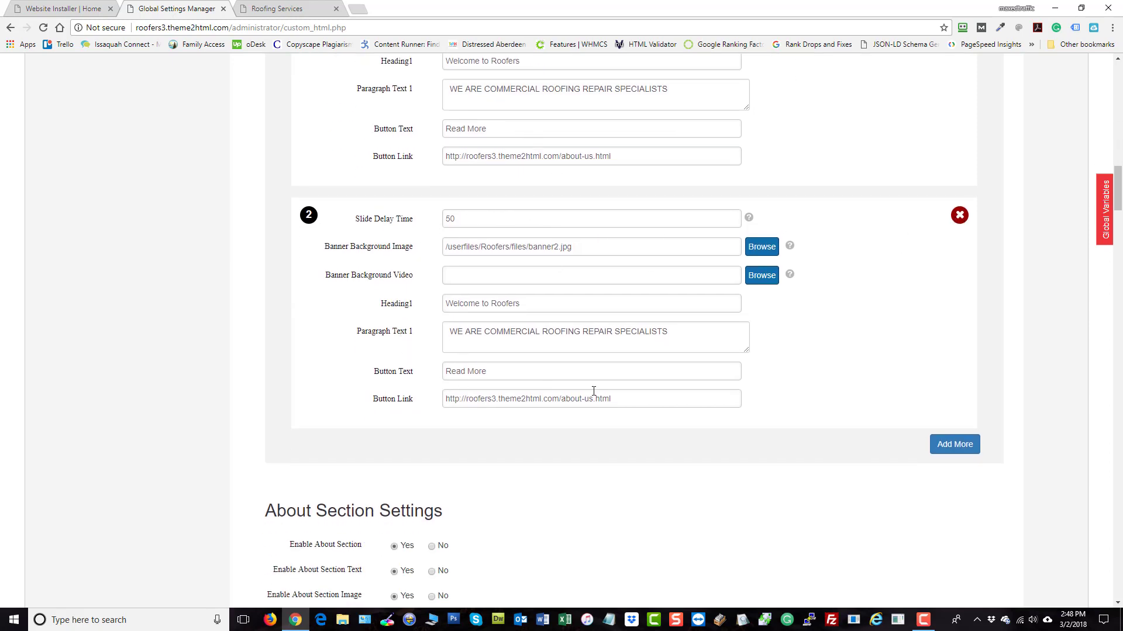
pyautogui.scroll(3, 622, 278)
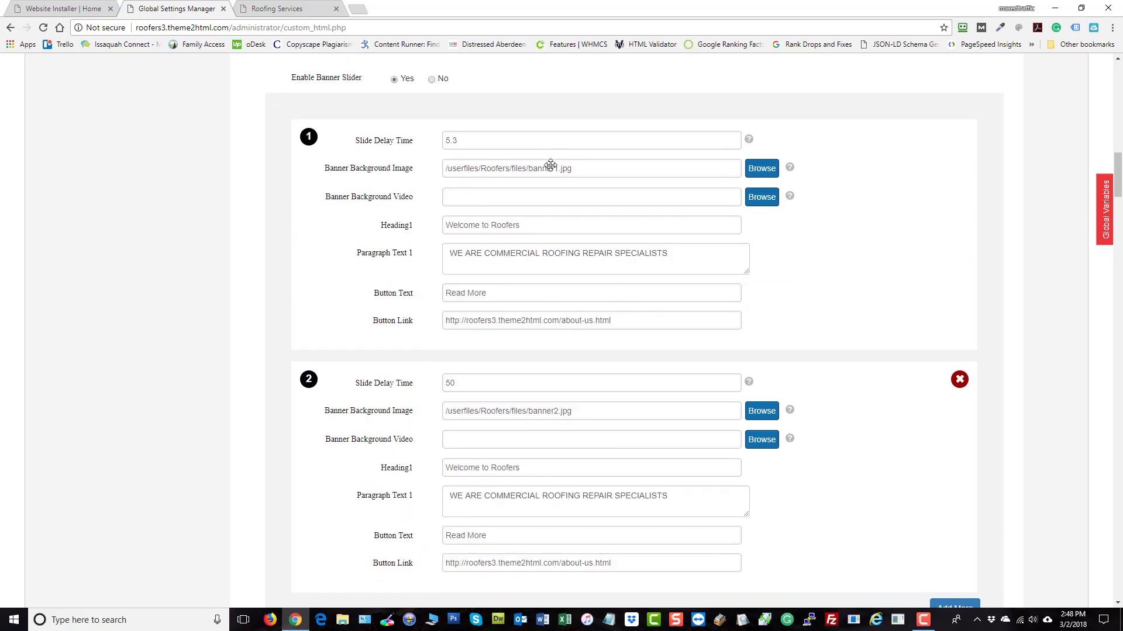
pyautogui.scroll(-2, 550, 165)
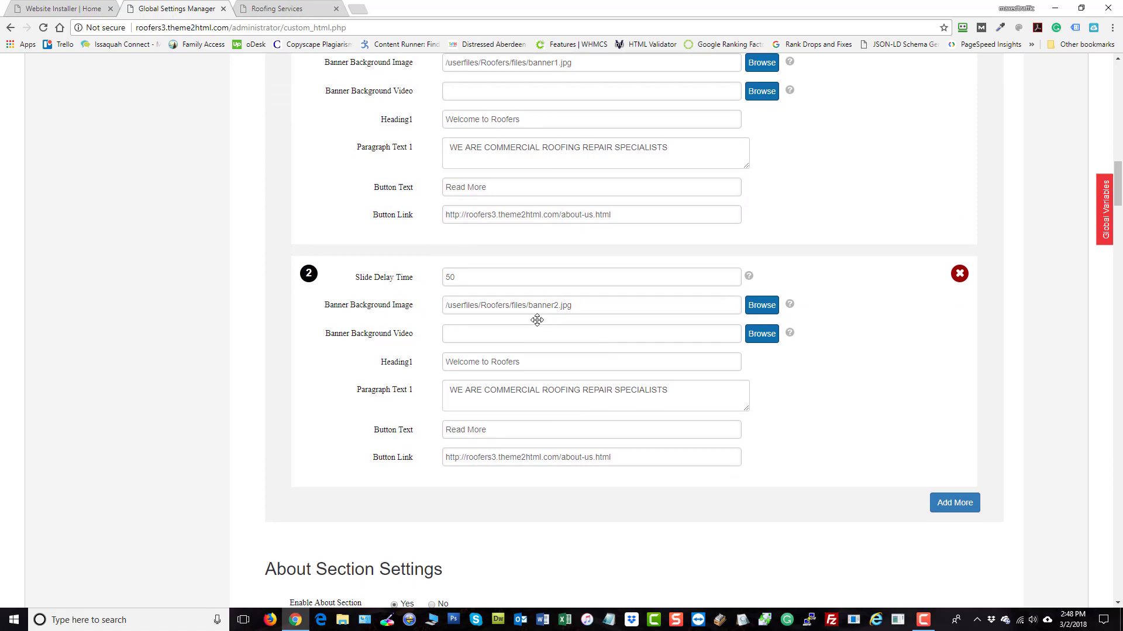
pyautogui.scroll(2, 534, 318)
pyautogui.scroll(-3, 519, 159)
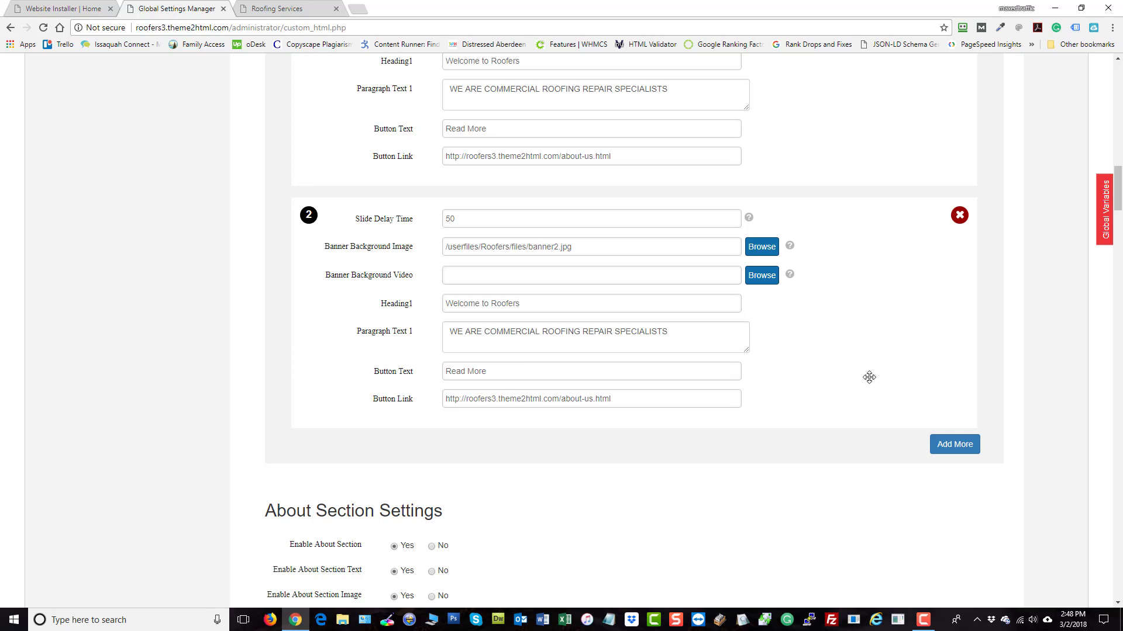
# Step: Review the about section settings and compare them with the welcome text and image on the public home page
pyautogui.scroll(-5, 883, 360)
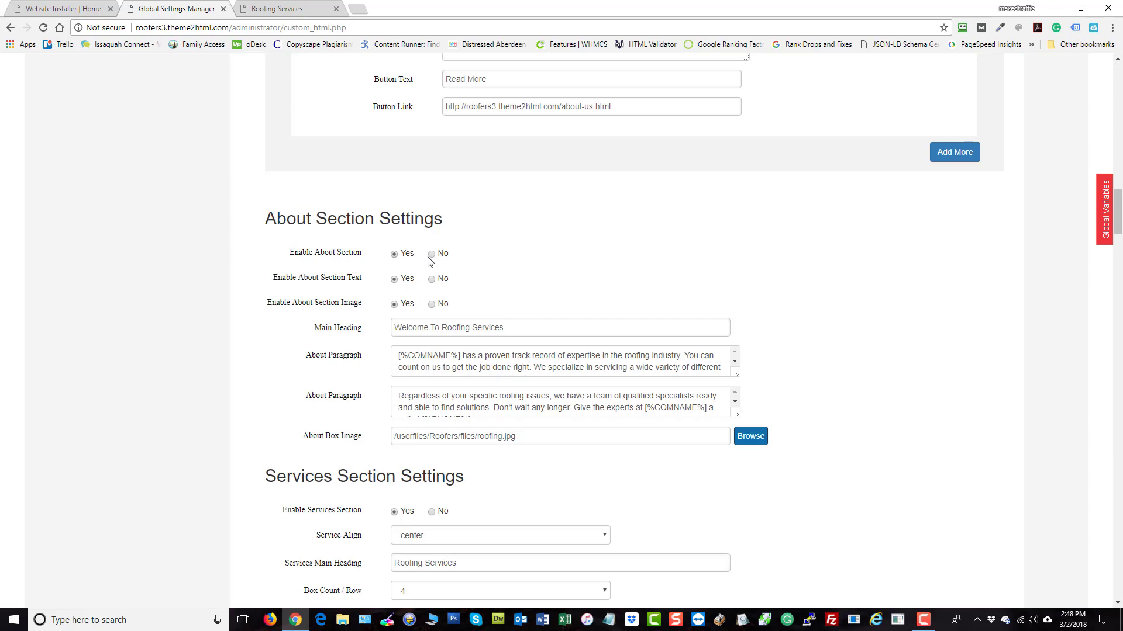
pyautogui.scroll(-1, 431, 260)
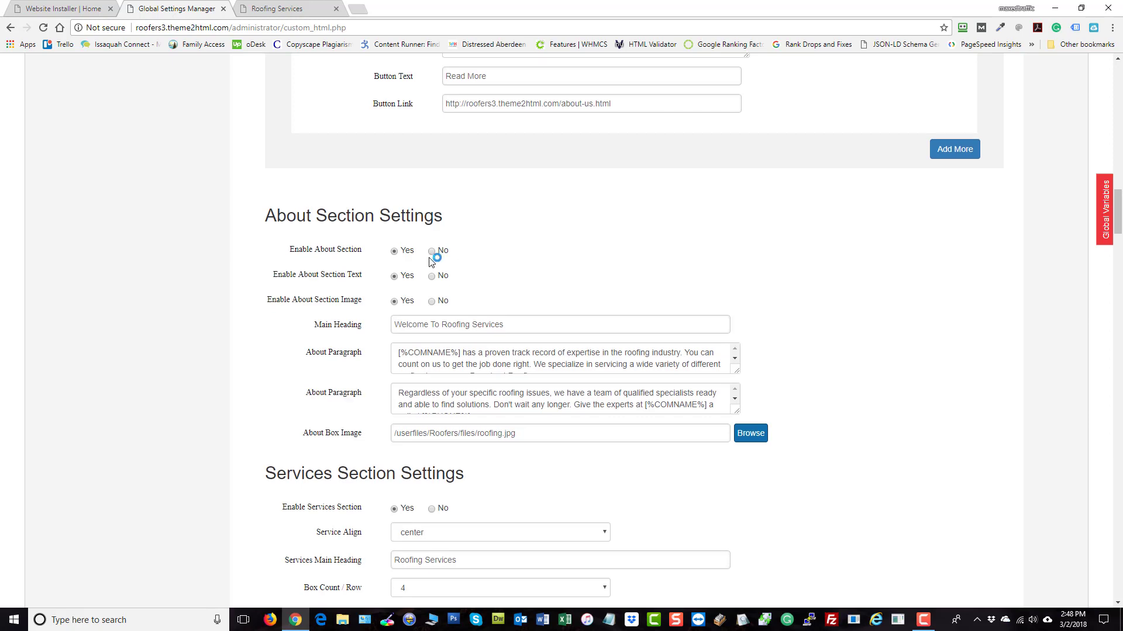
pyautogui.click(394, 221)
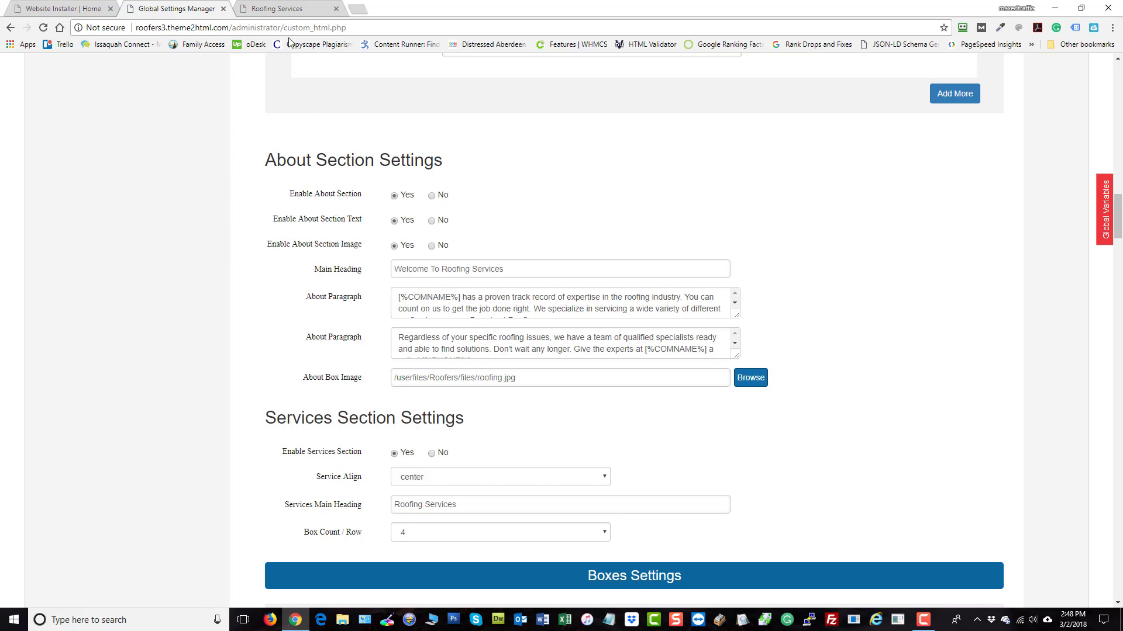
pyautogui.click(286, 8)
pyautogui.scroll(-6, 756, 315)
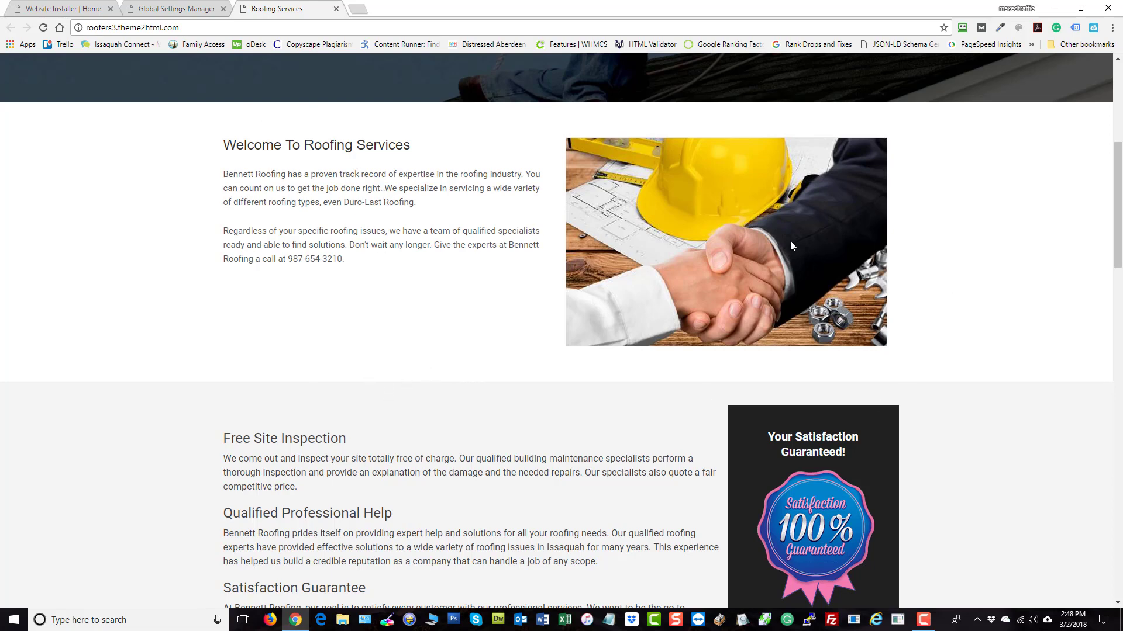
pyautogui.click(175, 9)
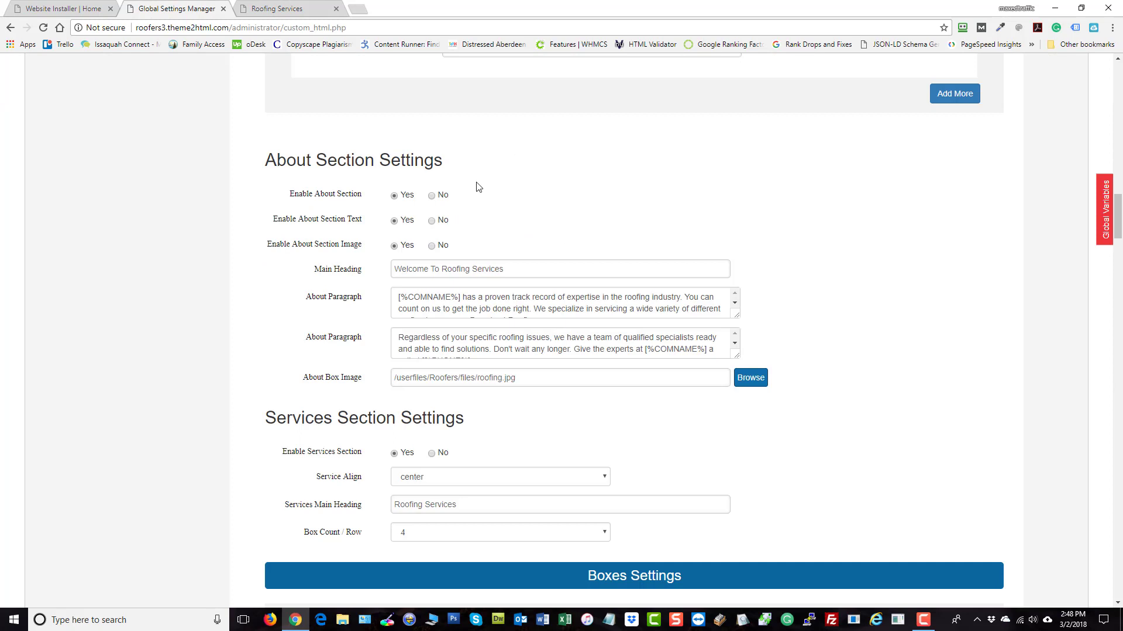
pyautogui.scroll(-1, 606, 201)
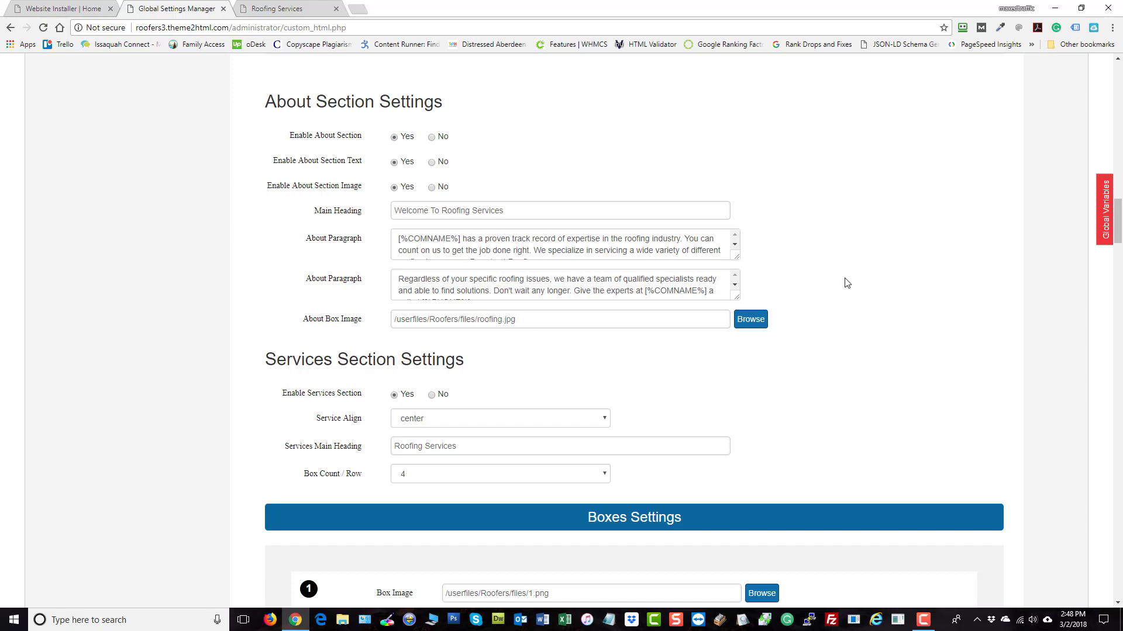
# Step: Look at the alignment and boxes-per-row choices in the services section settings, keeping center and 4
pyautogui.scroll(-3, 857, 311)
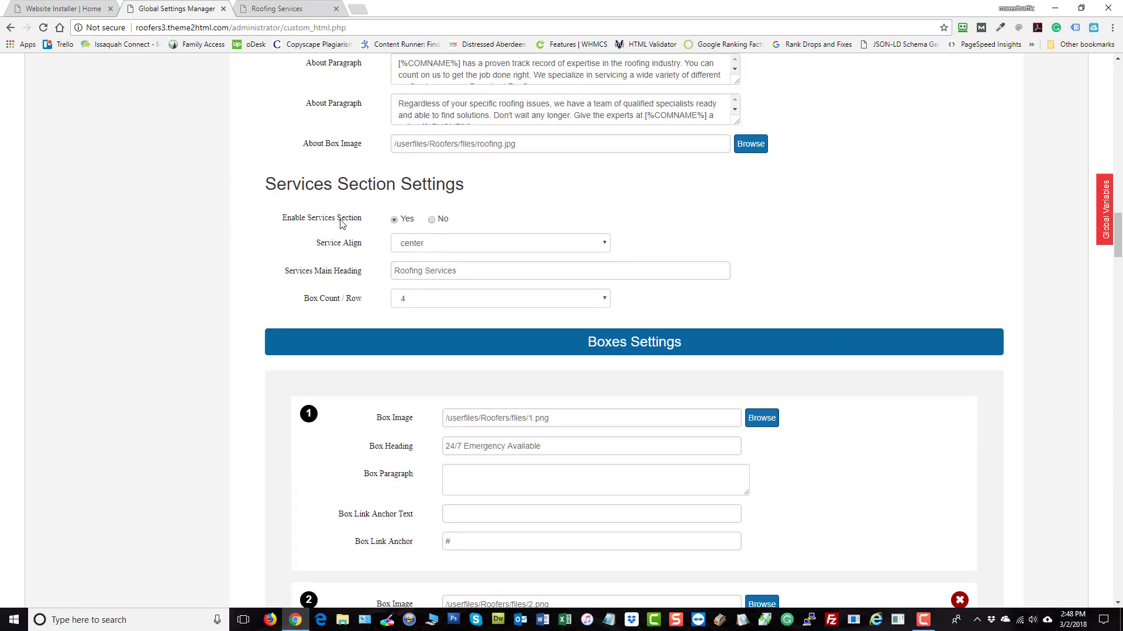
pyautogui.scroll(-2, 342, 224)
pyautogui.click(457, 129)
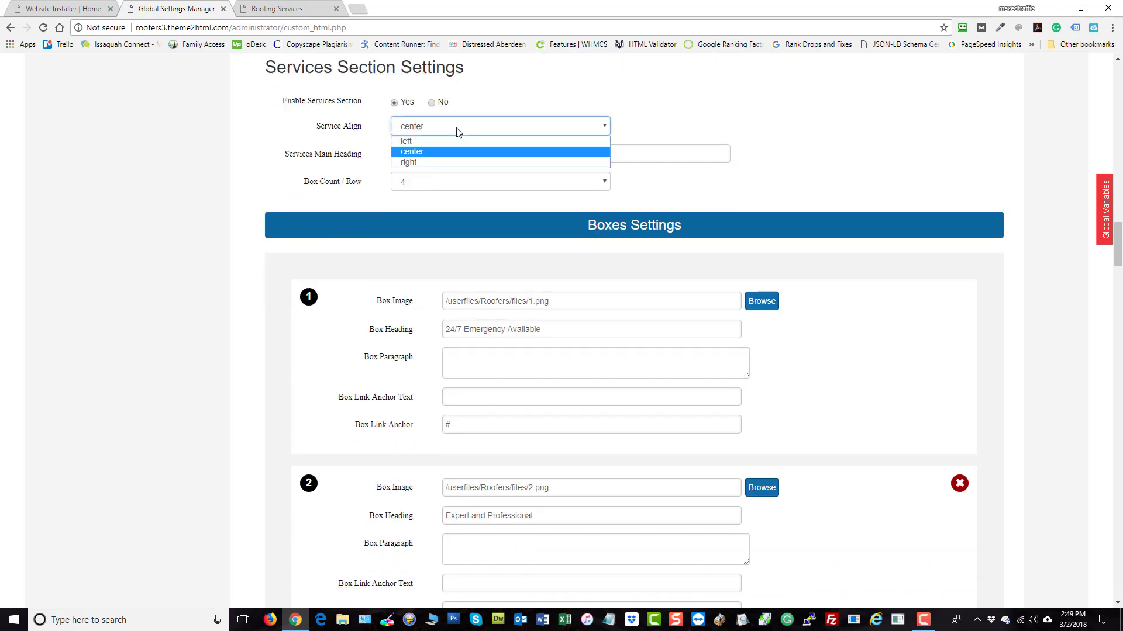
pyautogui.click(458, 129)
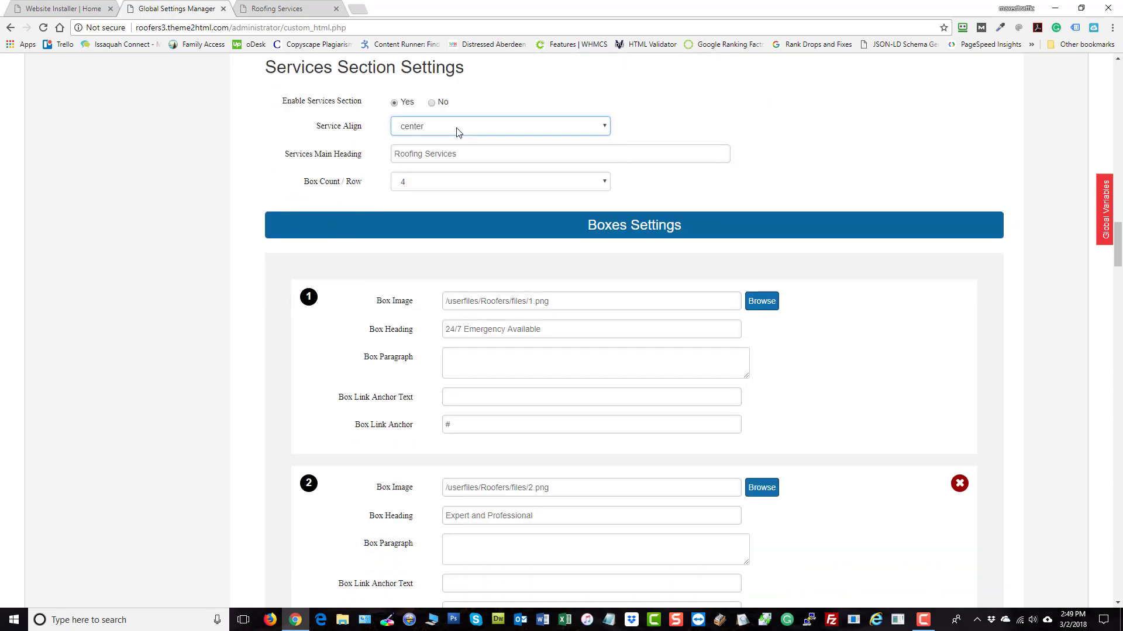
pyautogui.click(437, 185)
pyautogui.click(437, 186)
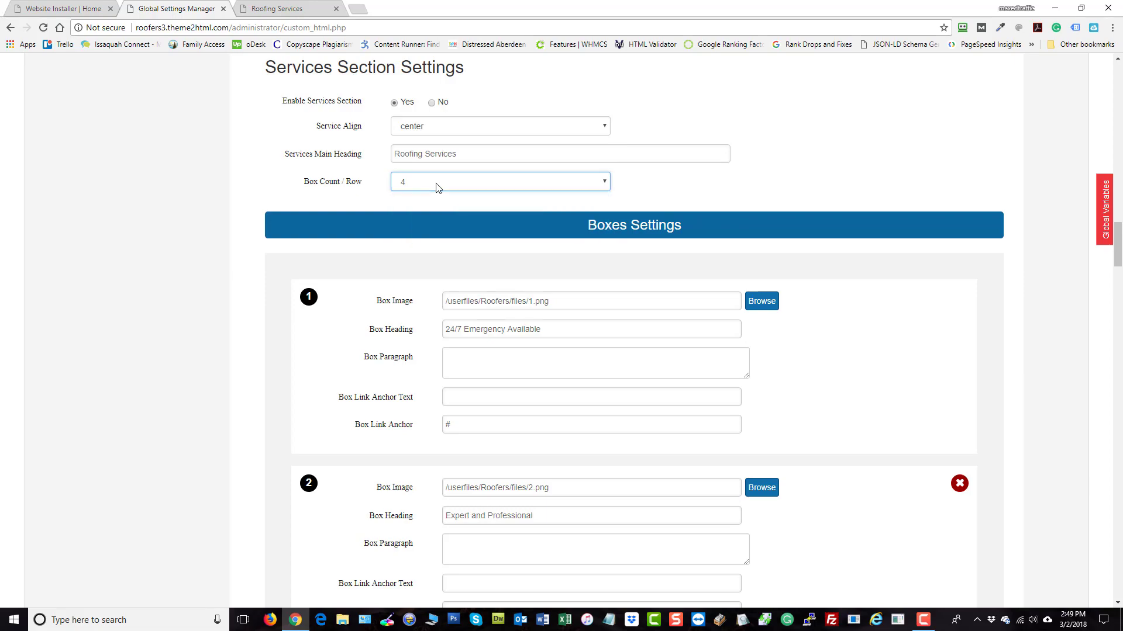
# Step: Find the Roofing Services section on the public home page and match its title to the services main heading setting
pyautogui.click(286, 9)
pyautogui.scroll(-9, 995, 279)
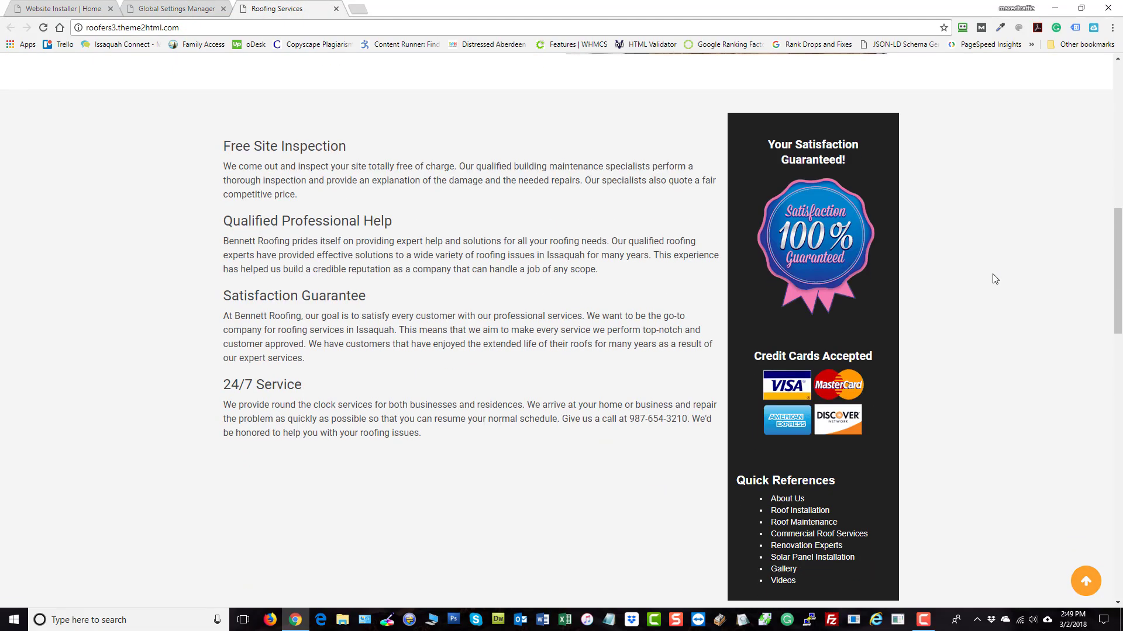
pyautogui.scroll(-5, 995, 279)
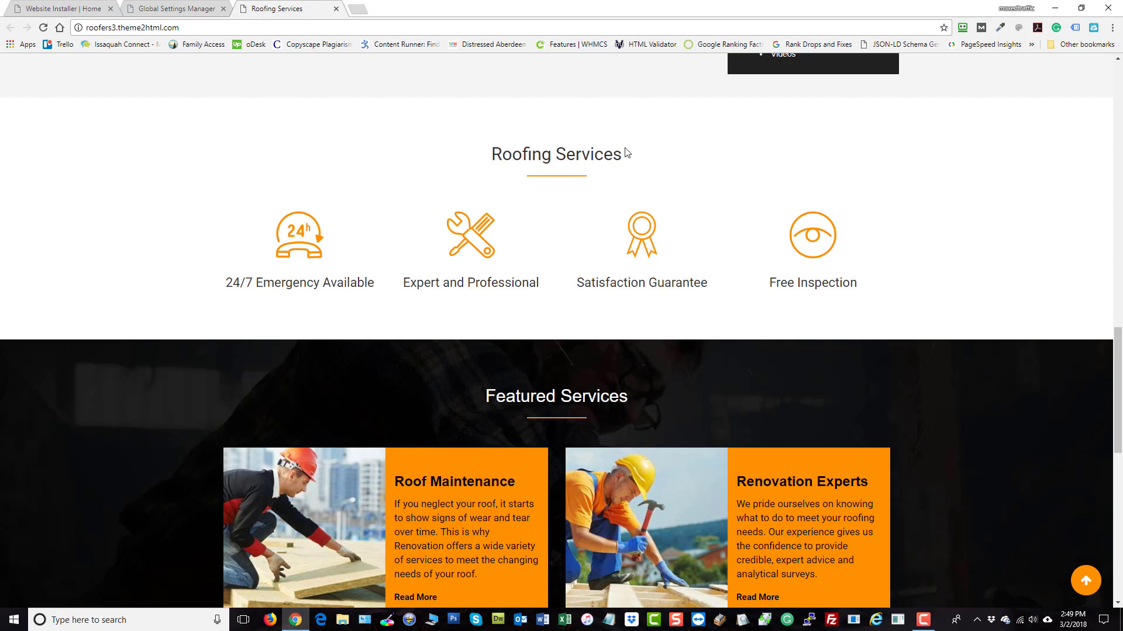
pyautogui.moveTo(626, 153); pyautogui.dragTo(454, 153)
pyautogui.click(428, 129)
pyautogui.click(176, 9)
pyautogui.moveTo(471, 155); pyautogui.dragTo(339, 157)
pyautogui.click(143, 259)
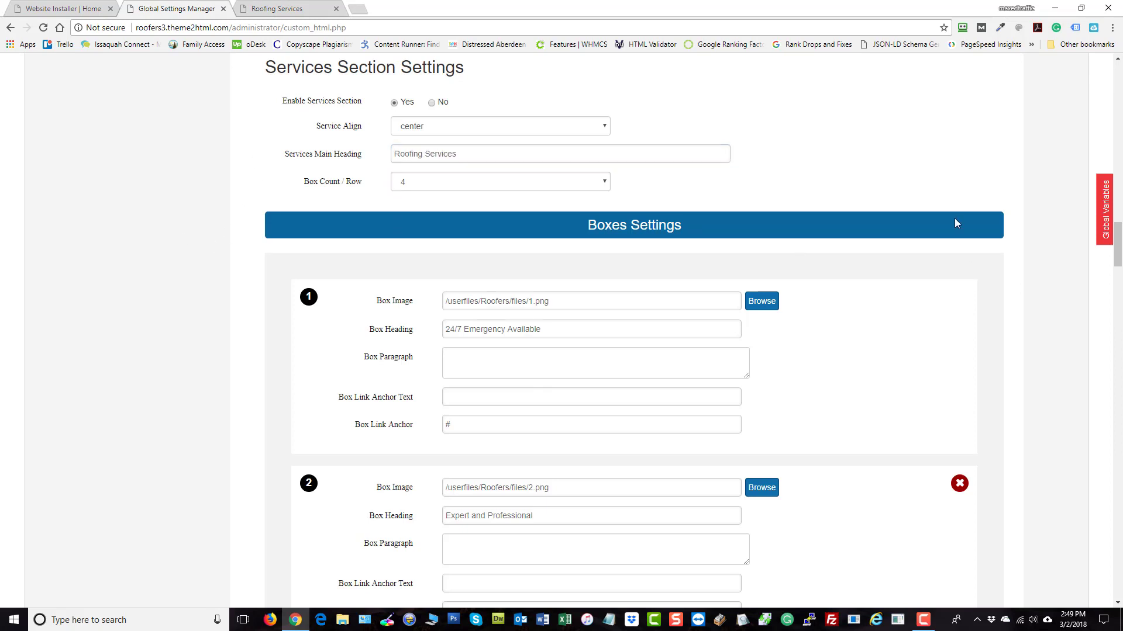
# Step: Review the service box settings and compare them with the service icons, Services submenu and featured services on the public home page
pyautogui.scroll(-3, 613, 217)
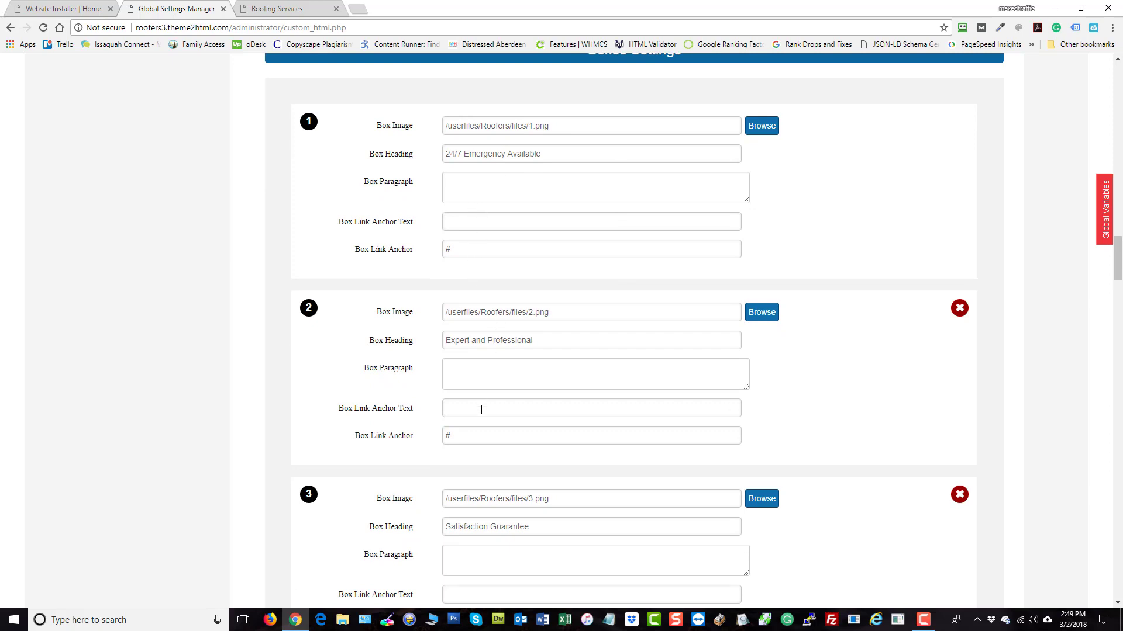
pyautogui.click(274, 10)
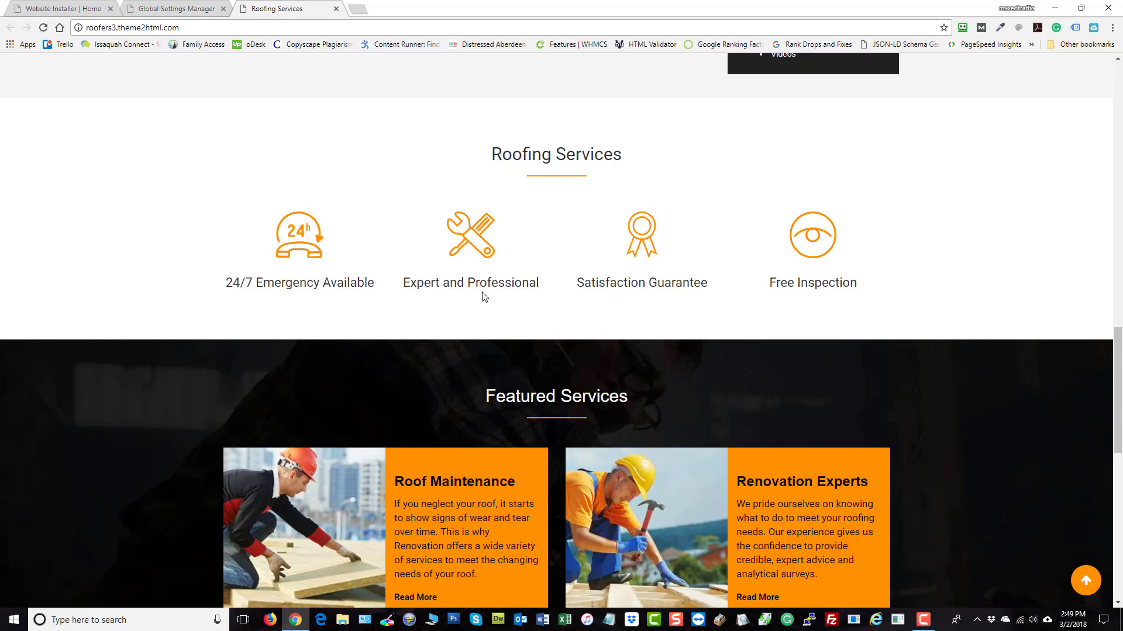
pyautogui.scroll(15, 1029, 263)
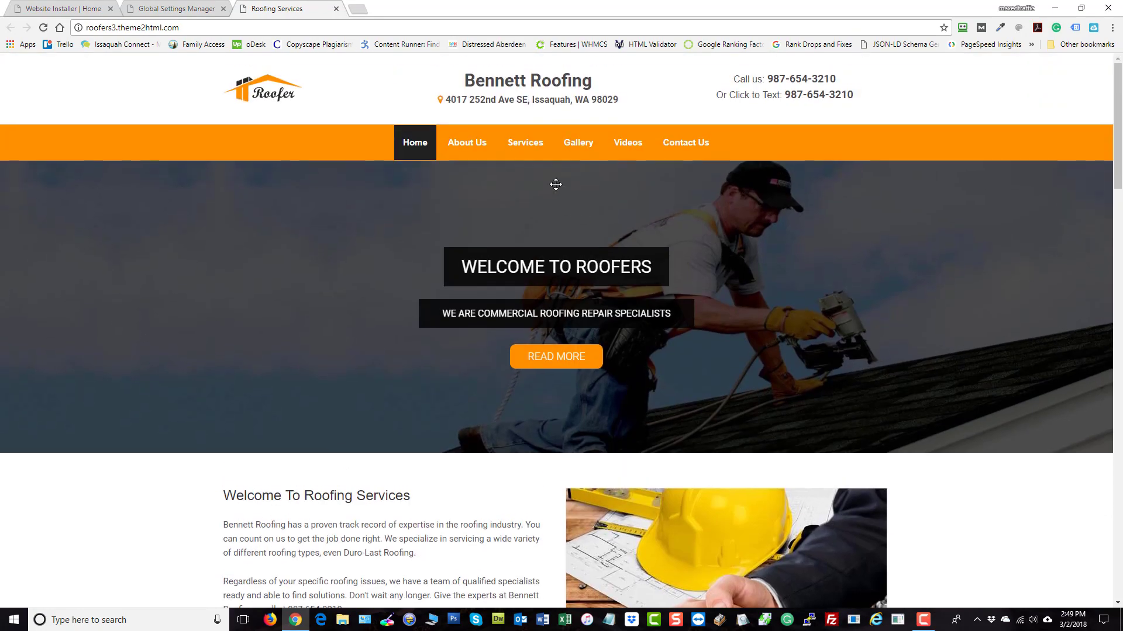
pyautogui.moveTo(537, 145)
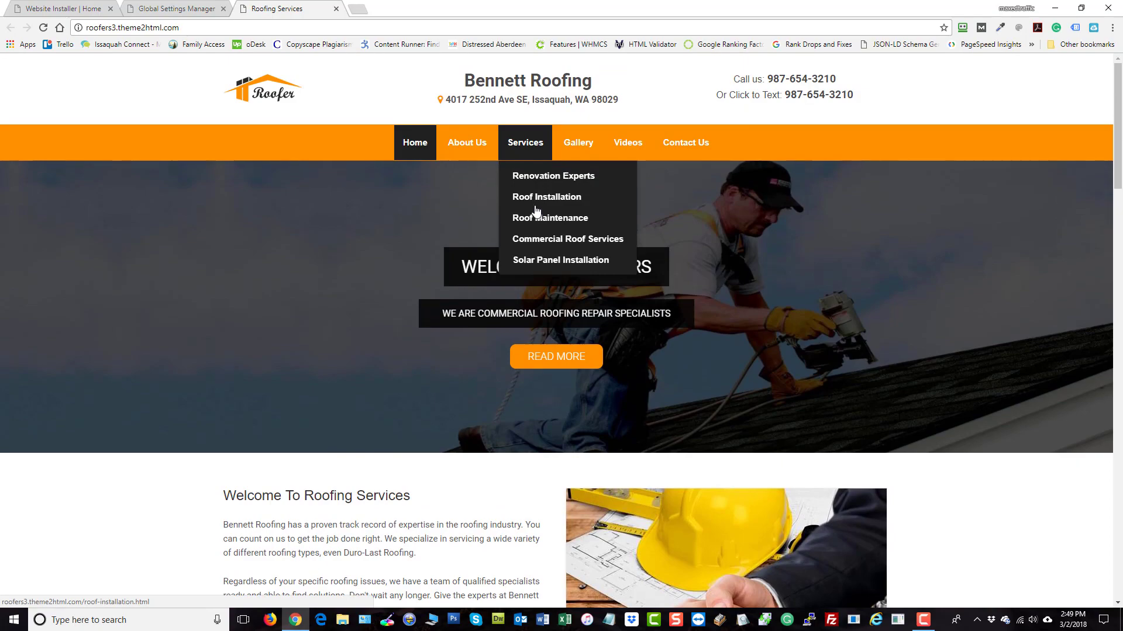
pyautogui.scroll(-15, 789, 391)
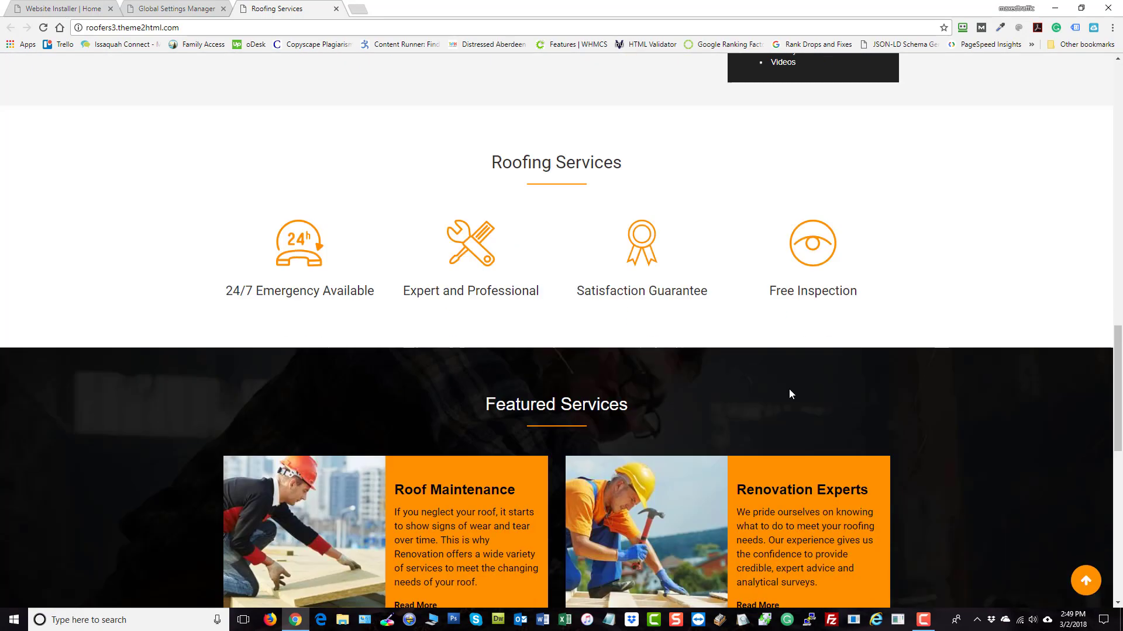
pyautogui.scroll(-4, 870, 292)
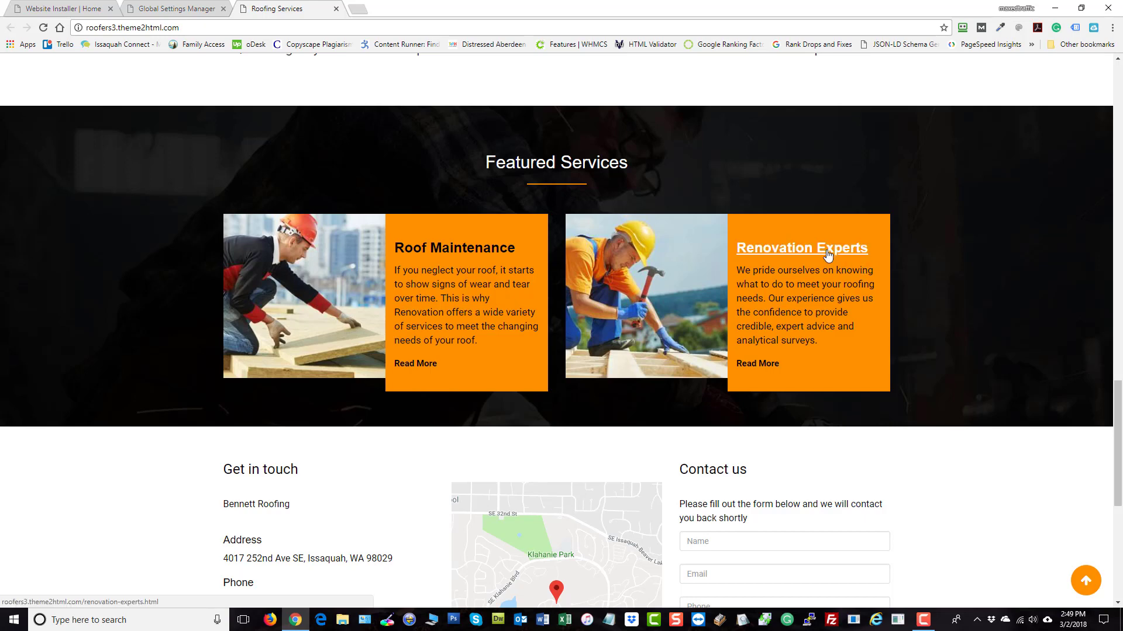
pyautogui.click(186, 9)
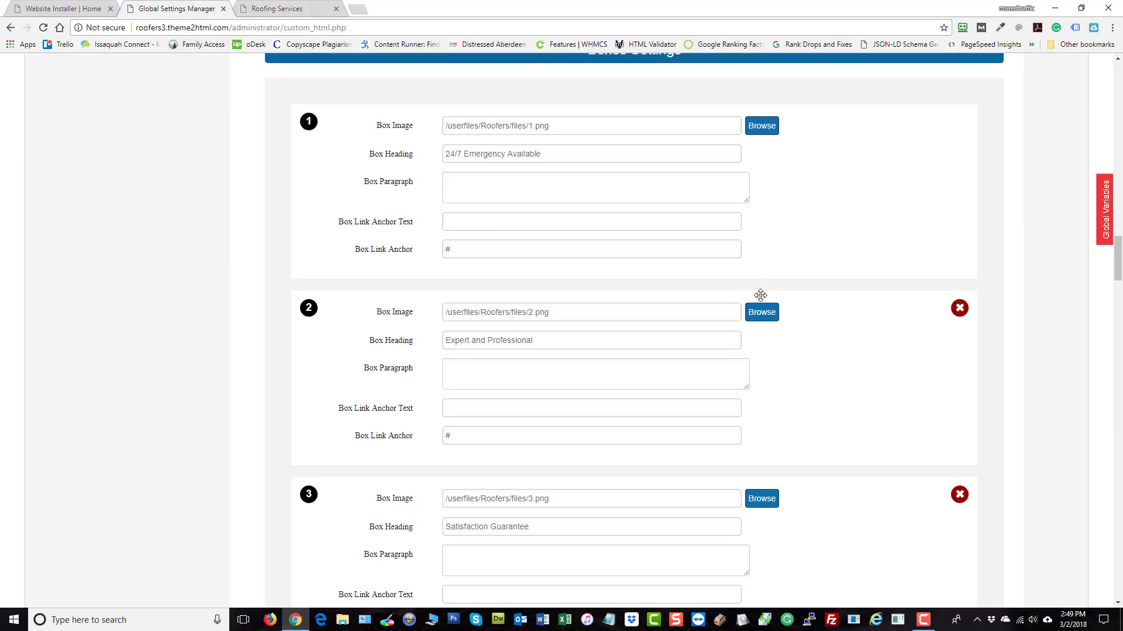
# Step: Review the feature section settings and the box count per row choices, keeping 2
pyautogui.scroll(-6, 763, 295)
pyautogui.scroll(-8, 769, 301)
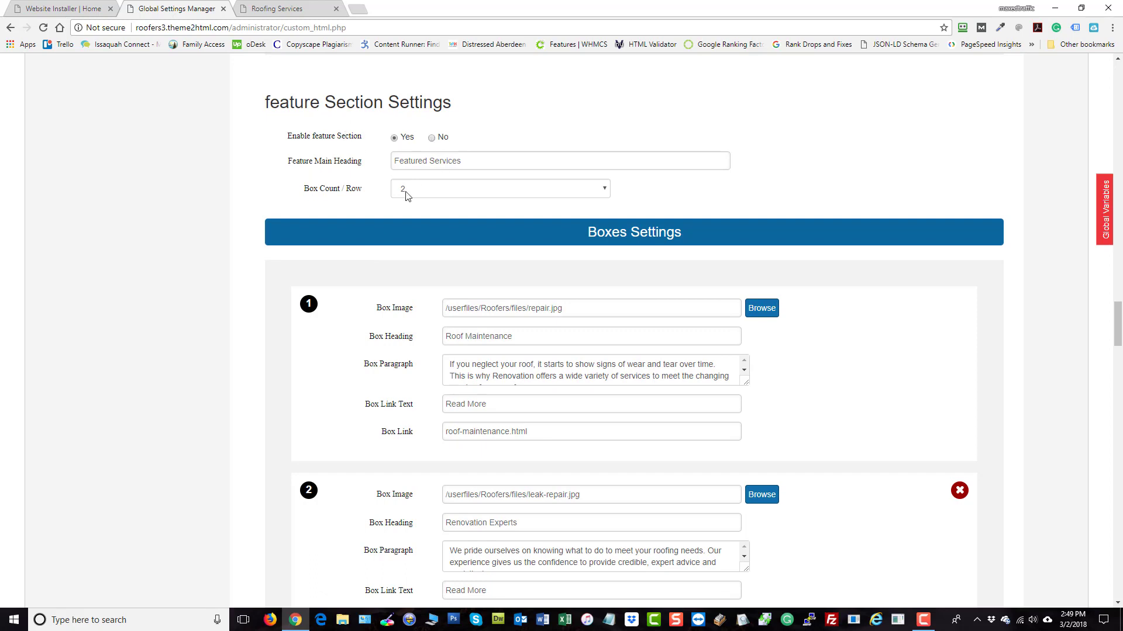
pyautogui.click(442, 195)
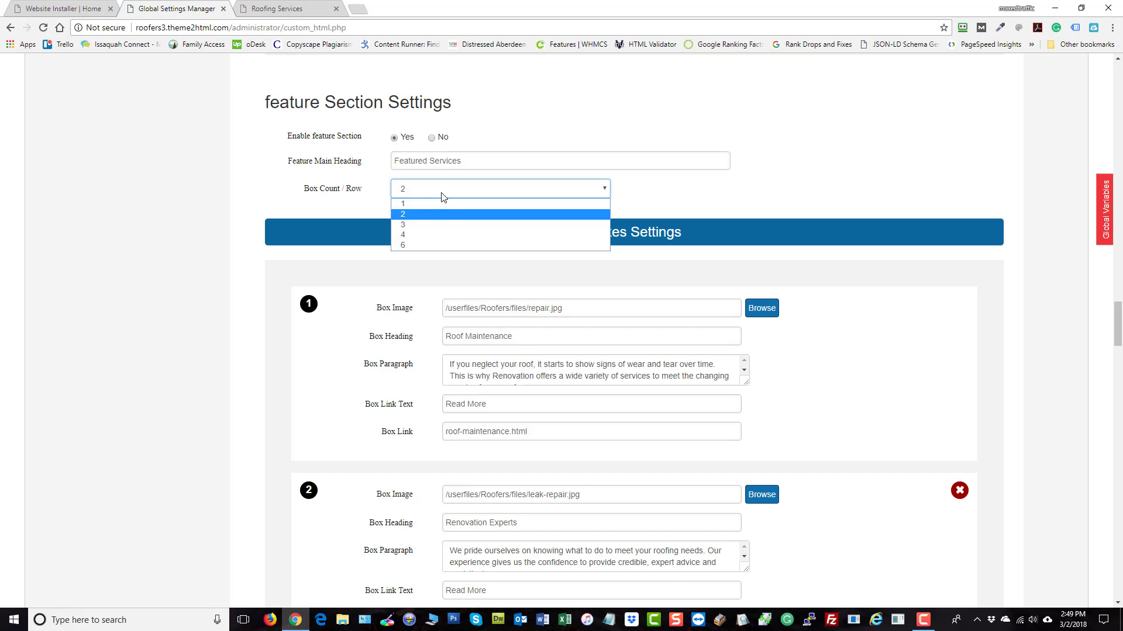
pyautogui.click(443, 197)
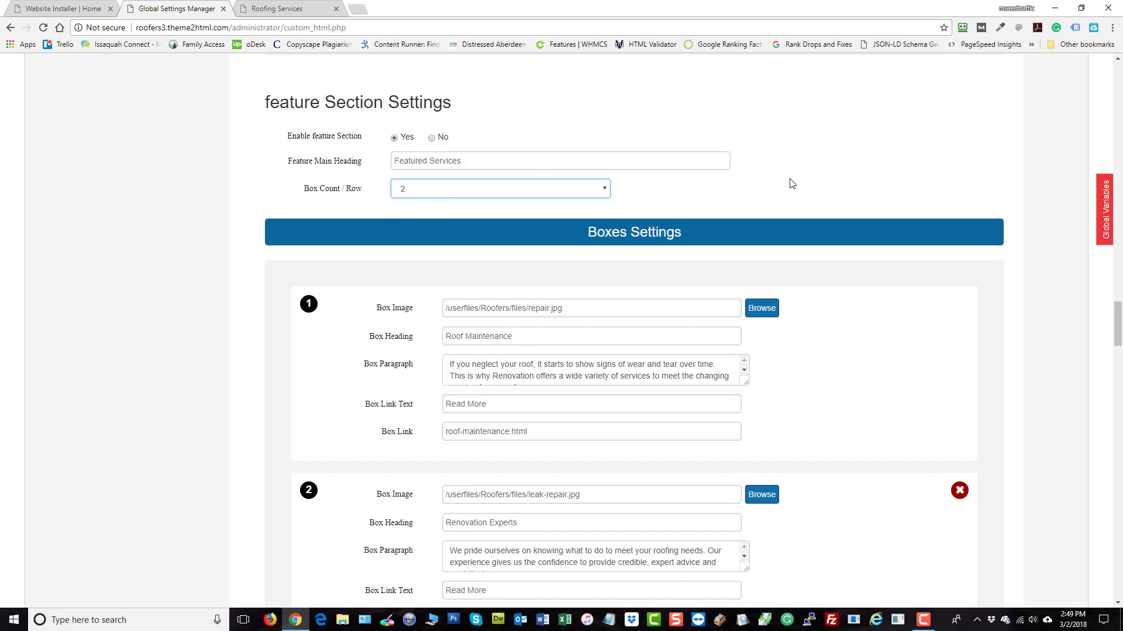
pyautogui.scroll(-3, 587, 157)
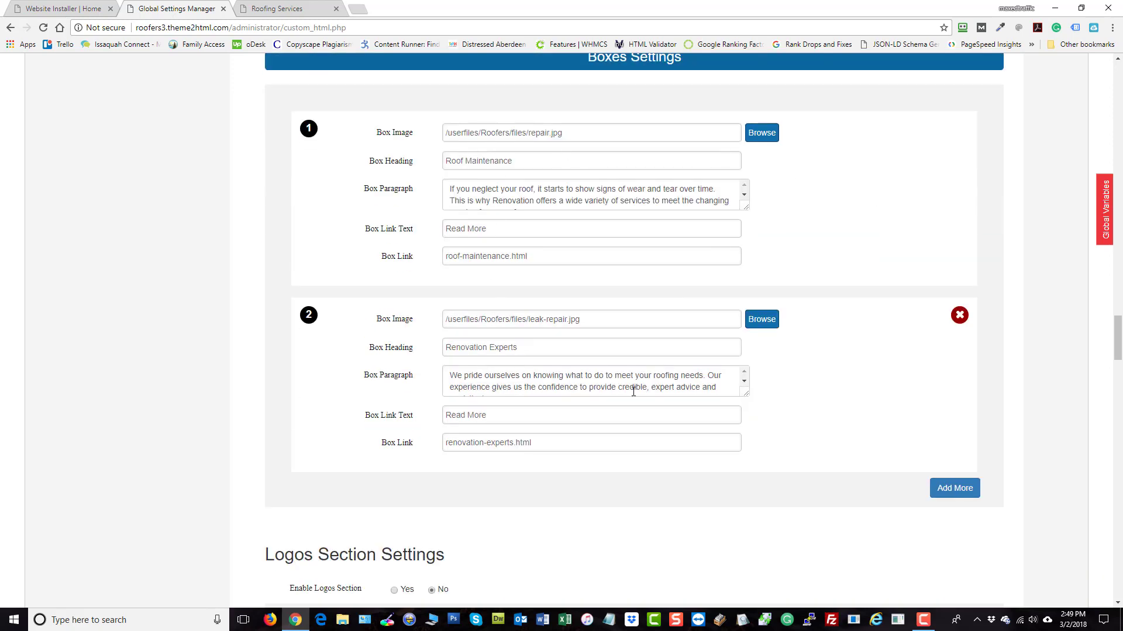
# Step: Add two blank boxes to the feature section's box settings and remove both again
pyautogui.scroll(-1, 967, 415)
pyautogui.click(956, 431)
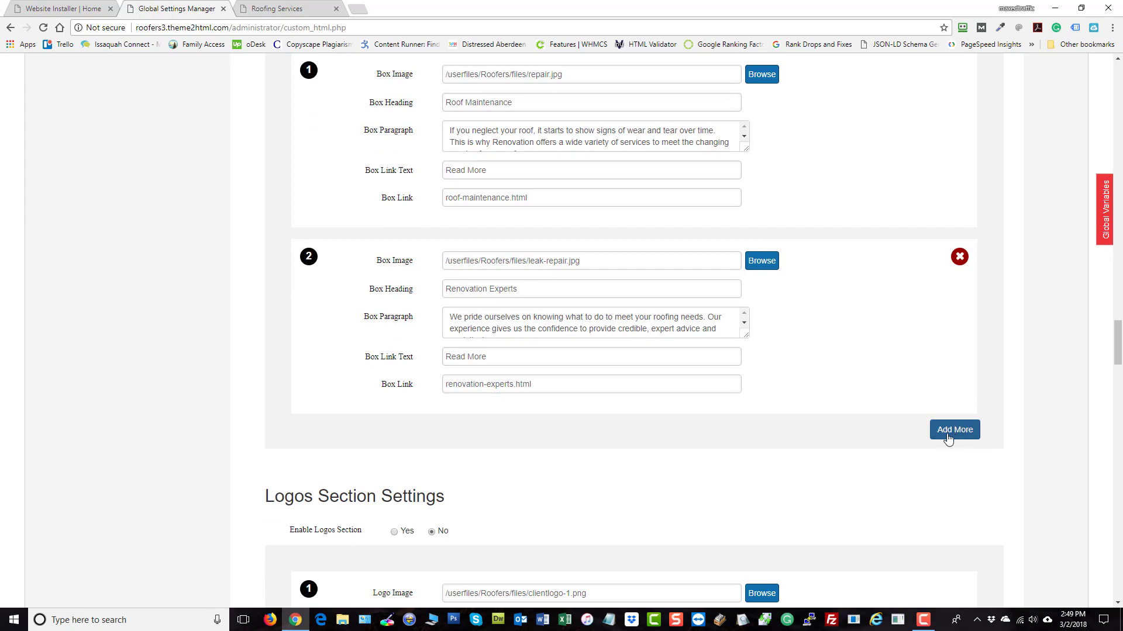
pyautogui.scroll(-1, 532, 418)
pyautogui.scroll(-3, 531, 417)
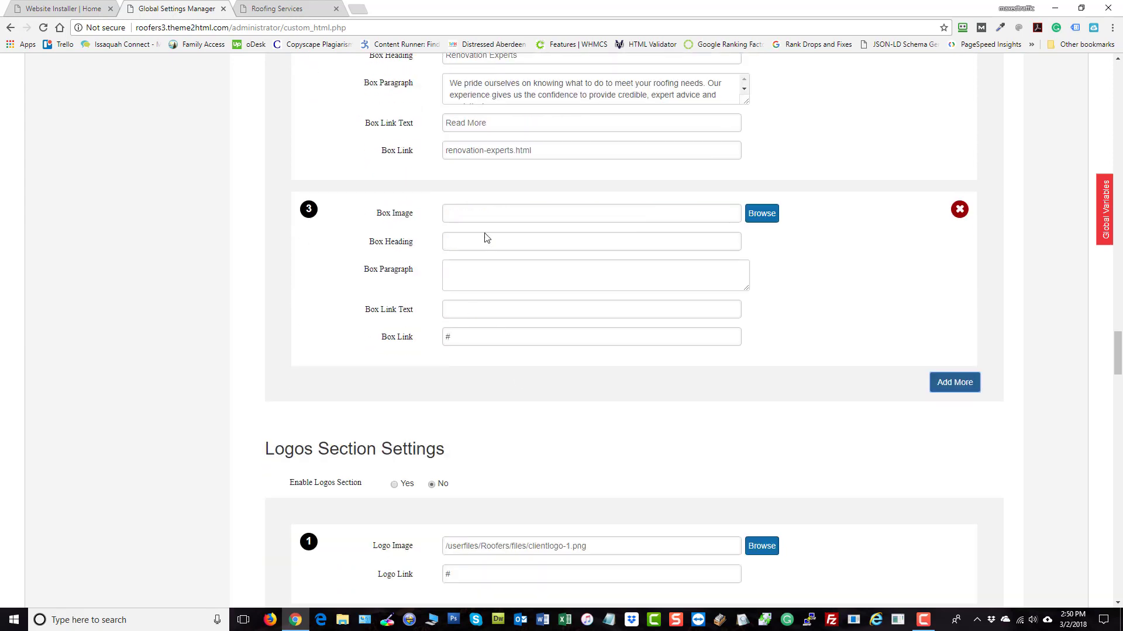
pyautogui.click(945, 389)
pyautogui.scroll(-3, 939, 438)
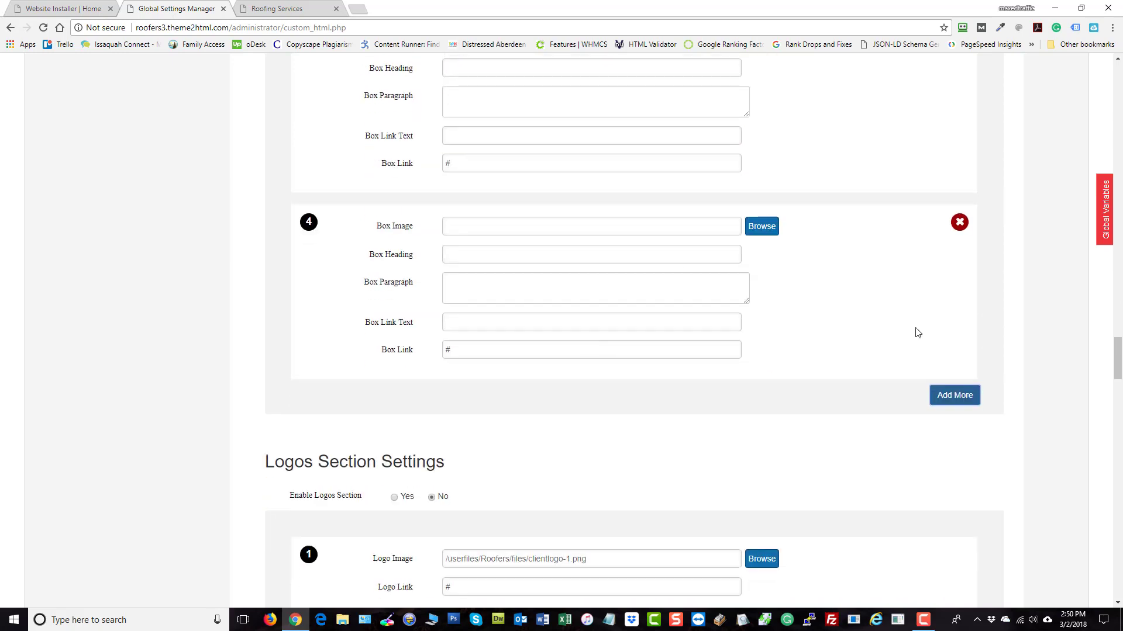
pyautogui.scroll(2, 914, 331)
pyautogui.click(960, 152)
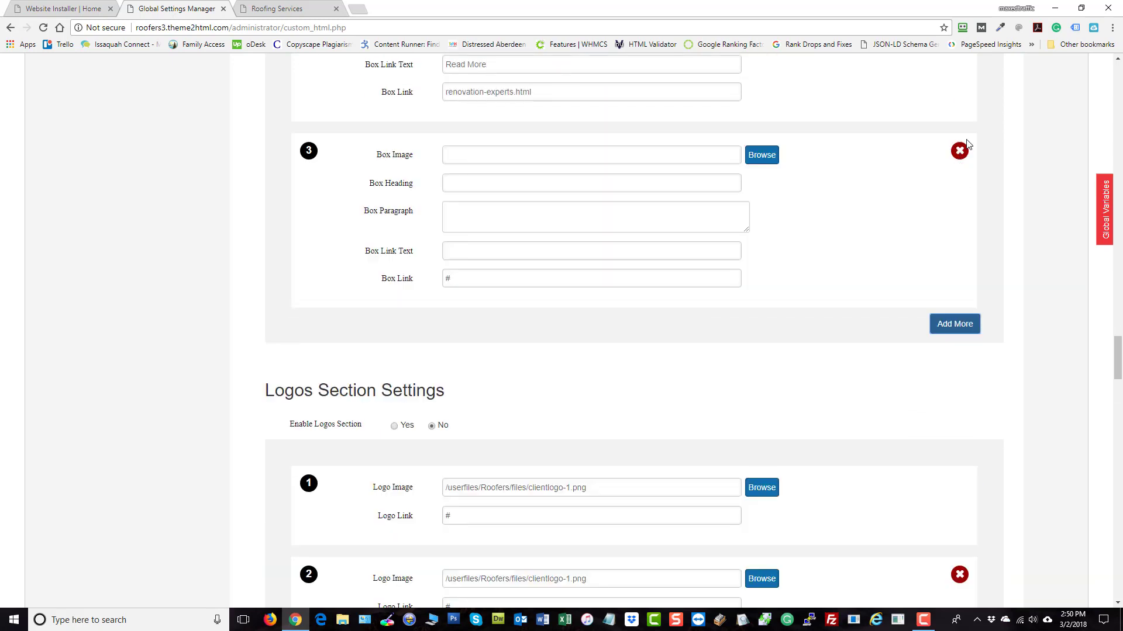
pyautogui.click(957, 153)
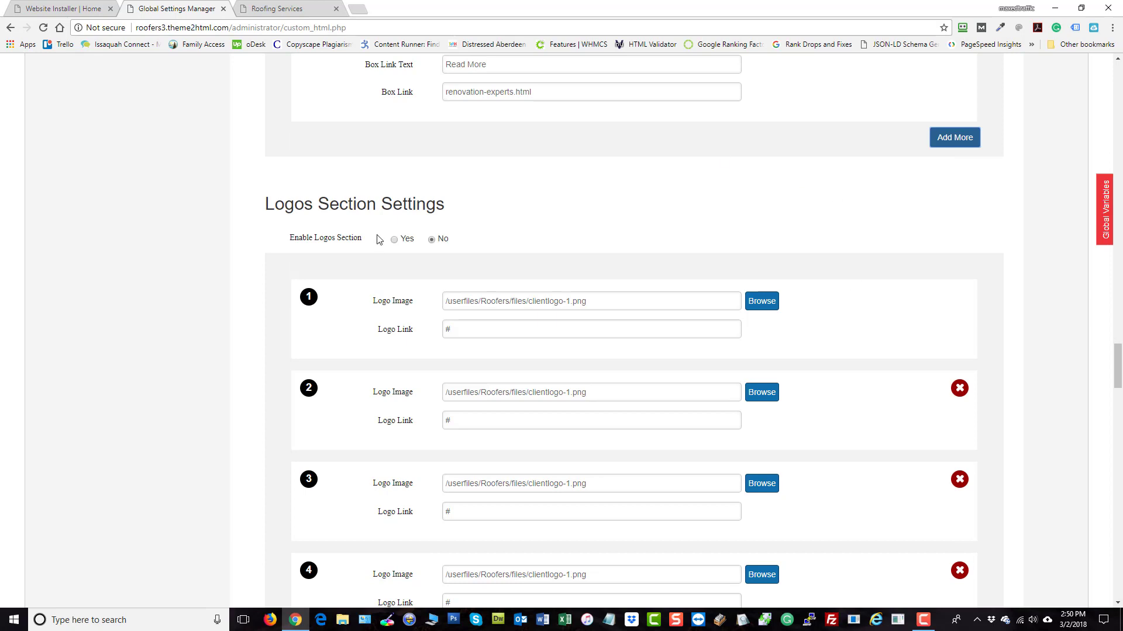
# Step: Look through the logos section settings, including the enable option and the image and link of each logo entry
pyautogui.scroll(-2, 589, 217)
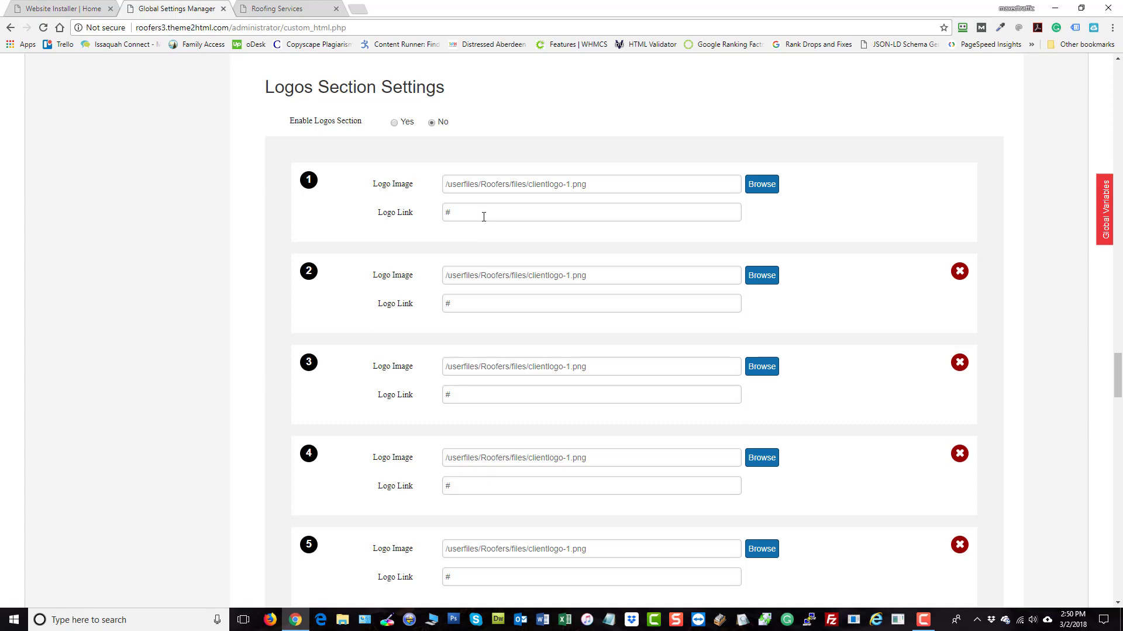
pyautogui.scroll(-10, 486, 217)
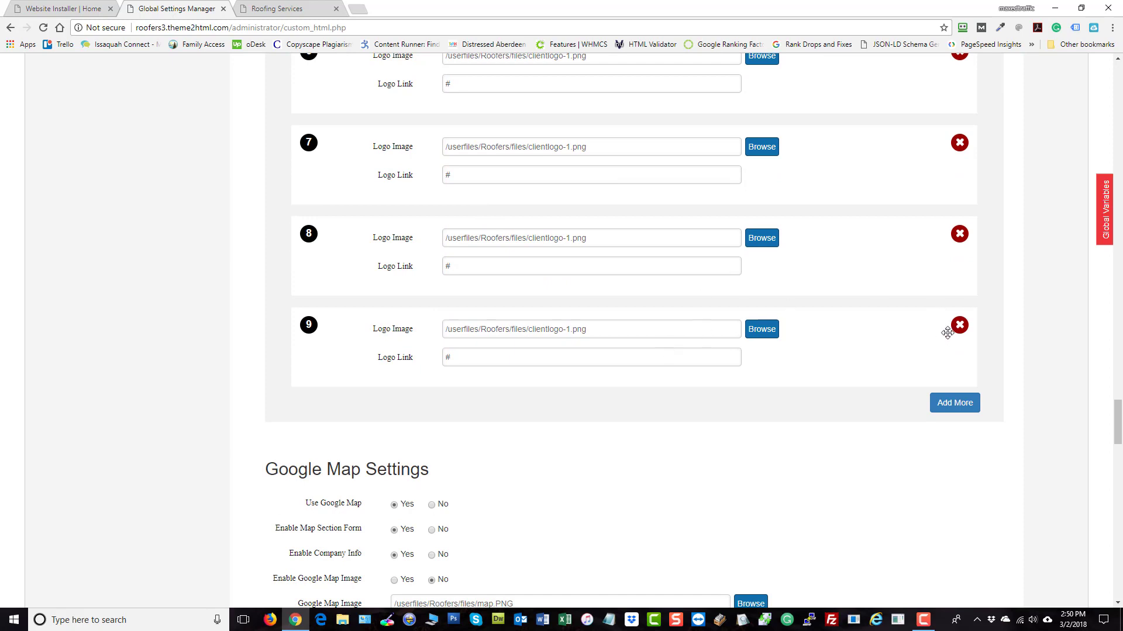
pyautogui.scroll(2, 909, 319)
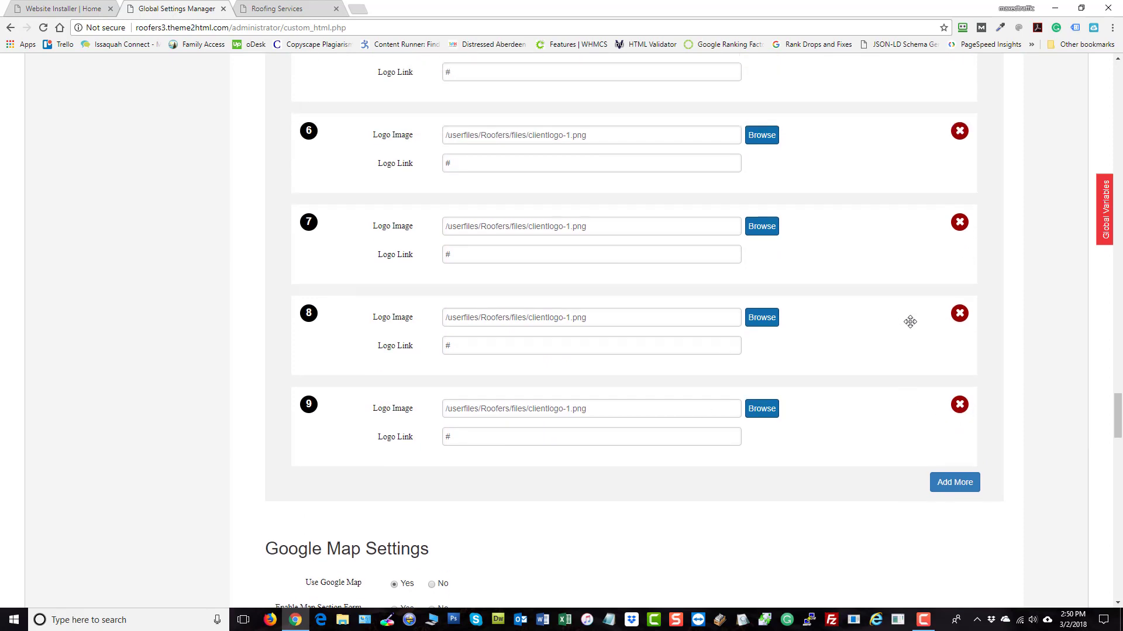
pyautogui.scroll(1, 896, 236)
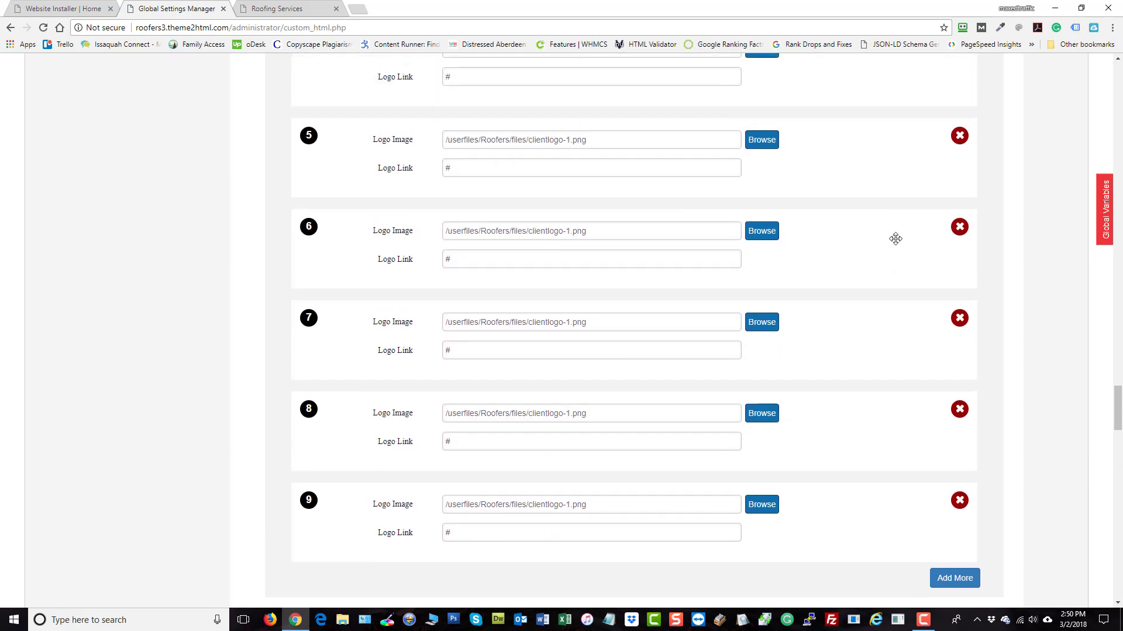
# Step: Review the Google Map settings and open the Google Maps API key page linked in the API key help
pyautogui.scroll(-8, 895, 239)
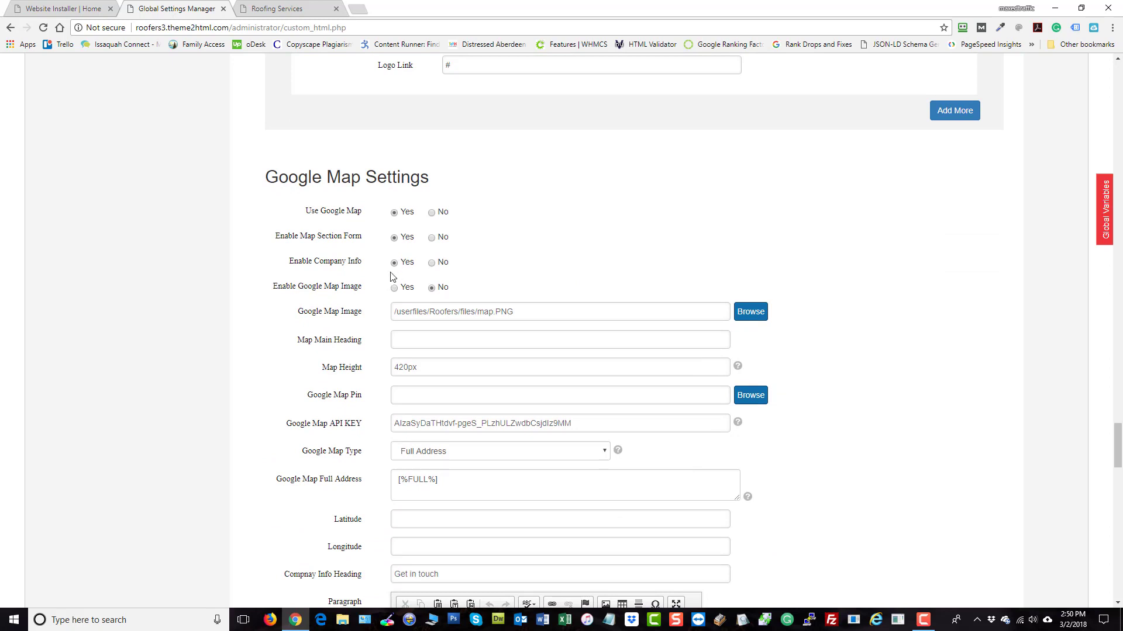
pyautogui.scroll(-2, 608, 203)
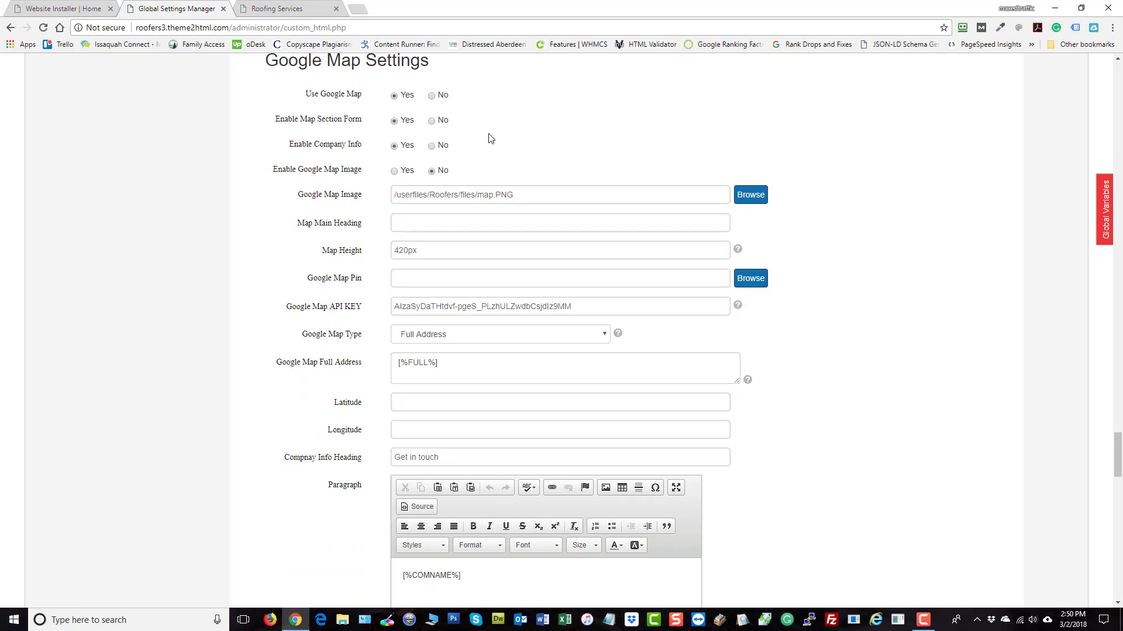
pyautogui.scroll(-2, 284, 248)
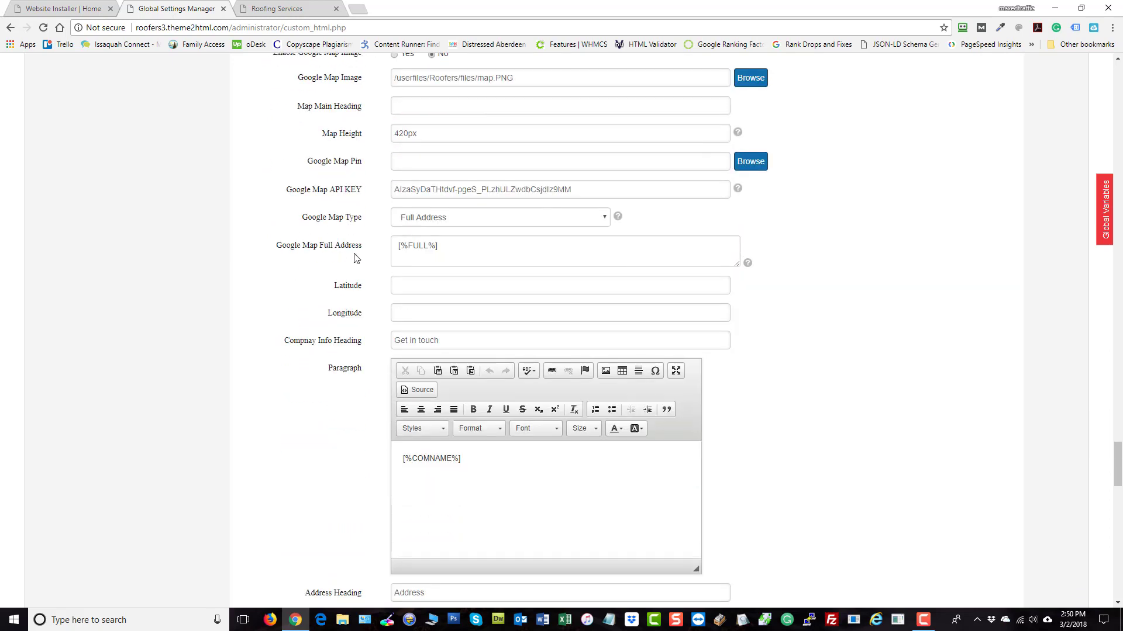
pyautogui.scroll(-2, 799, 420)
pyautogui.scroll(2, 309, 269)
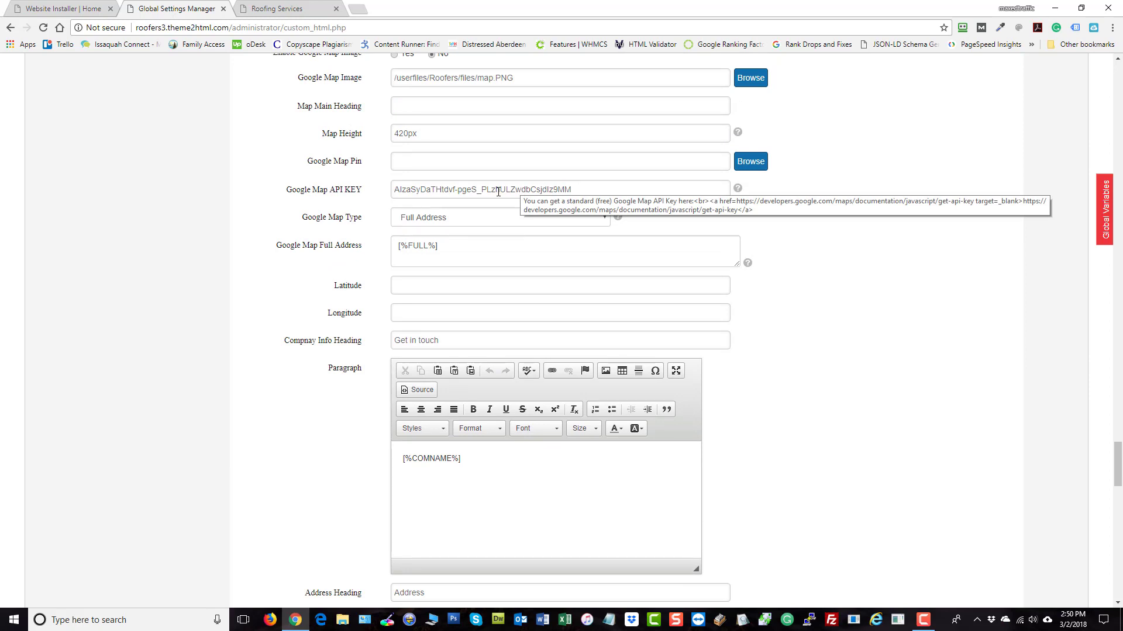
pyautogui.moveTo(738, 192)
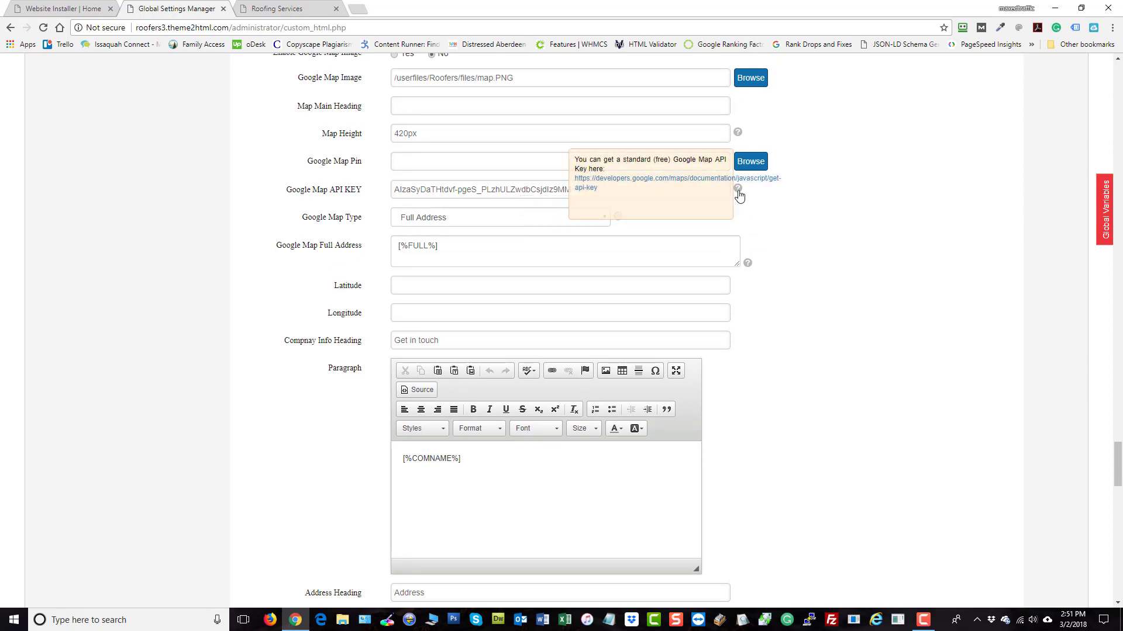
pyautogui.click(696, 184)
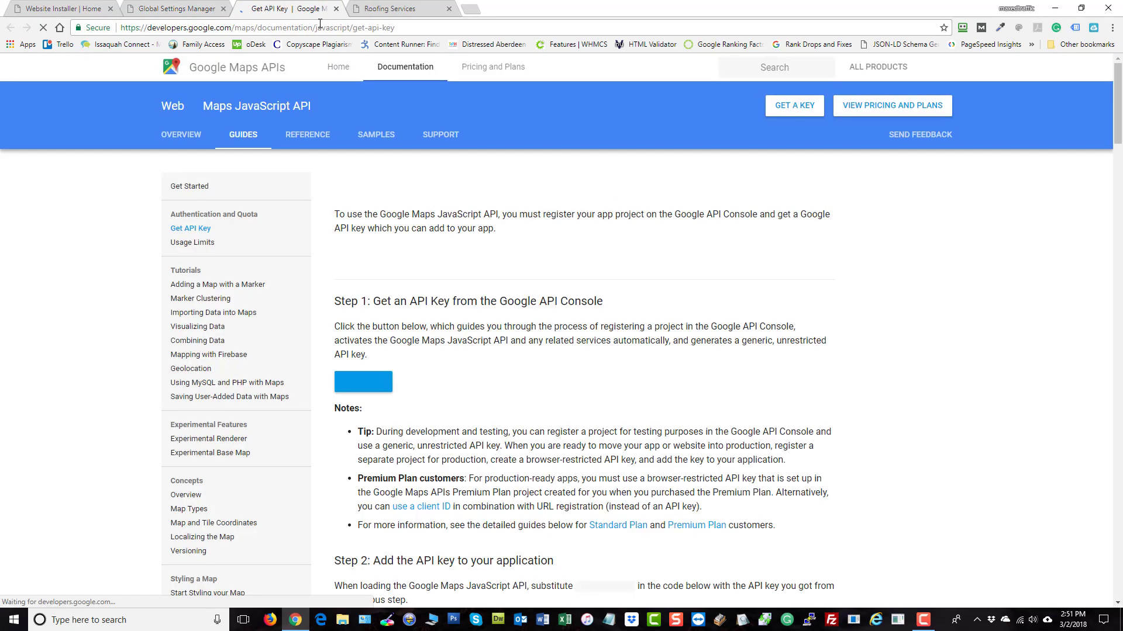
# Step: Request a Google Maps JavaScript API key for the existing project My Project
pyautogui.click(367, 384)
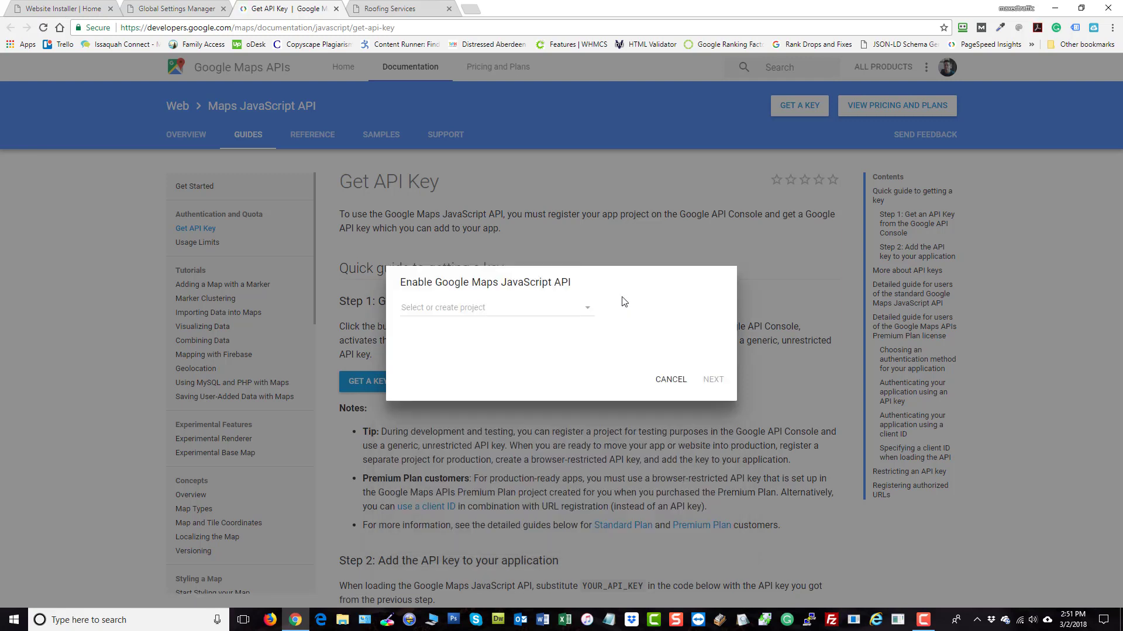
pyautogui.click(492, 317)
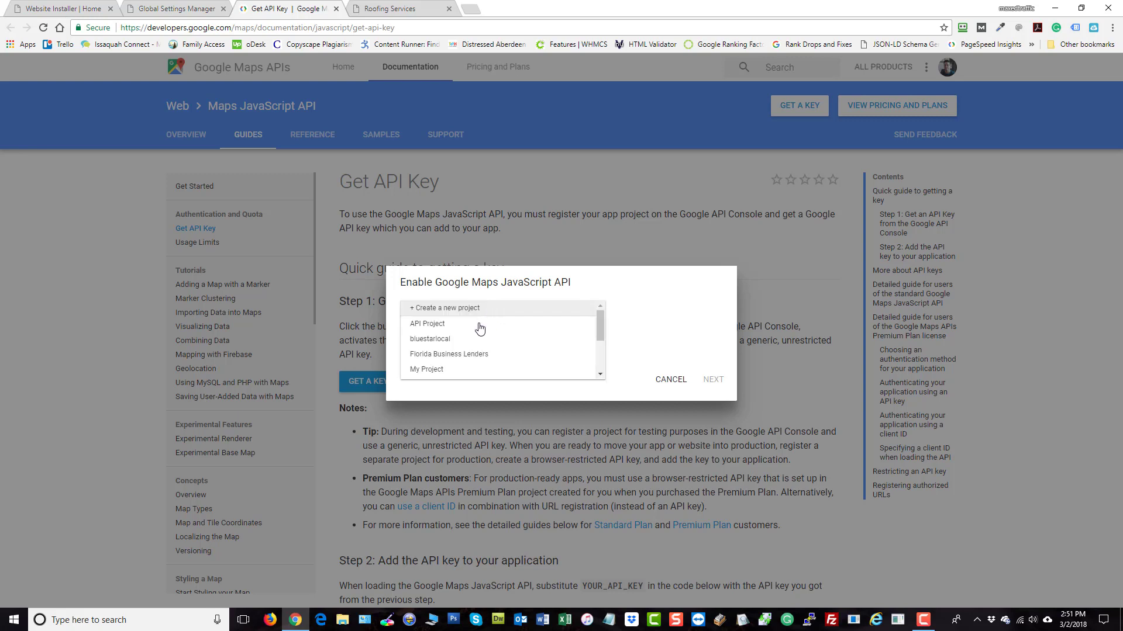
pyautogui.click(446, 369)
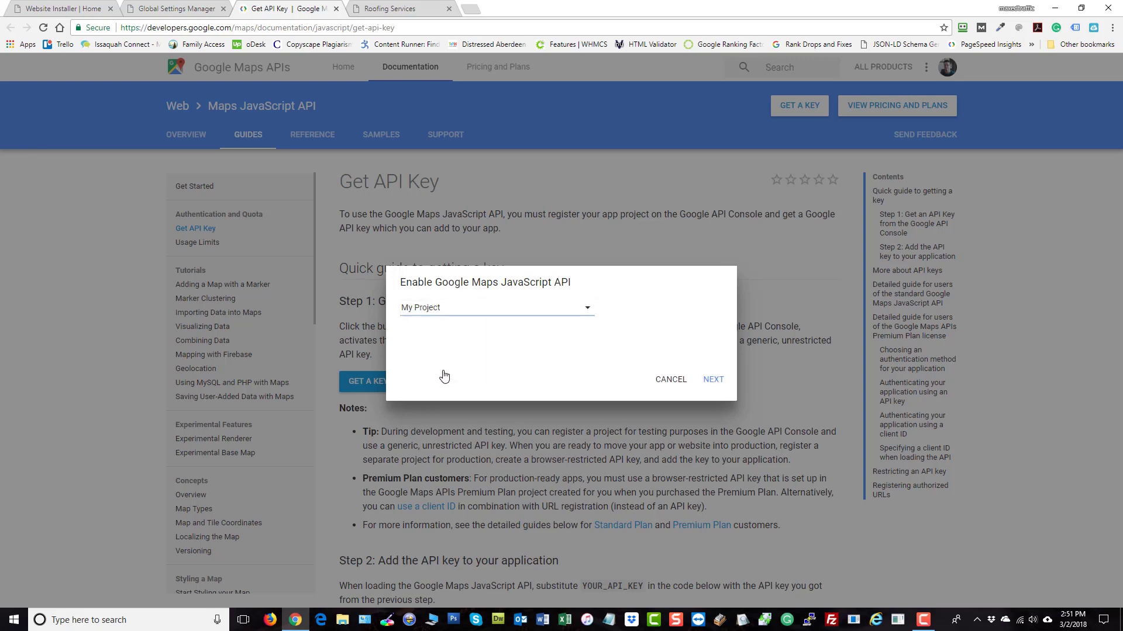
pyautogui.click(714, 382)
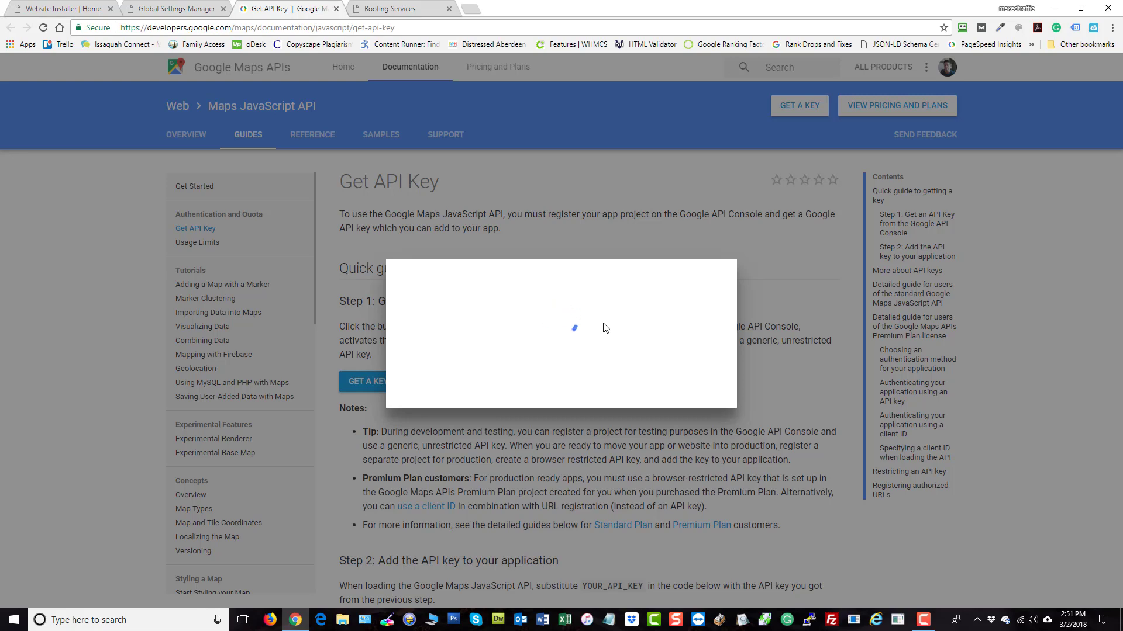
pyautogui.click(405, 12)
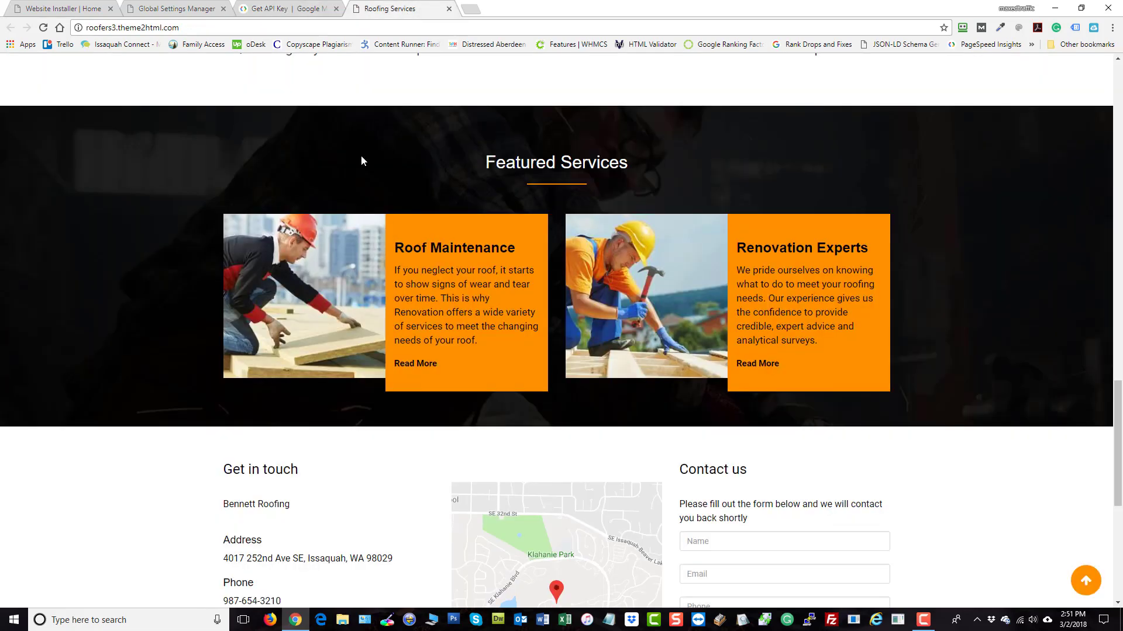
pyautogui.click(204, 13)
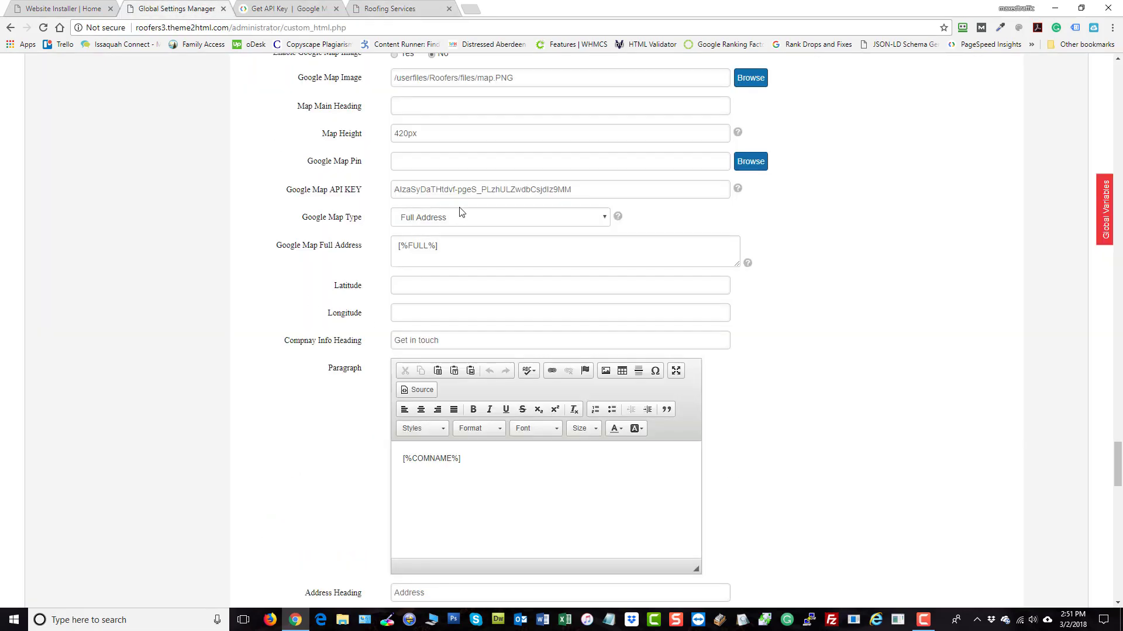
pyautogui.scroll(-4, 955, 396)
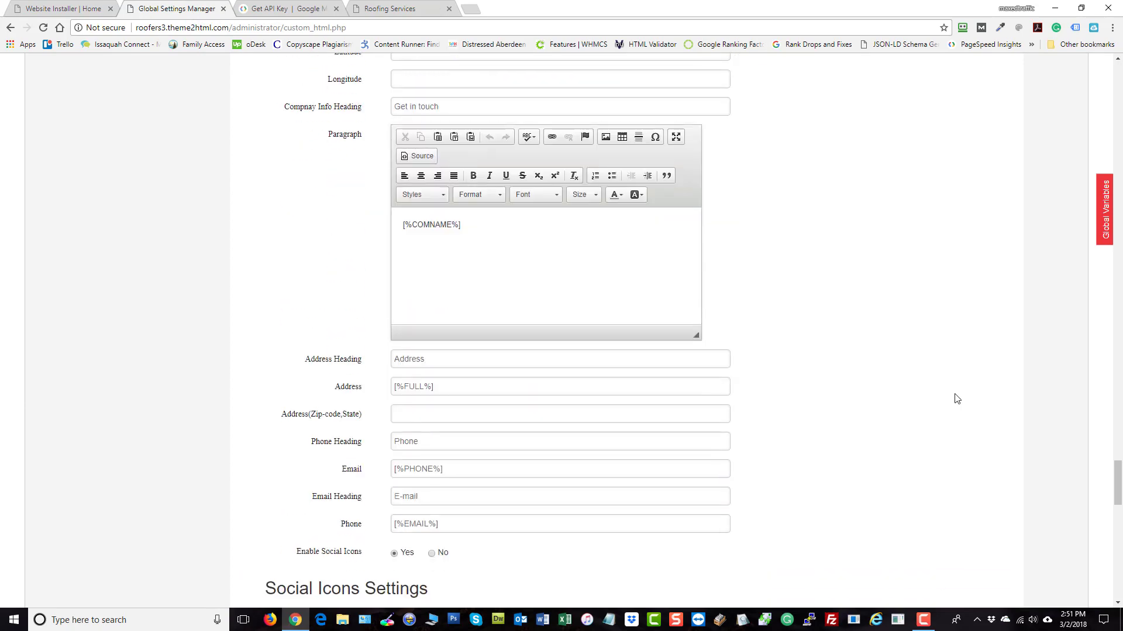
pyautogui.scroll(6, 930, 462)
pyautogui.scroll(-2, 917, 468)
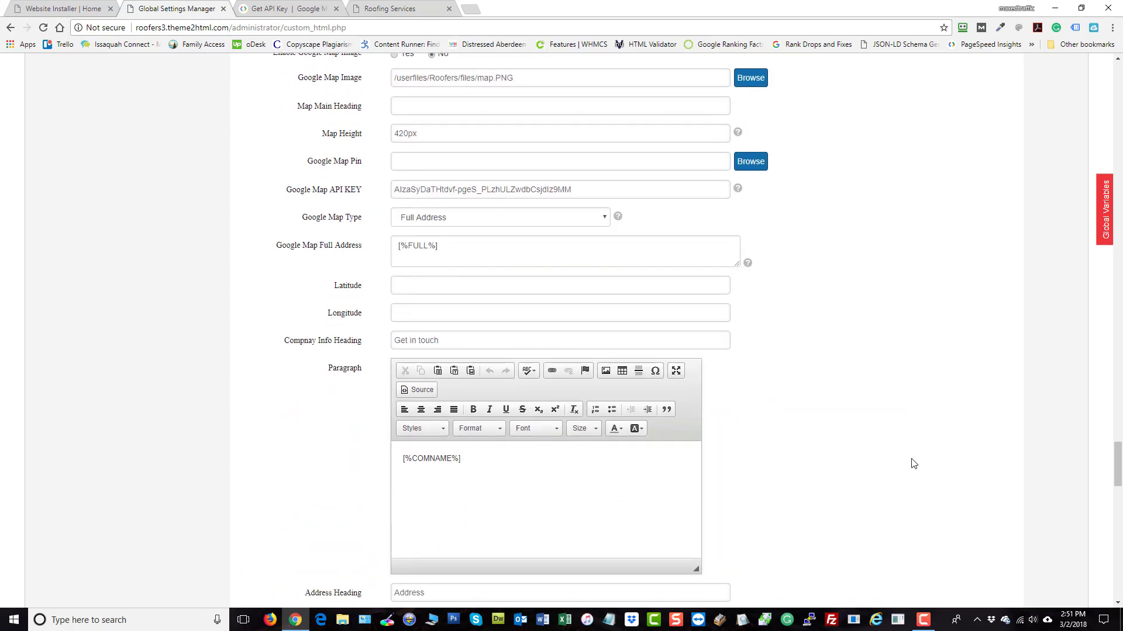
# Step: Copy the generated Google Maps API key and replace the Google Map API key in the theme's map settings with it
pyautogui.click(280, 13)
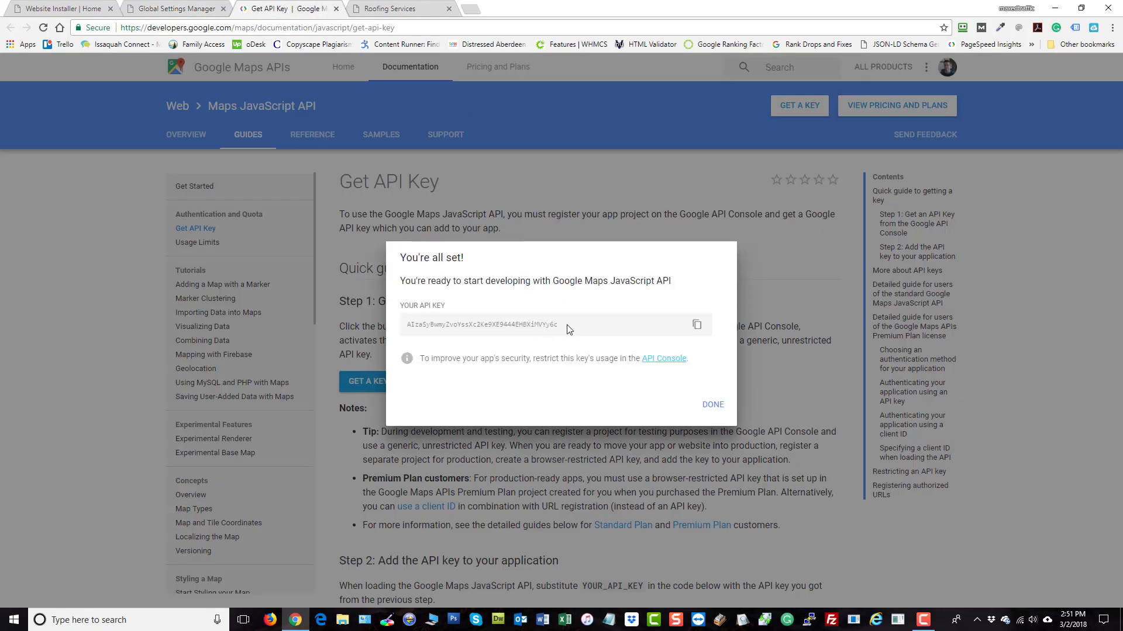
pyautogui.moveTo(566, 328); pyautogui.dragTo(403, 329)
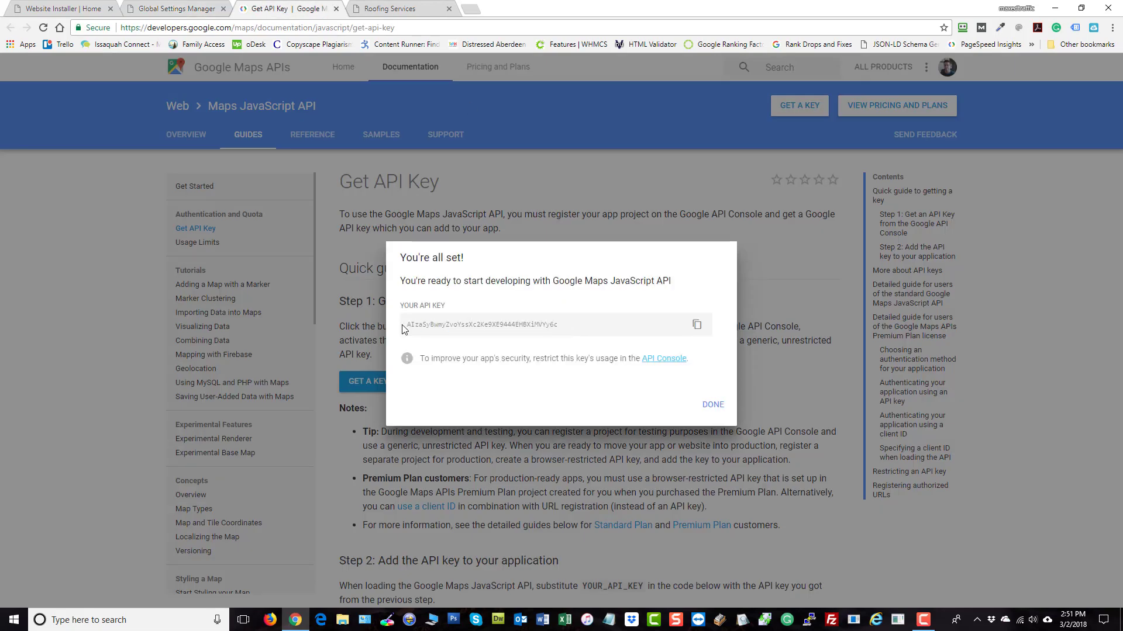
pyautogui.click(696, 326)
pyautogui.click(175, 8)
pyautogui.tripleClick(613, 192)
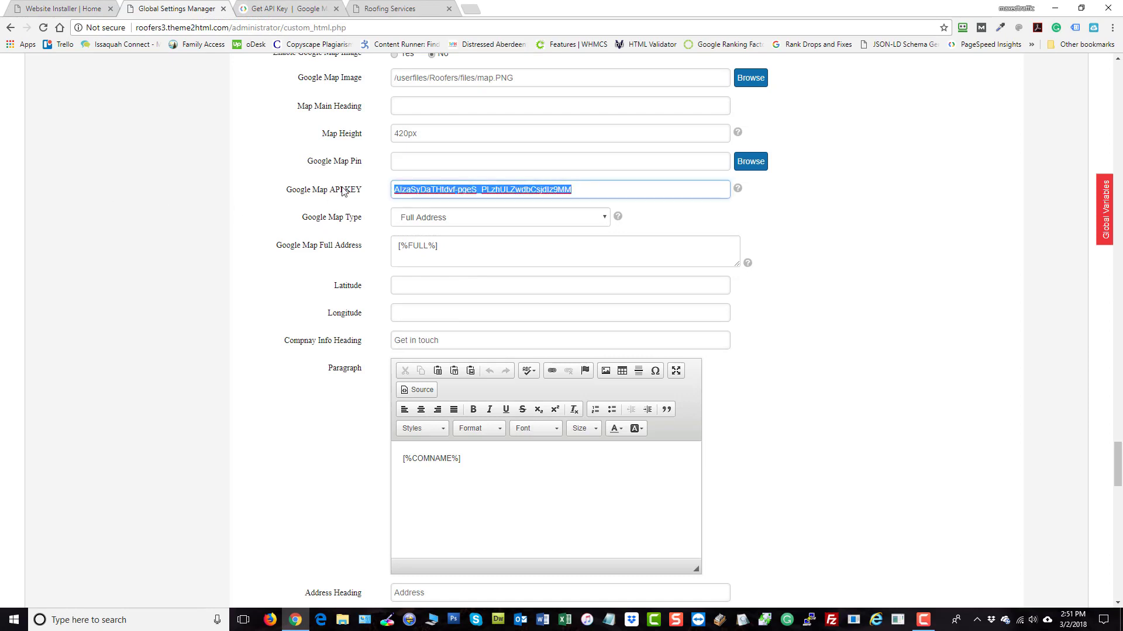
pyautogui.rightClick(405, 187)
pyautogui.click(433, 223)
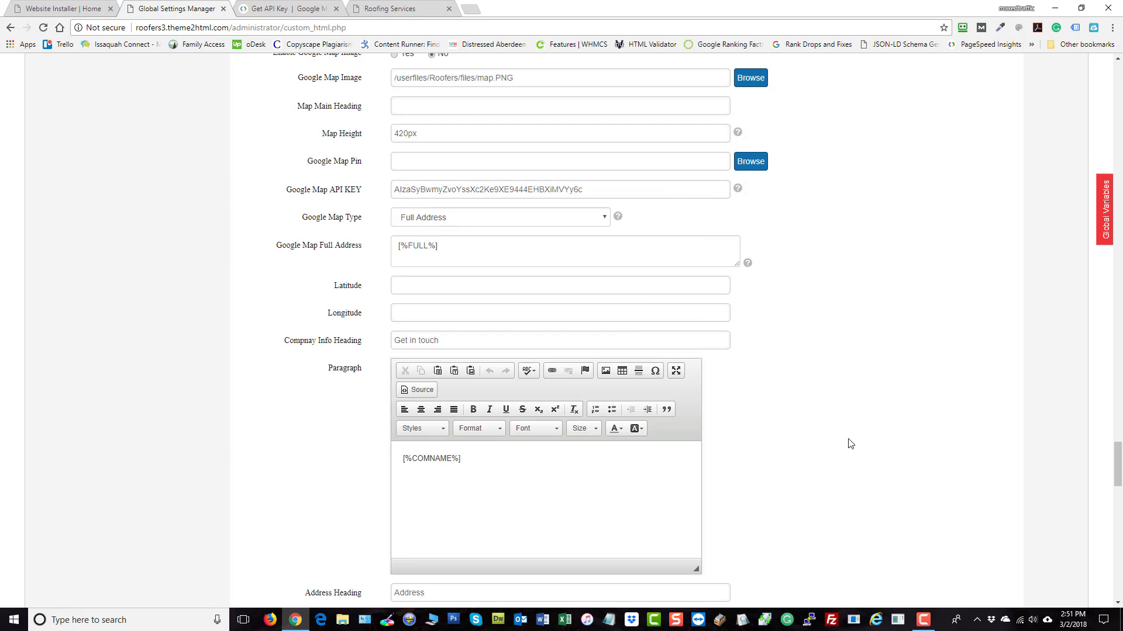
# Step: Check the Google Map type choices, keeping Full Address, and examine the Google Map full address field
pyautogui.scroll(-1, 847, 441)
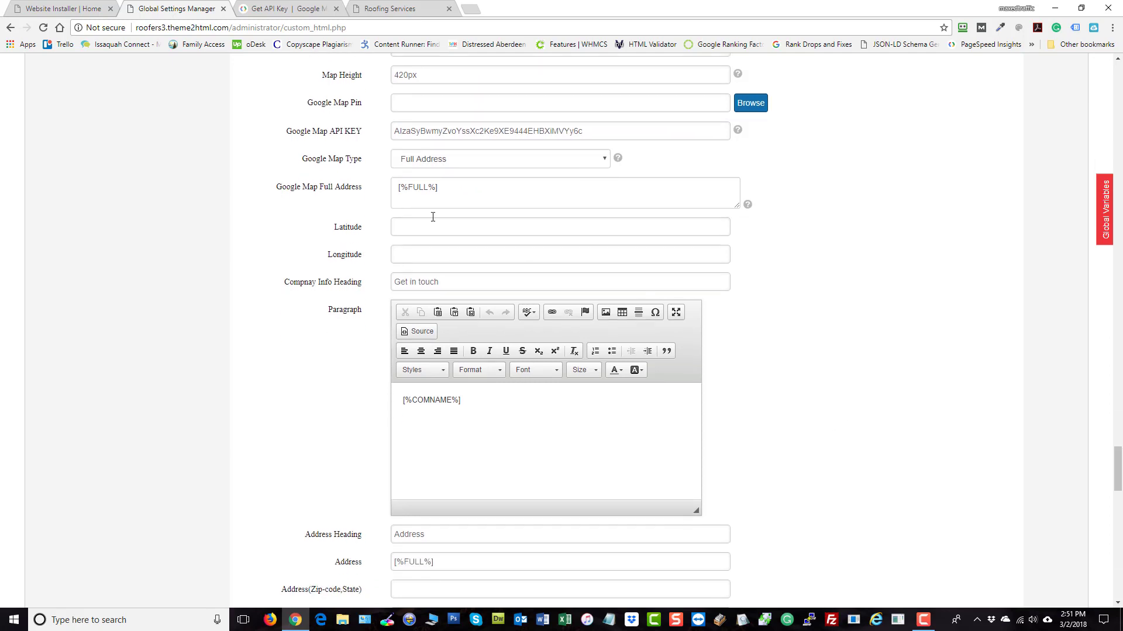
pyautogui.click(466, 160)
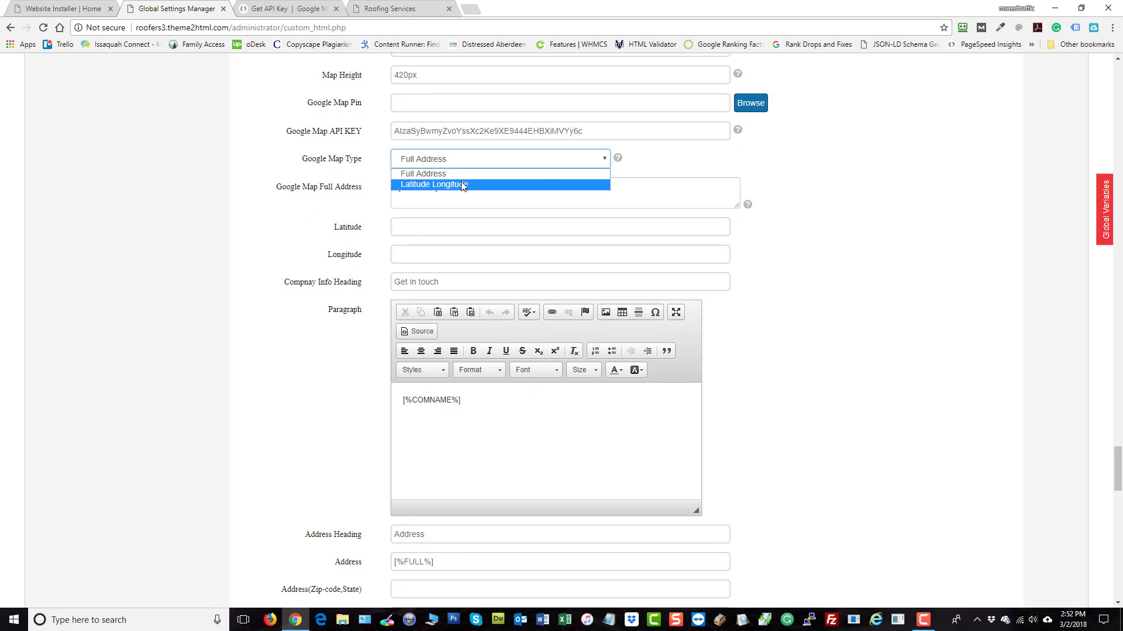
pyautogui.click(461, 175)
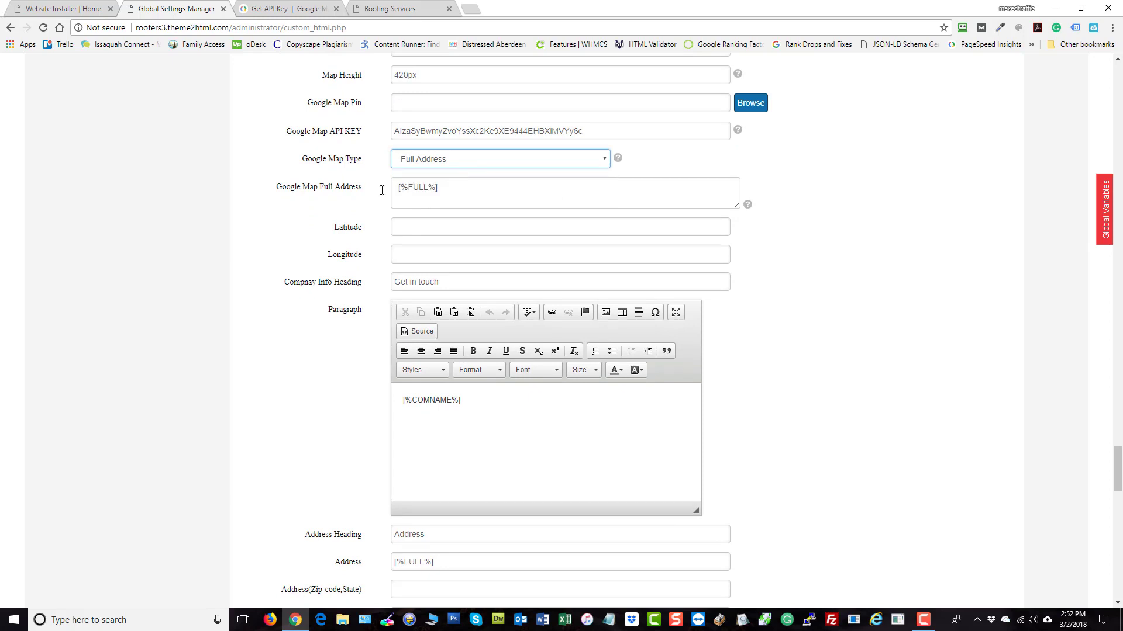
pyautogui.click(459, 194)
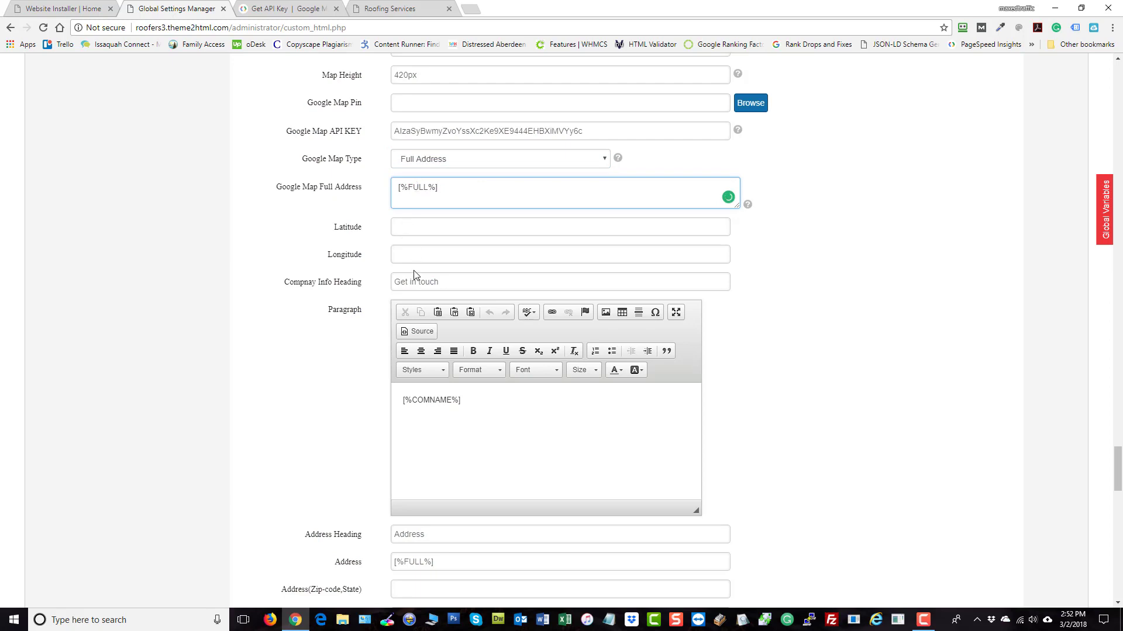
# Step: Examine the company info, address, phone and email fields below the map settings, and the Social Icons Settings
pyautogui.click(820, 276)
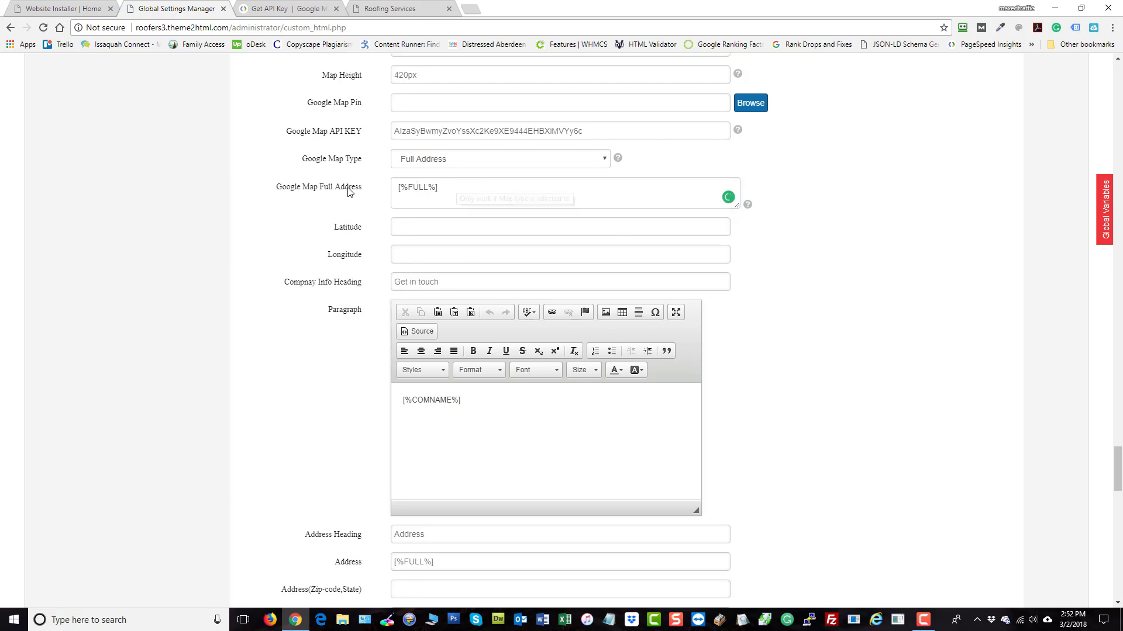
pyautogui.scroll(-2, 861, 361)
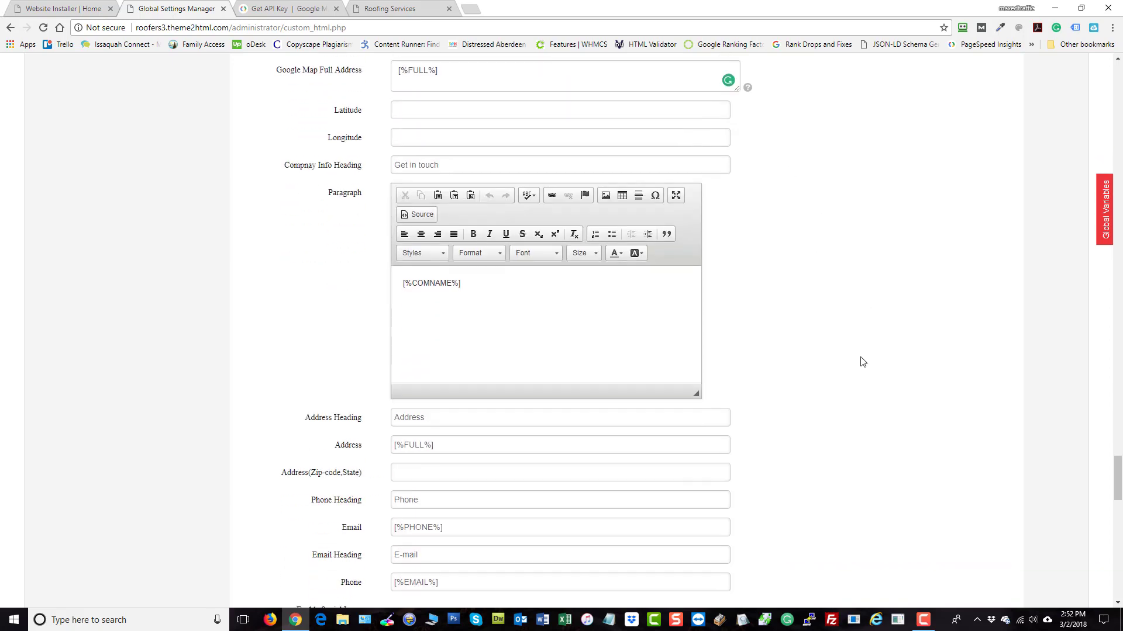
pyautogui.scroll(-1, 860, 362)
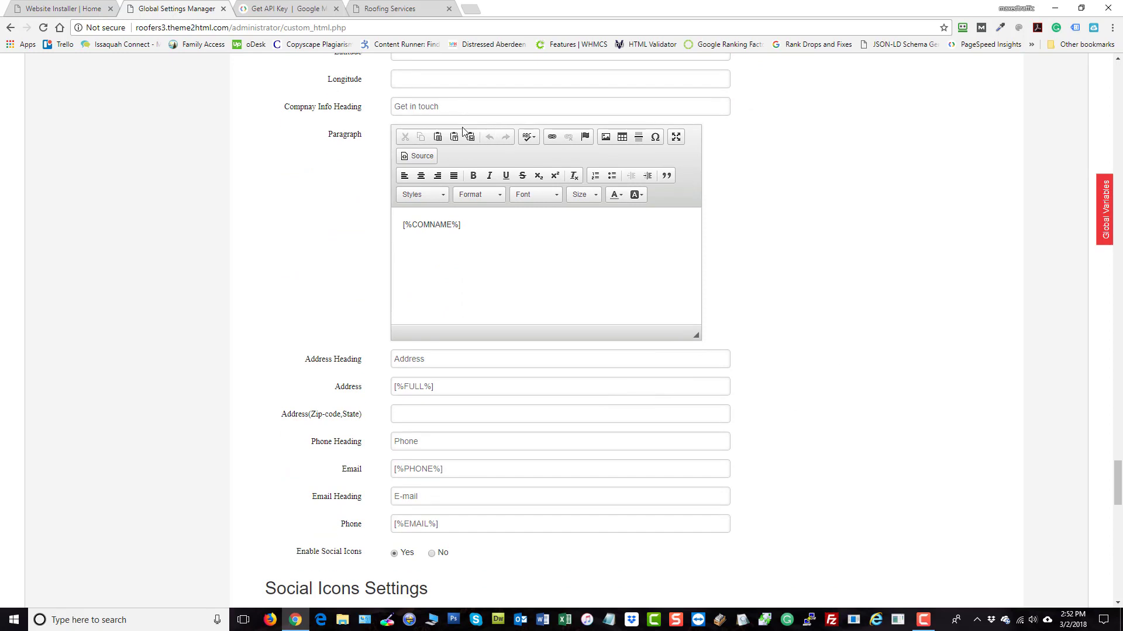
pyautogui.scroll(-3, 469, 283)
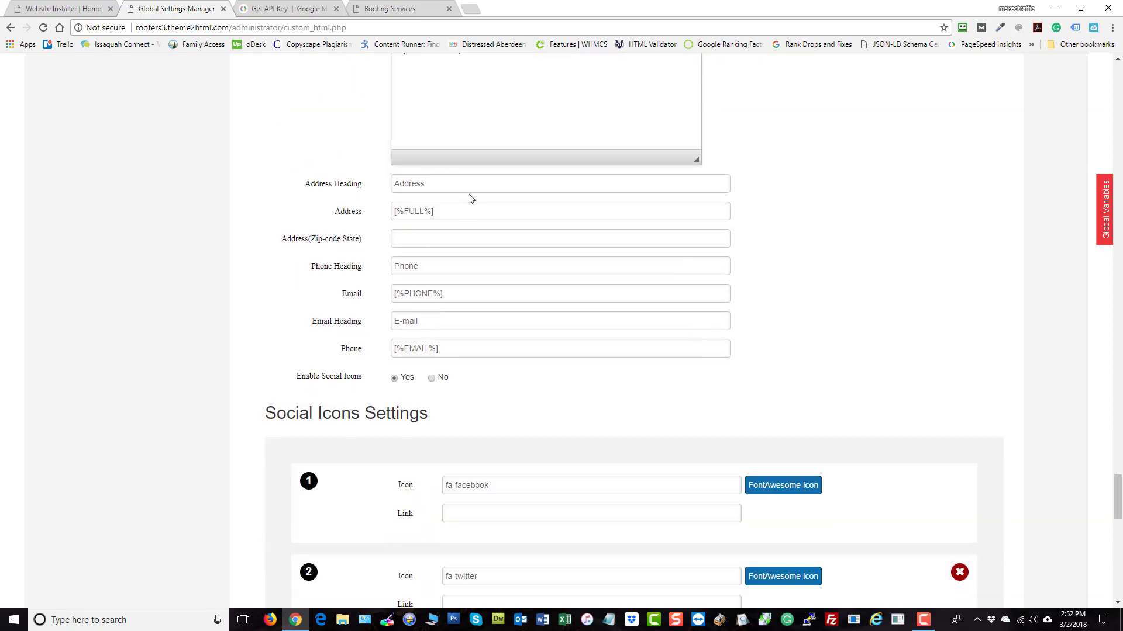
pyautogui.scroll(-2, 469, 199)
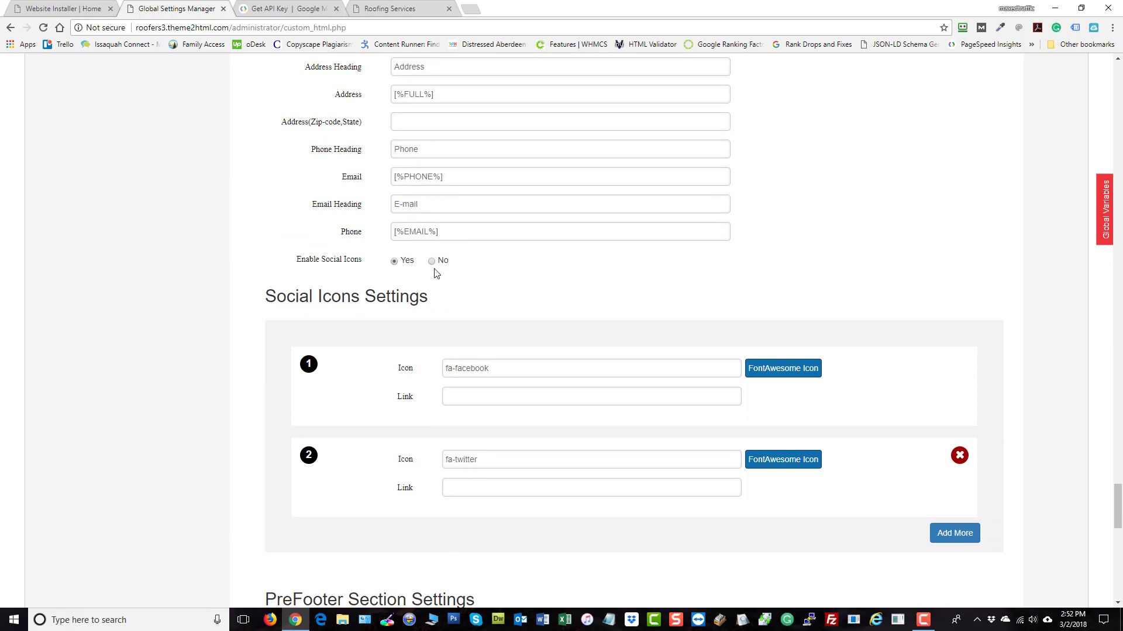
pyautogui.scroll(-2, 729, 239)
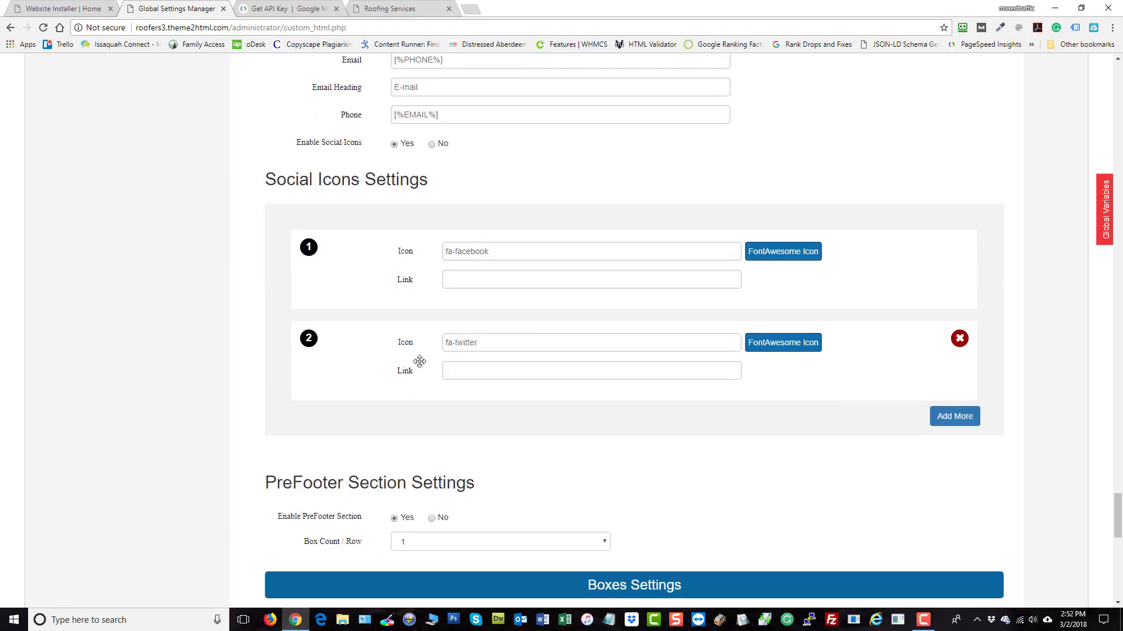
# Step: Close the Get API Key page, check the social icons in the live site's Get in touch section, and return to the theme settings
pyautogui.click(289, 8)
pyautogui.click(336, 9)
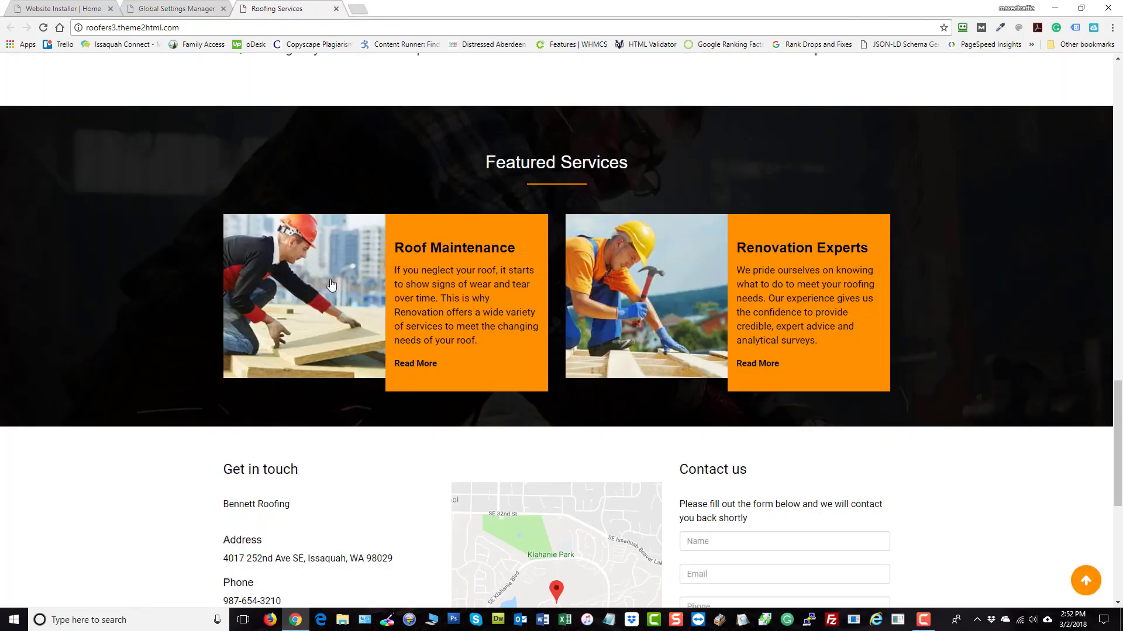
pyautogui.scroll(-6, 331, 310)
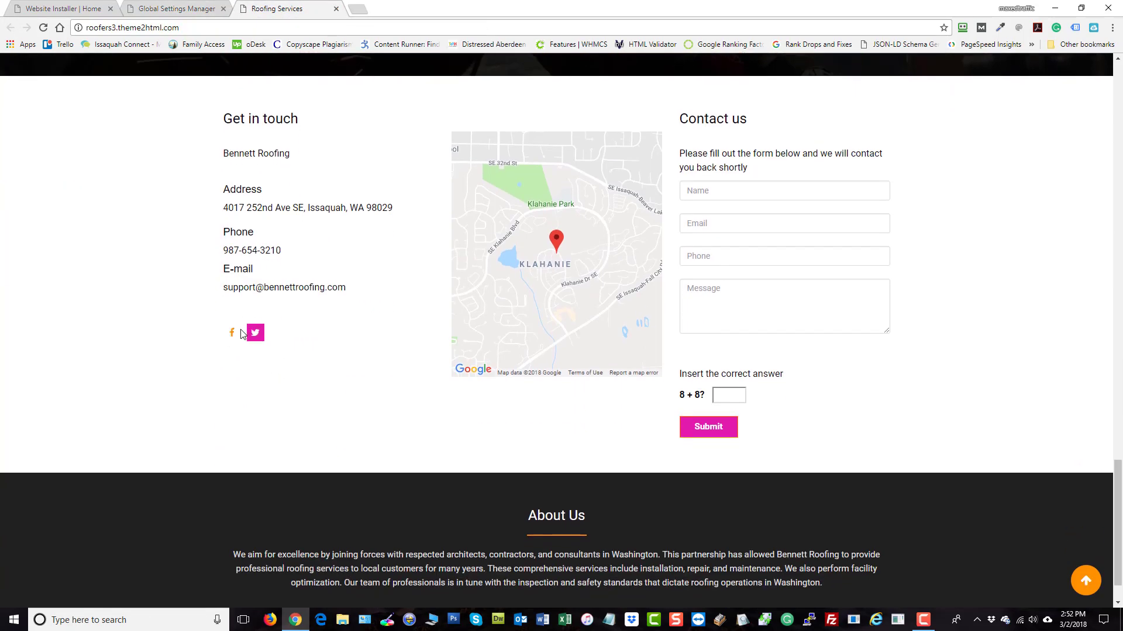
pyautogui.click(186, 8)
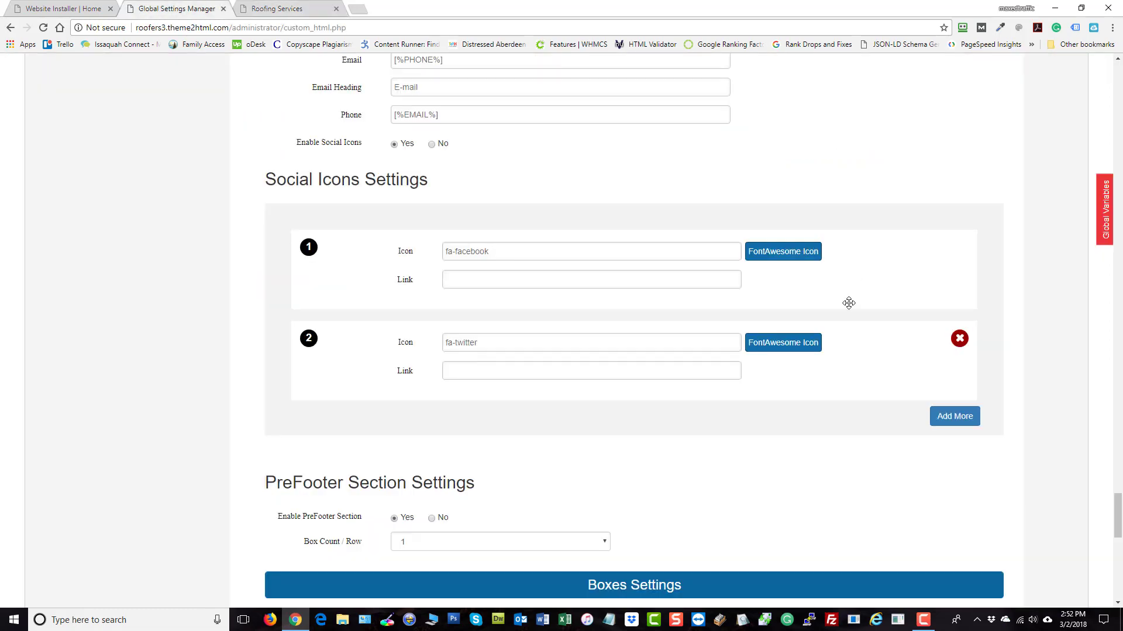
# Step: Add a third entry to the Social Icons Settings, using the fa-twitter entry's icon name as a format reference
pyautogui.click(959, 419)
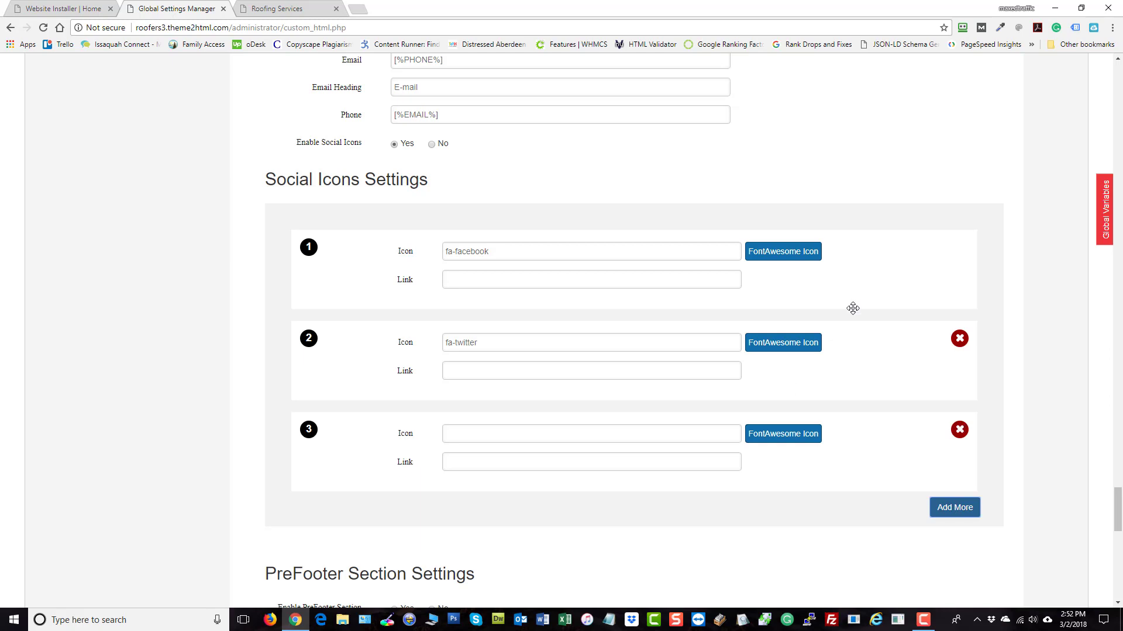
pyautogui.scroll(-3, 852, 304)
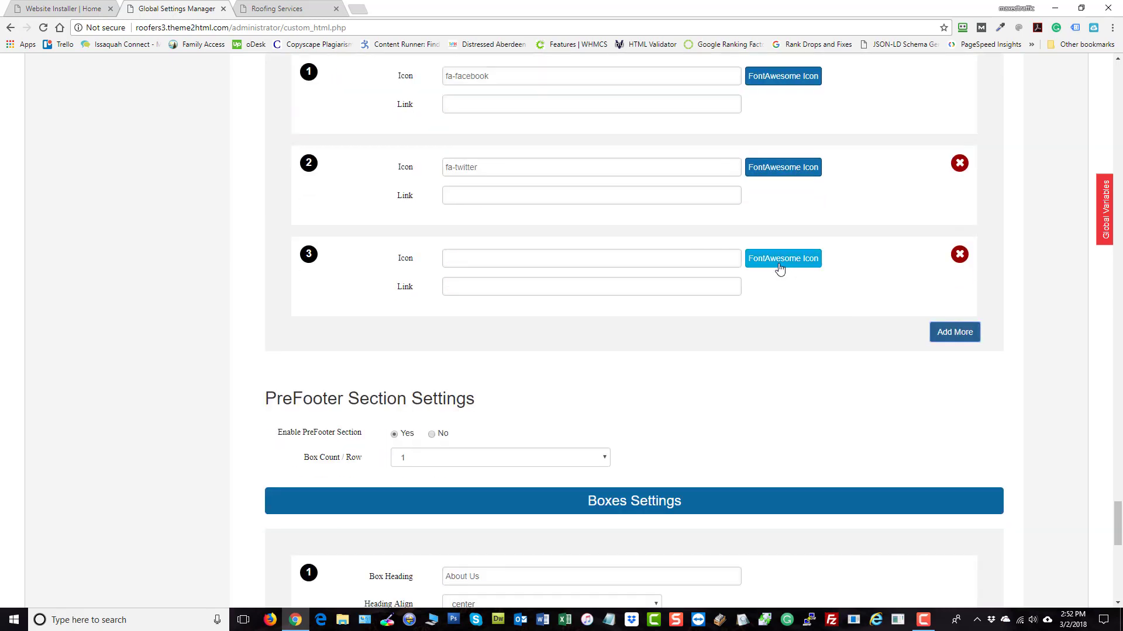
pyautogui.doubleClick(483, 168)
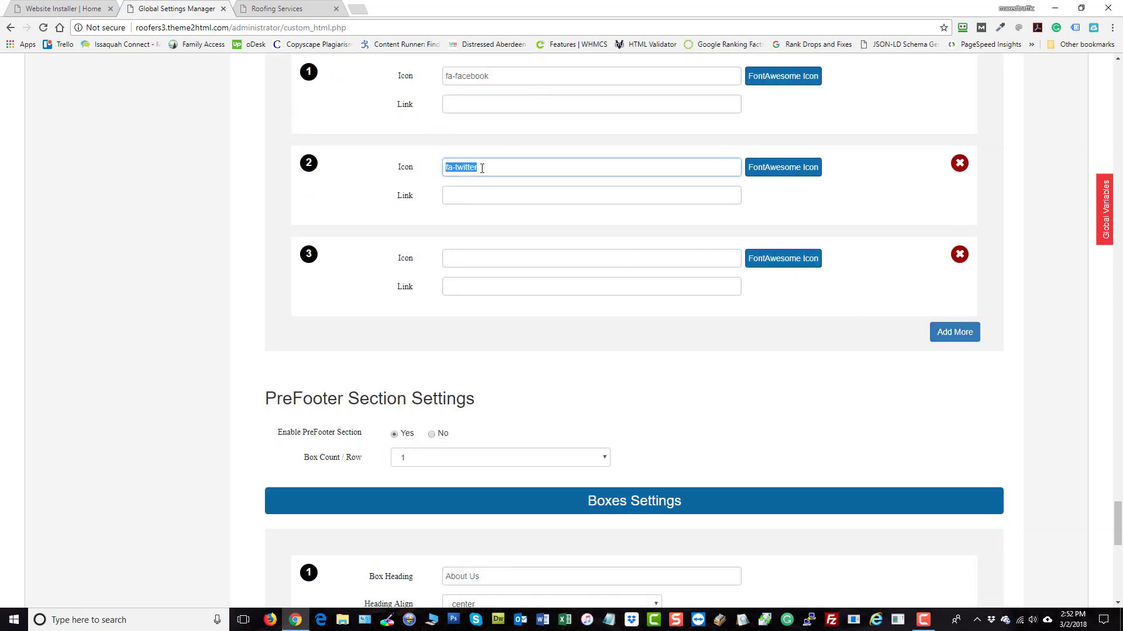
pyautogui.click(477, 259)
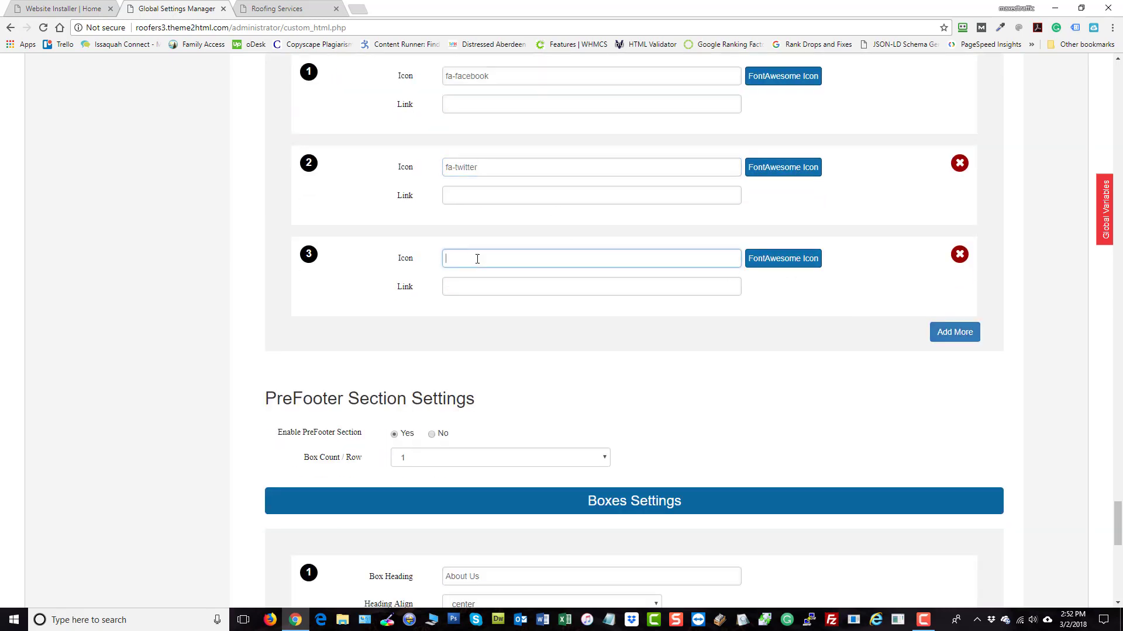
# Step: Set the third social entry's icon to fa-youtube-square, copied from the FontAwesome icon list
pyautogui.click(801, 265)
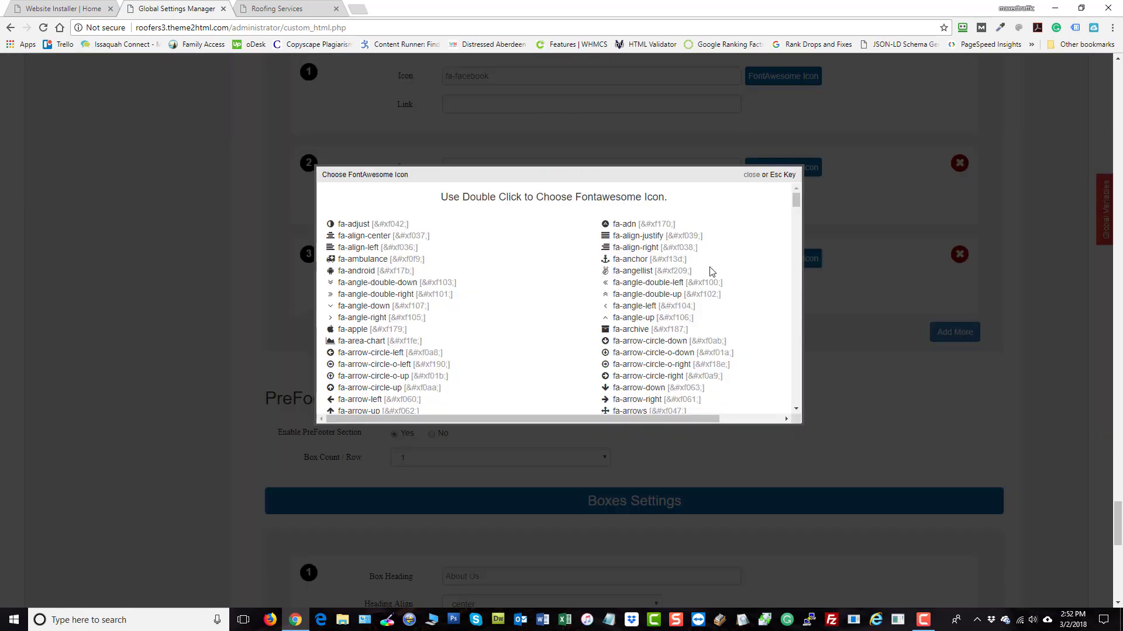
pyautogui.scroll(-1, 363, 329)
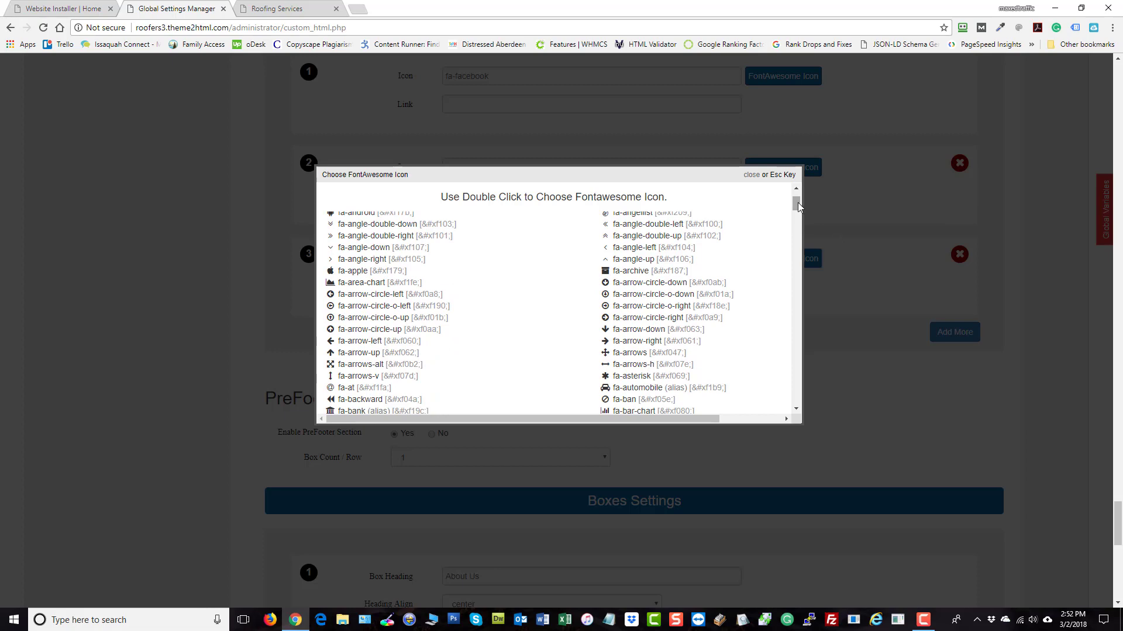
pyautogui.moveTo(795, 204); pyautogui.dragTo(778, 415)
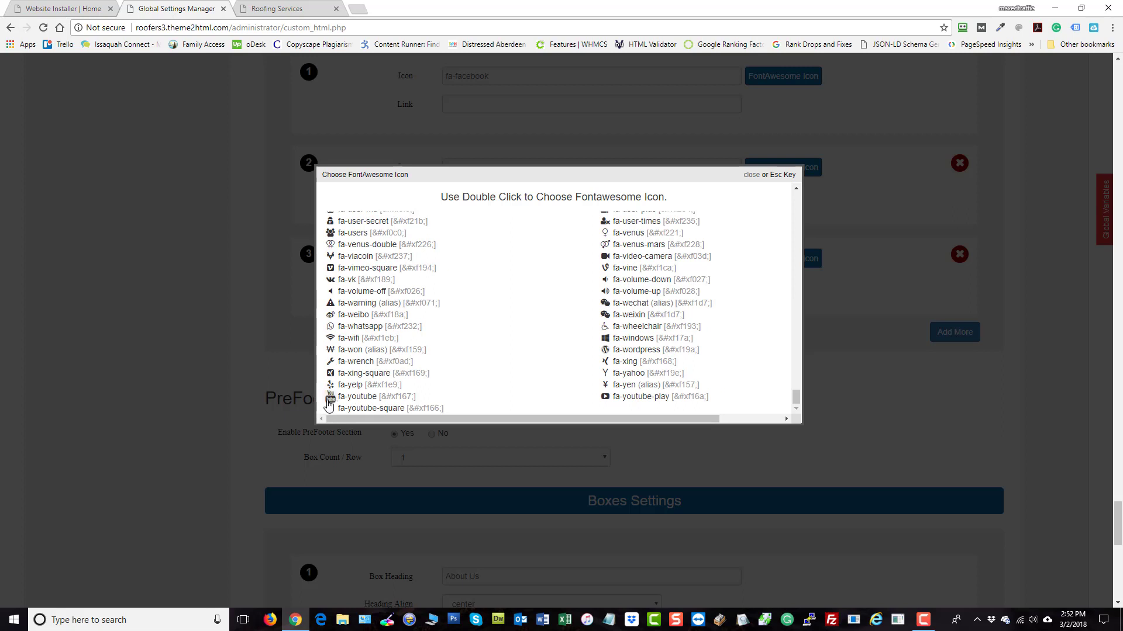
pyautogui.moveTo(406, 409); pyautogui.dragTo(338, 407)
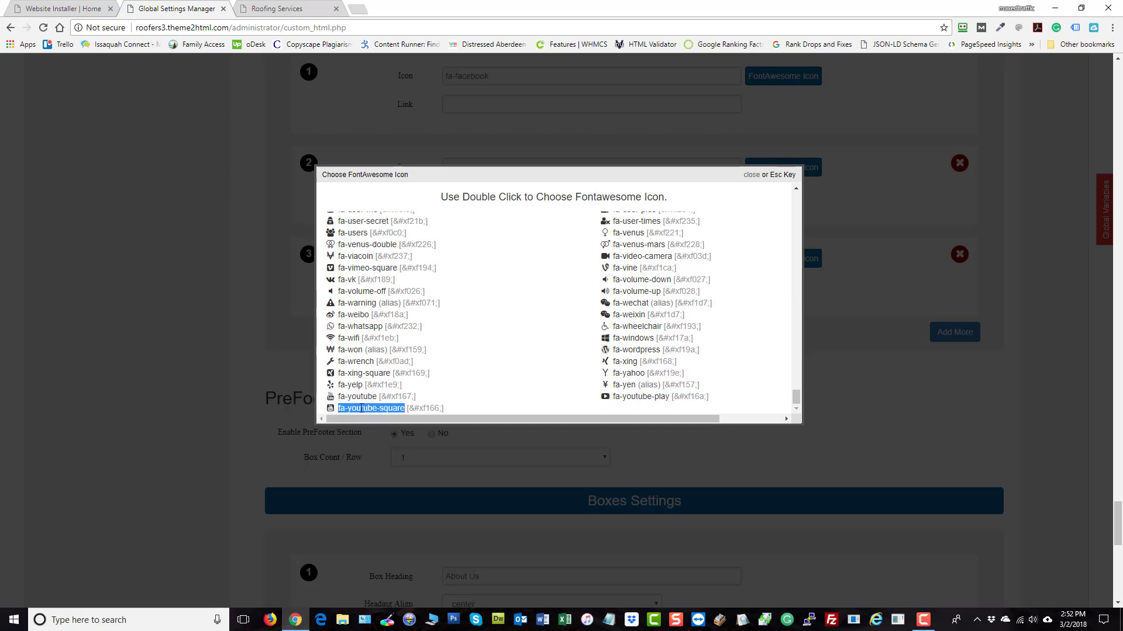
pyautogui.rightClick(362, 408)
pyautogui.click(384, 416)
pyautogui.click(751, 175)
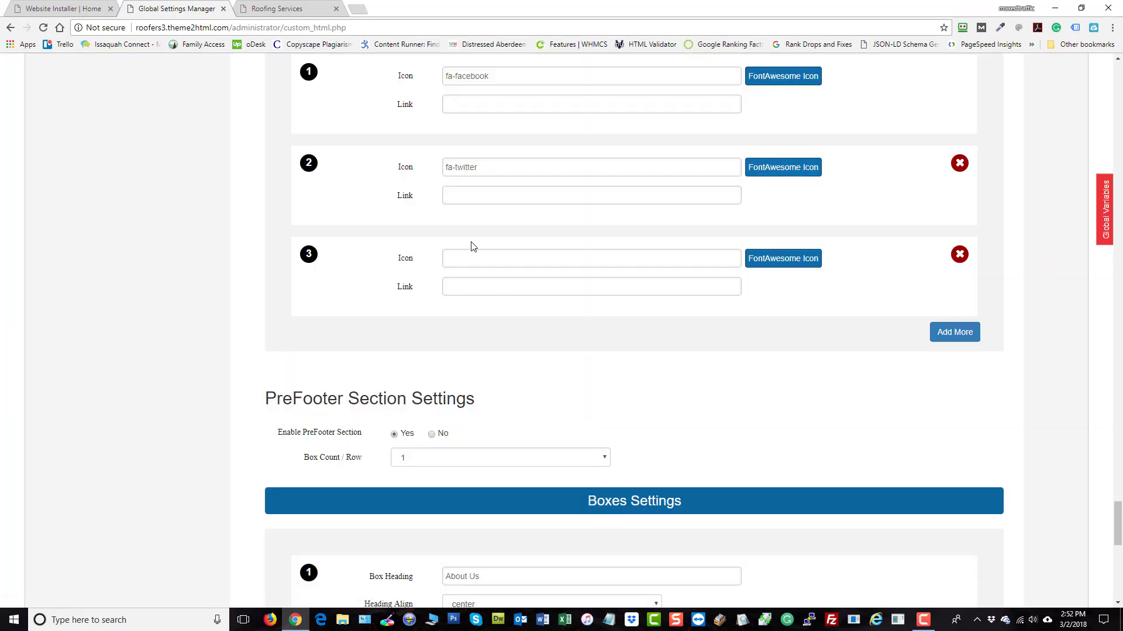
pyautogui.rightClick(468, 257)
pyautogui.click(509, 328)
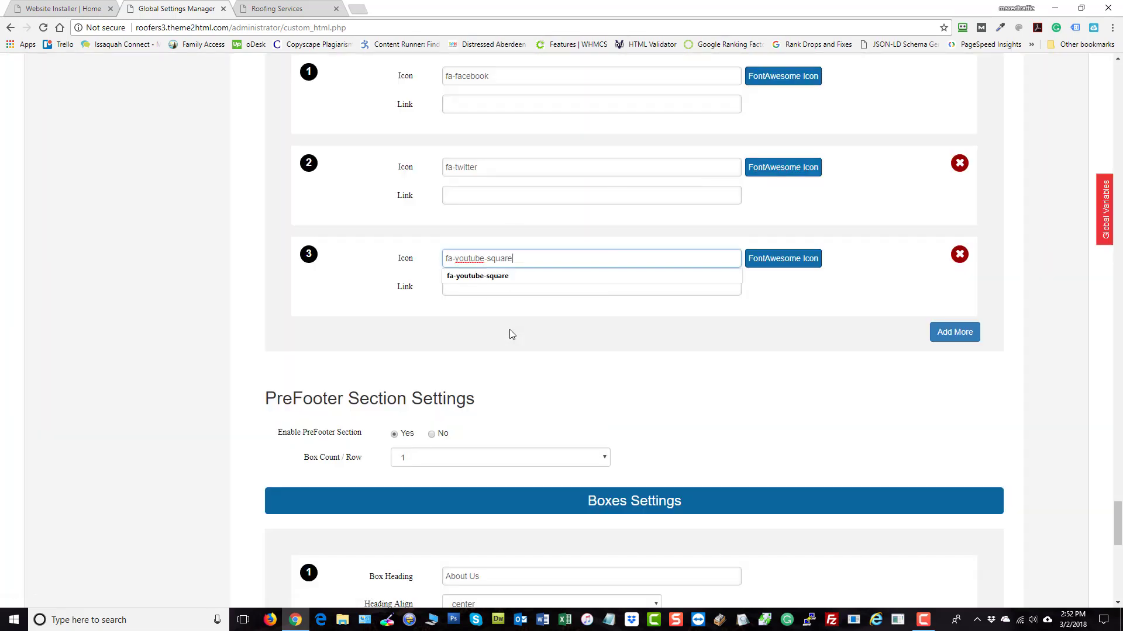
pyautogui.click(512, 296)
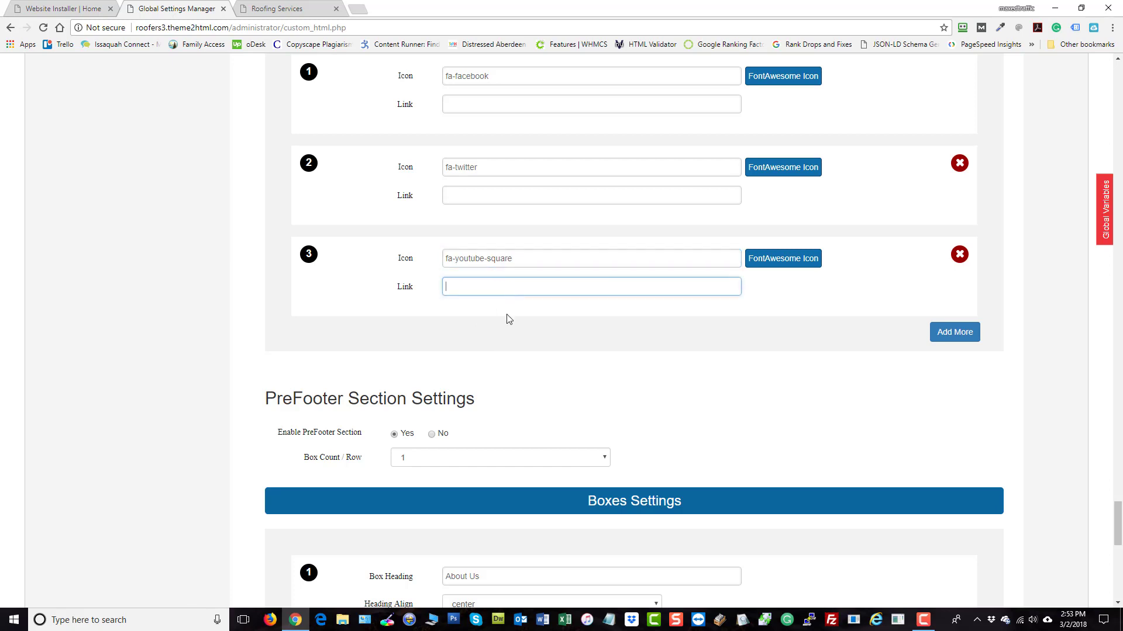
pyautogui.write('htt')
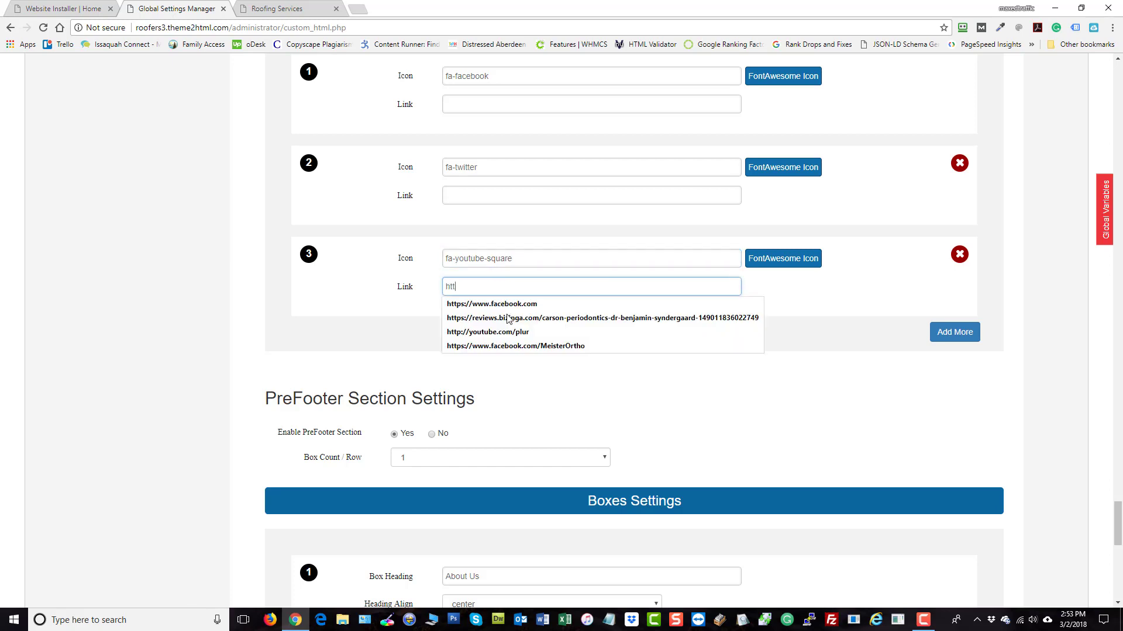
pyautogui.press('BackSpace')
pyautogui.press('BackSpace')
pyautogui.press('BackSpace')
pyautogui.write('p://')
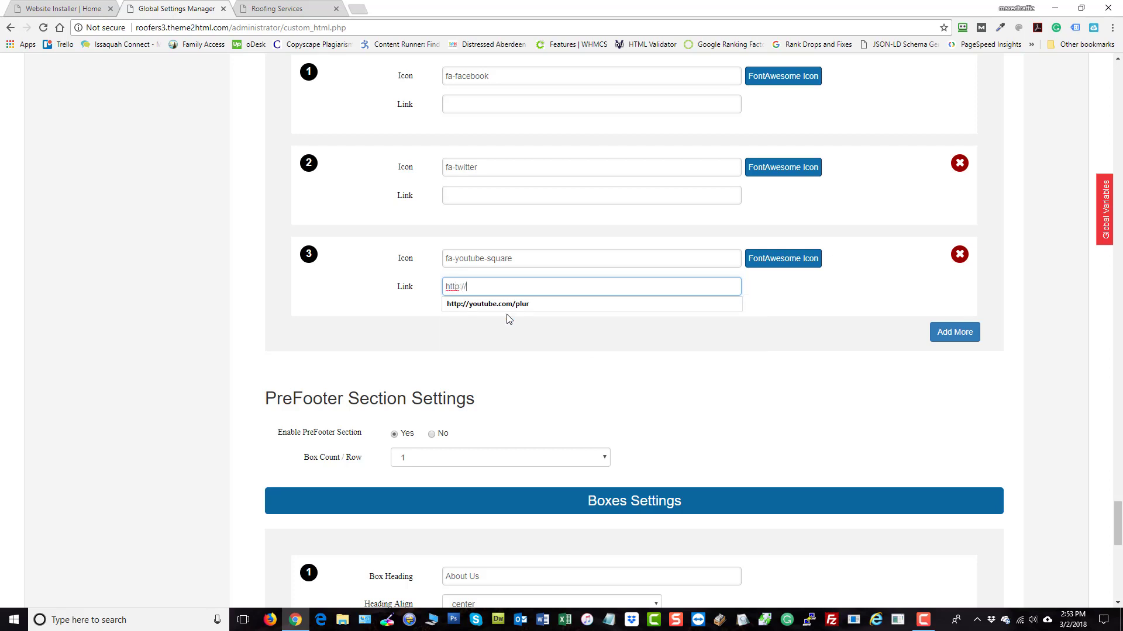
pyautogui.write('youtube.com/maxedtra')
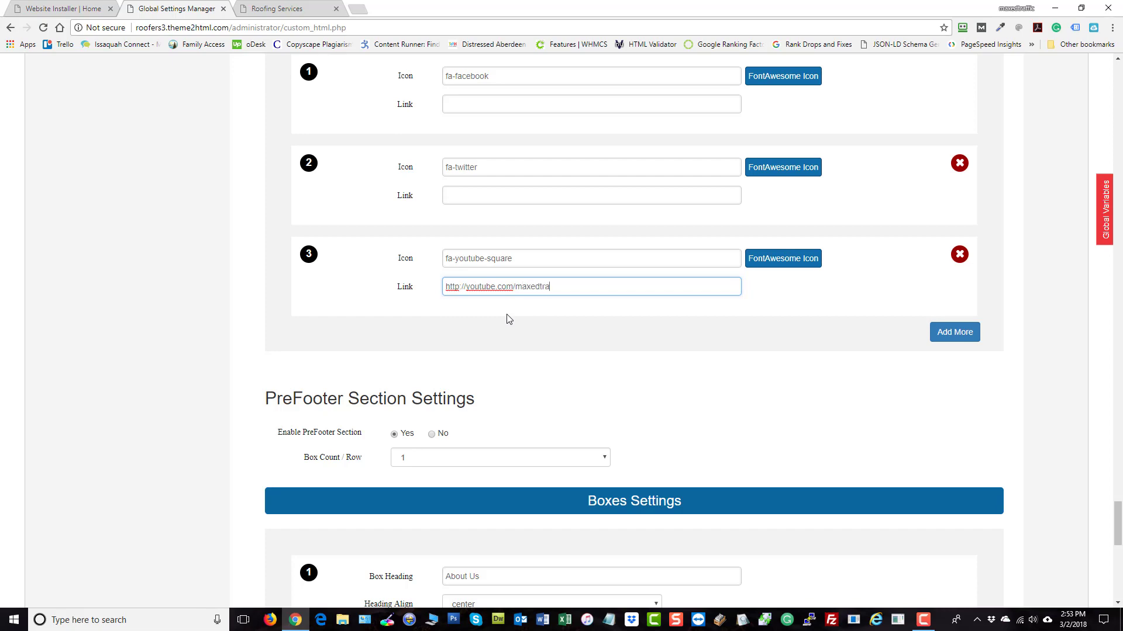
pyautogui.write('ffic')
# Step: Examine the PreFooter About Us box, including its heading alignment choices and the variables used in its description
pyautogui.scroll(-8, 801, 384)
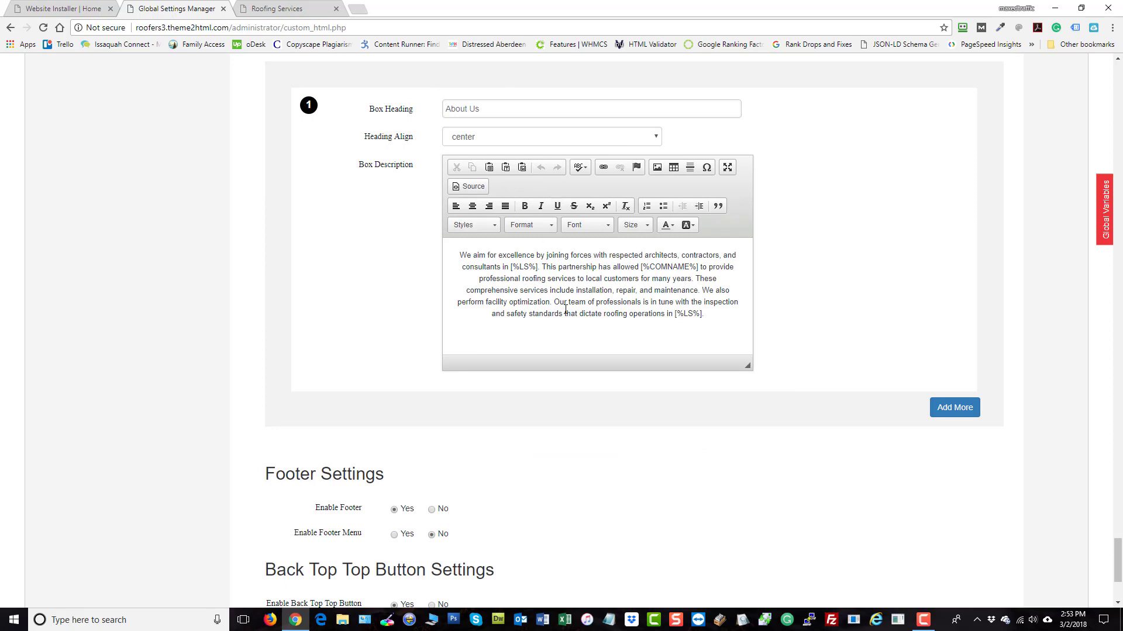
pyautogui.click(504, 140)
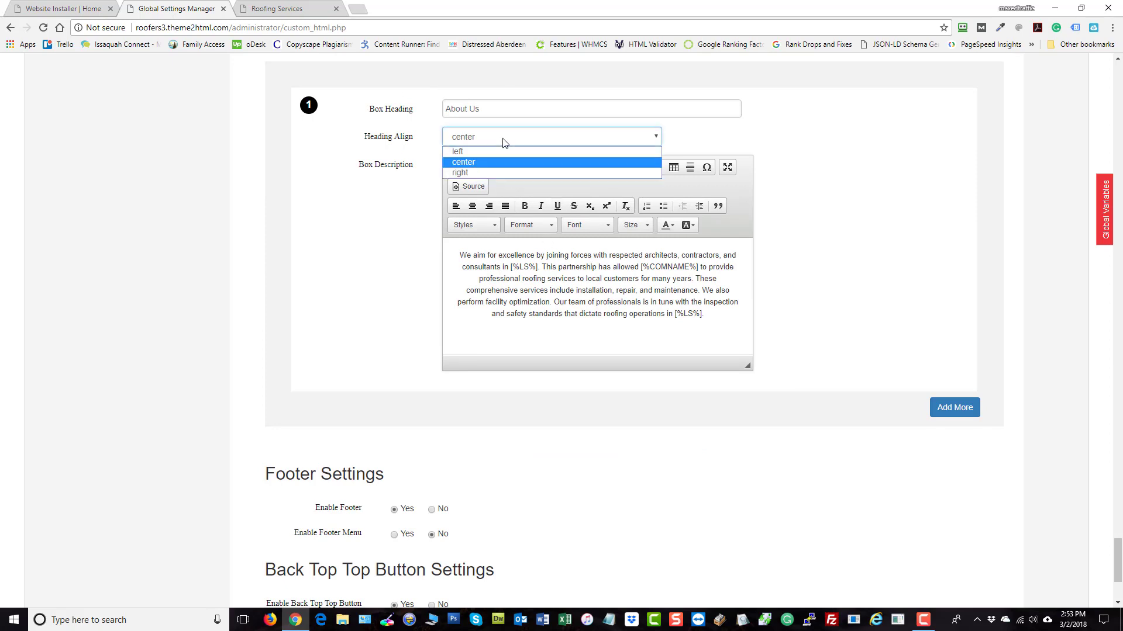
pyautogui.click(504, 141)
pyautogui.scroll(-2, 524, 263)
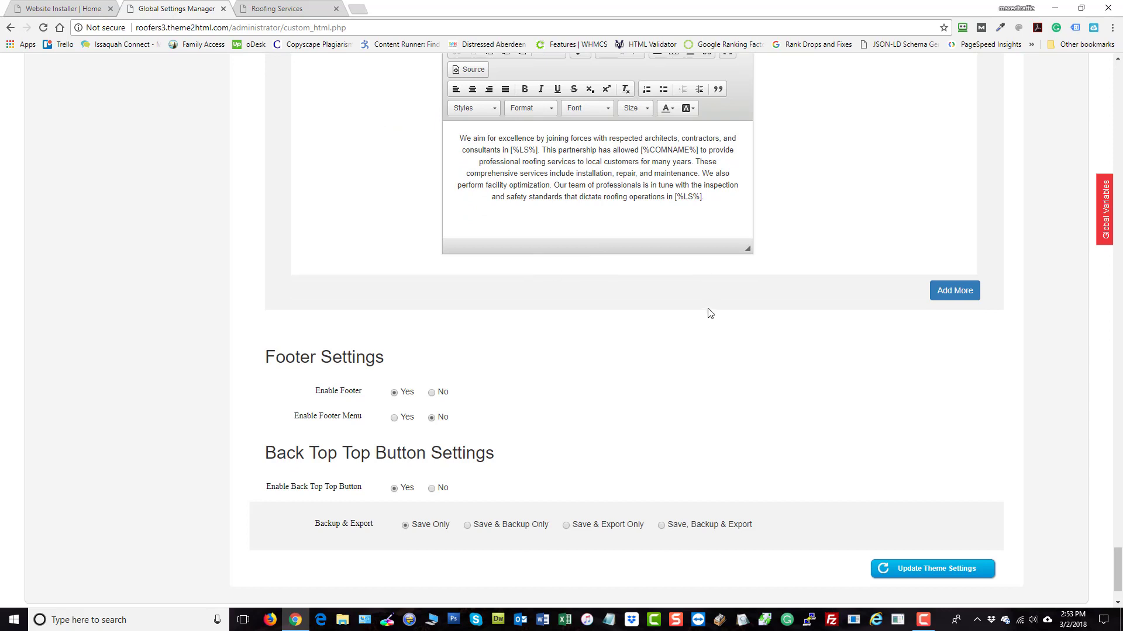
pyautogui.scroll(-1, 709, 313)
pyautogui.click(663, 90)
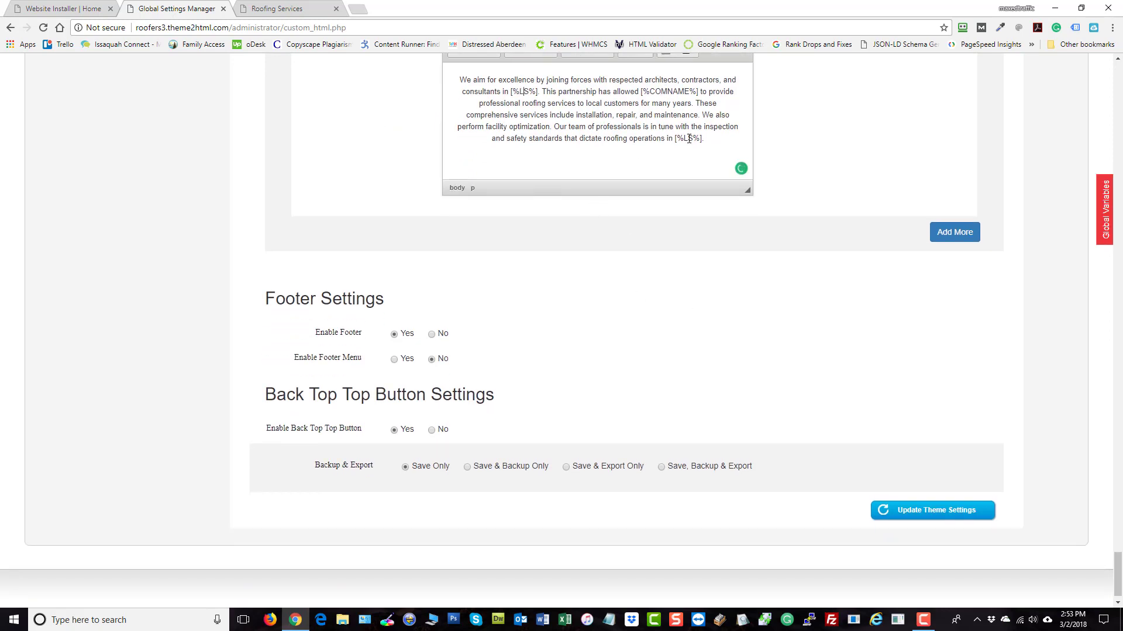
pyautogui.click(688, 139)
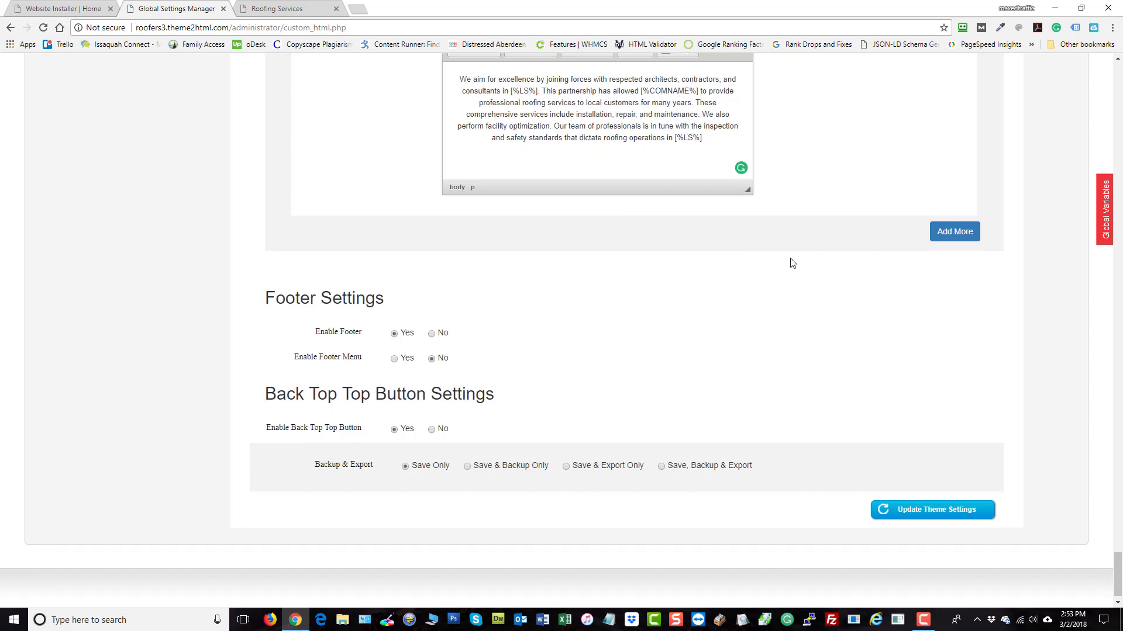
# Step: Review the footer, footer menu and back-to-top button settings, and return to the start of the theme settings
pyautogui.scroll(-1, 791, 261)
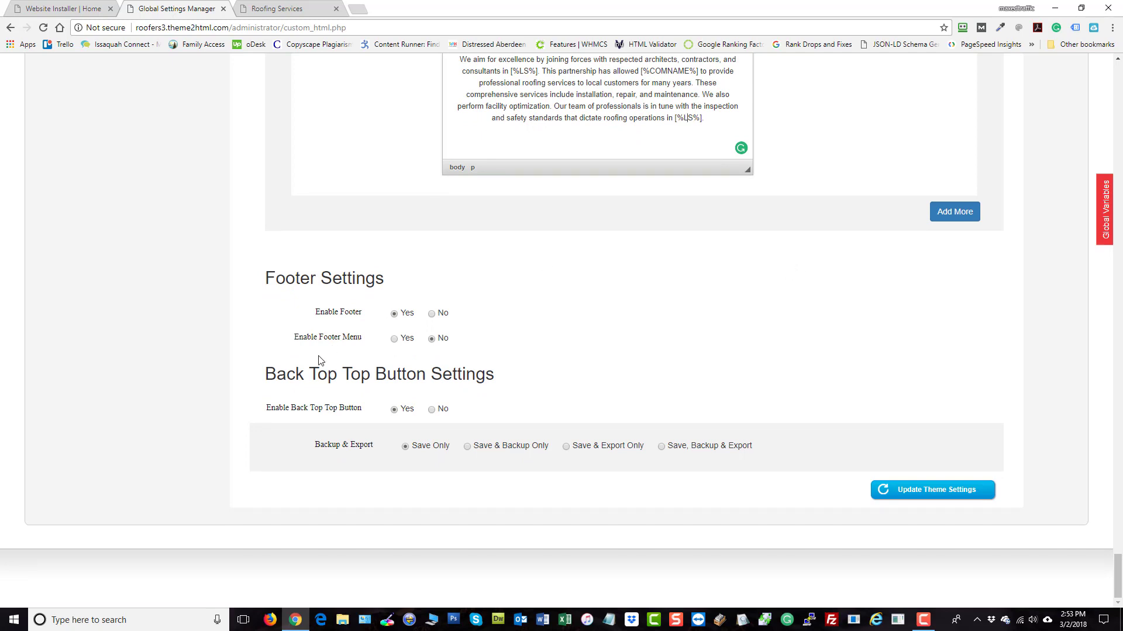
pyautogui.click(430, 313)
pyautogui.click(402, 349)
pyautogui.moveTo(1118, 576); pyautogui.dragTo(1117, 85)
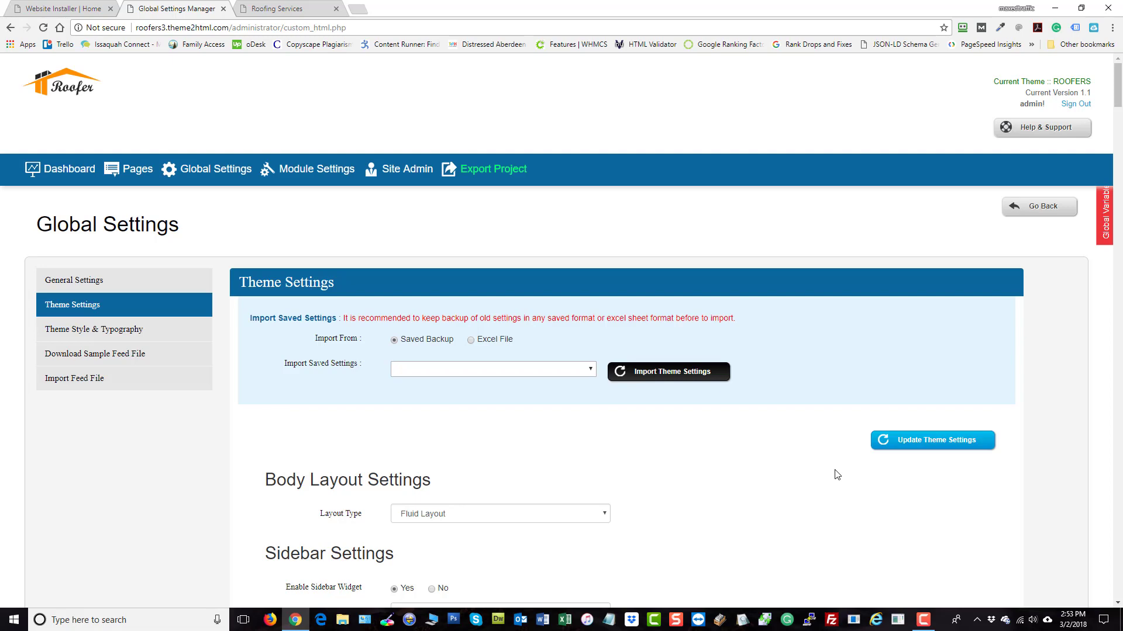
# Step: Skim the theme settings from the body layout down to the banner slider and back
pyautogui.scroll(-15, 838, 475)
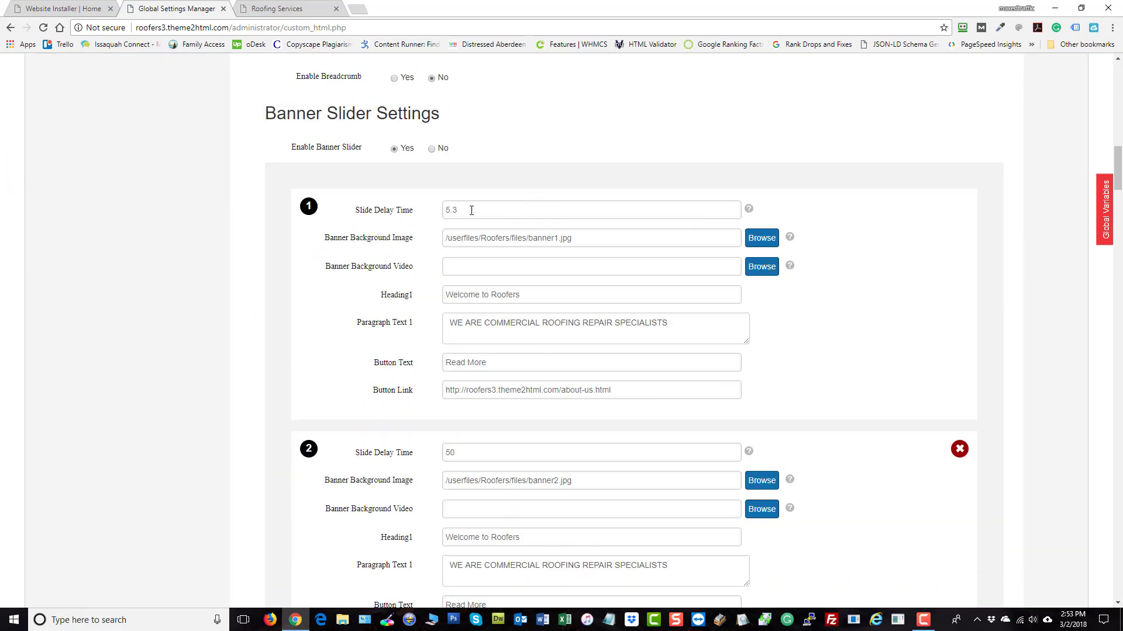
pyautogui.scroll(15, 983, 190)
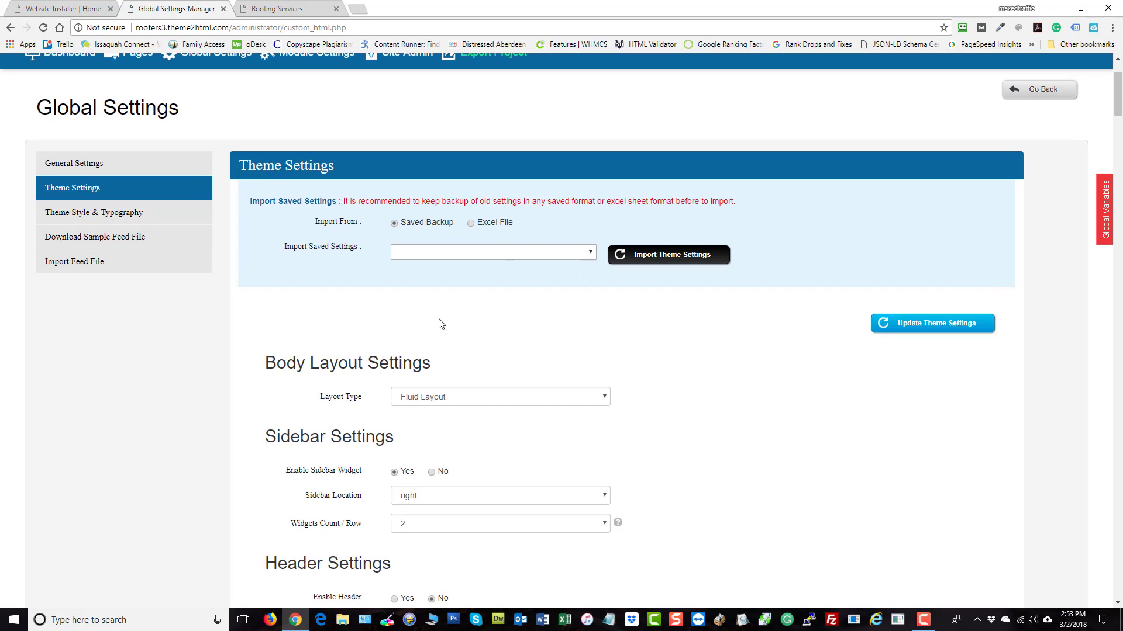
pyautogui.scroll(-4, 742, 374)
pyautogui.scroll(6, 655, 433)
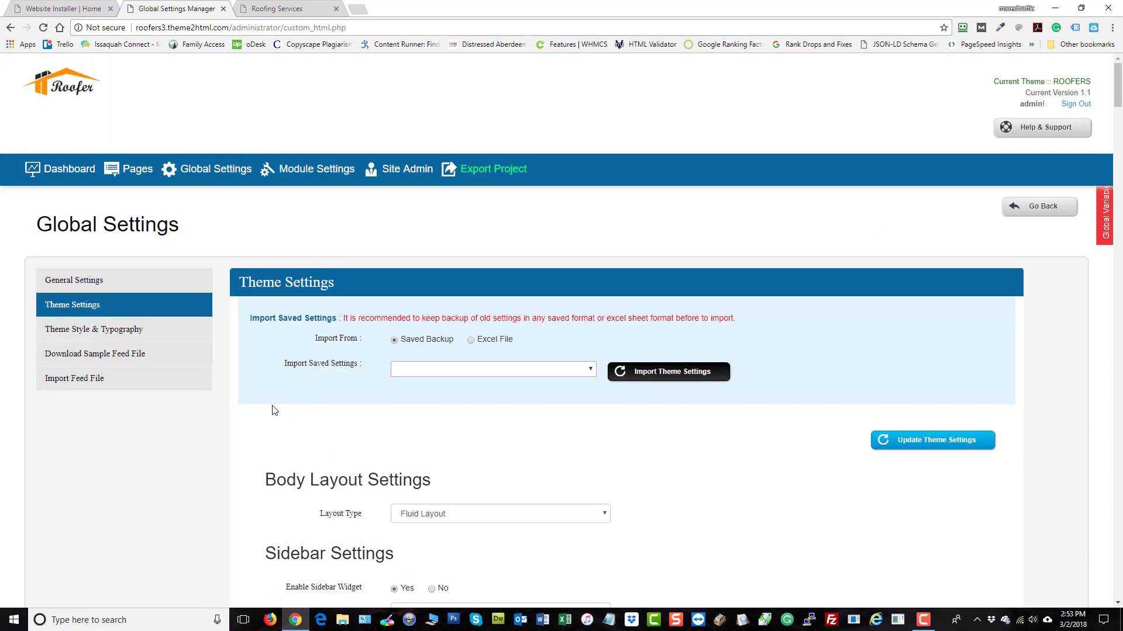
# Step: Go back to the admin dashboard, and look over the live roofing homepage from its header to the sidebar widgets
pyautogui.click(58, 170)
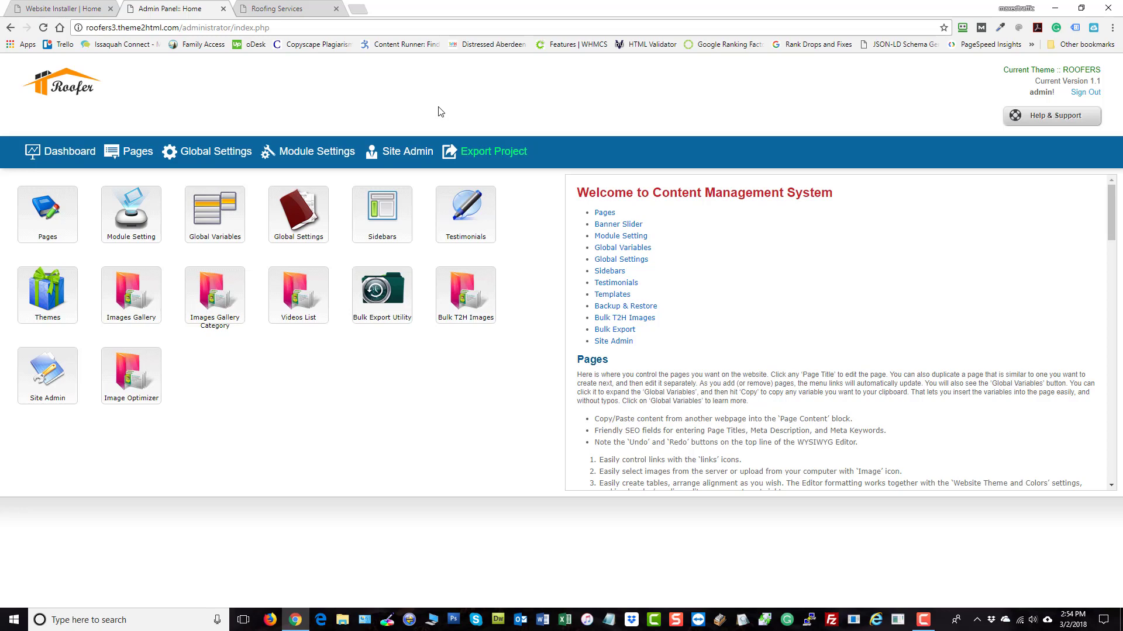
pyautogui.click(293, 8)
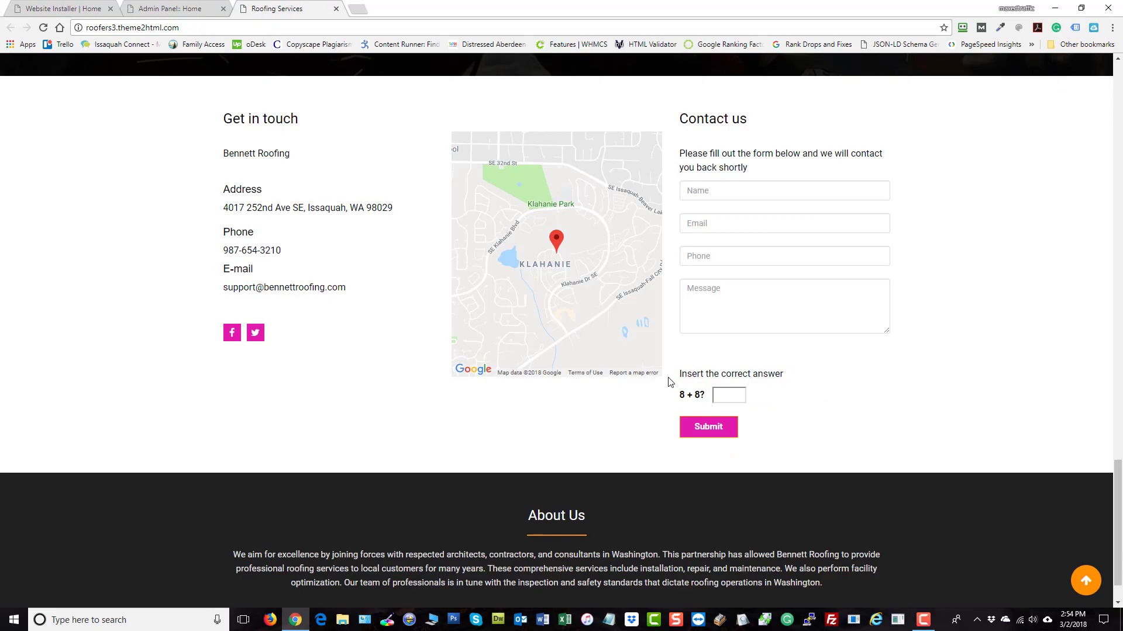
pyautogui.scroll(8, 669, 381)
pyautogui.scroll(20, 669, 381)
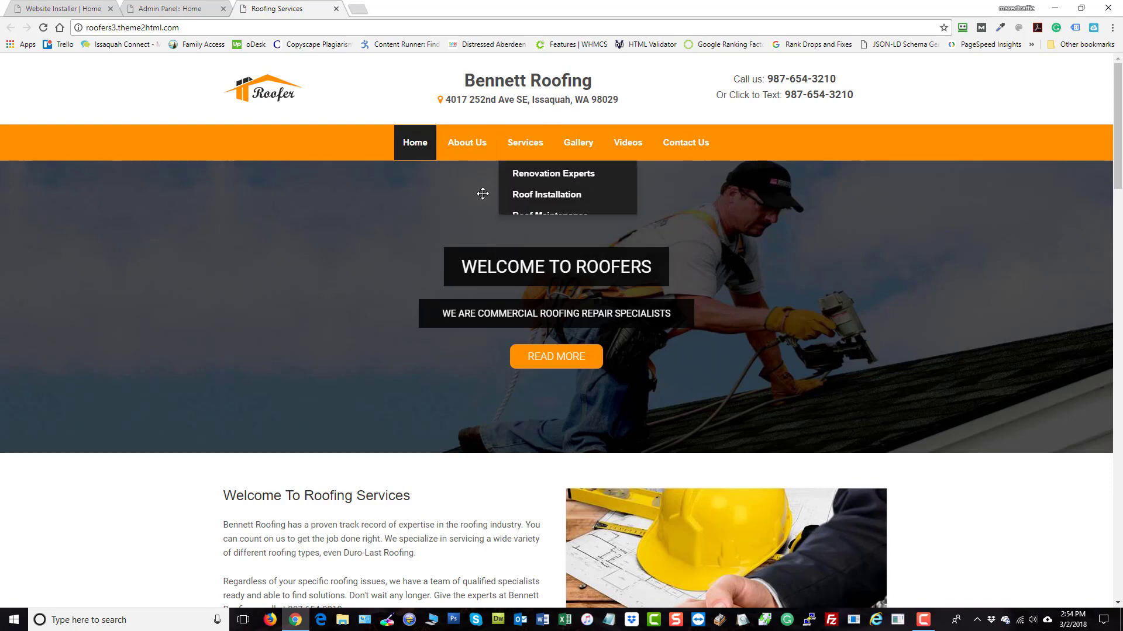
pyautogui.scroll(-13, 368, 281)
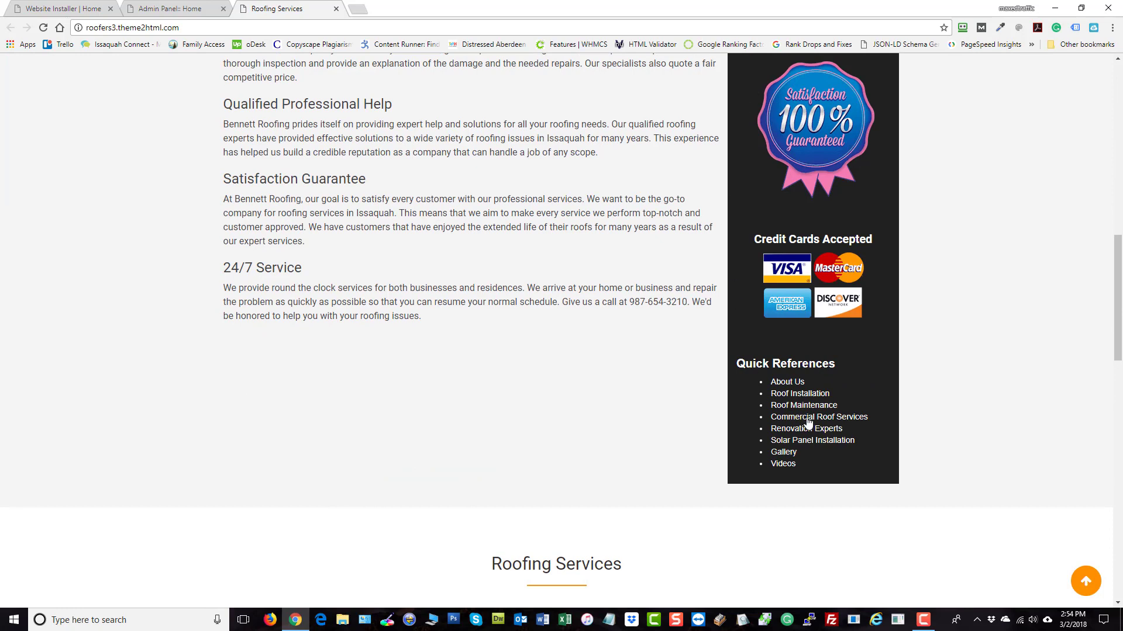